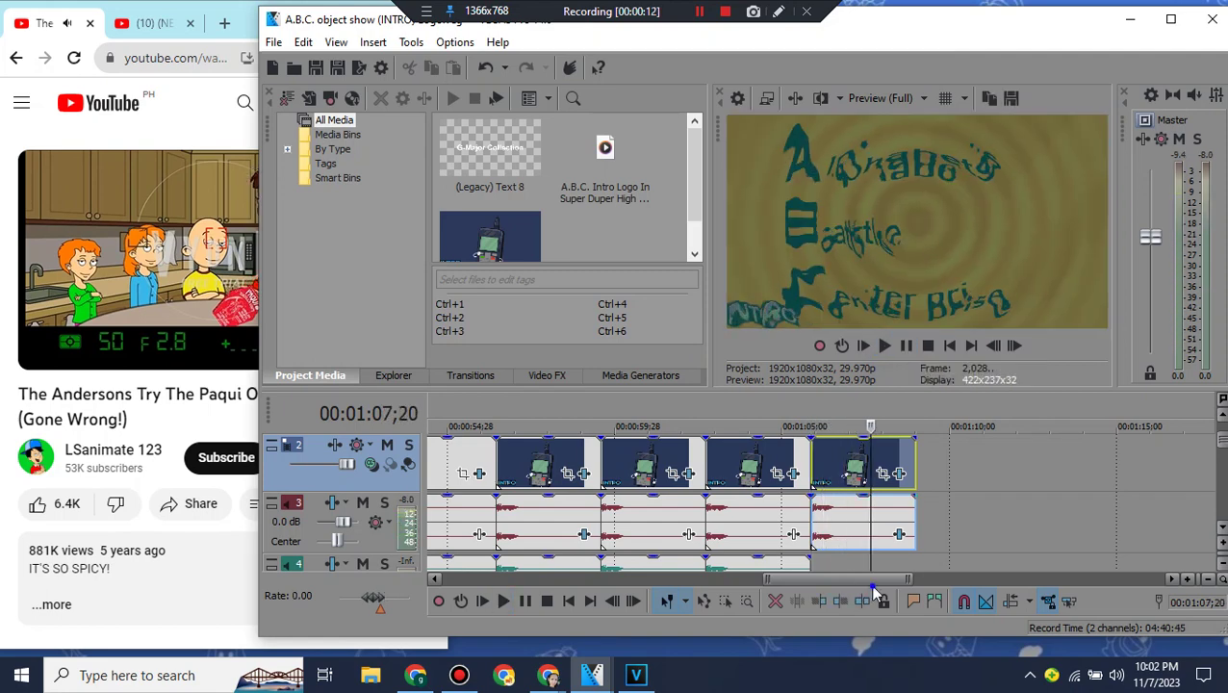
Step: Place another copy of the A.B.C. object show (INTRO) Logo clip at 00:01:09;00, directly after the last clip on track 2
{"action": "left_click_drag", "start_coordinate": [878, 578], "coordinate": [911, 578]}
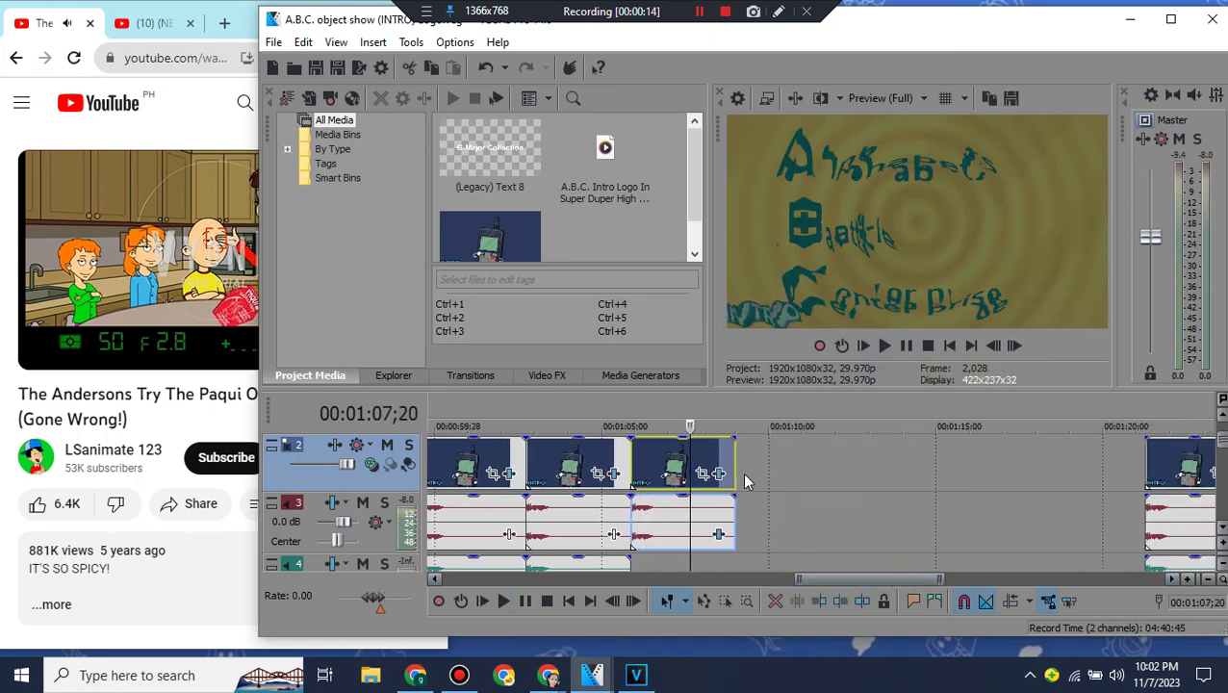
{"action": "left_click_drag", "start_coordinate": [735, 469], "coordinate": [733, 401]}
{"action": "left_click", "coordinate": [692, 253]}
{"action": "left_click_drag", "start_coordinate": [497, 244], "coordinate": [697, 446]}
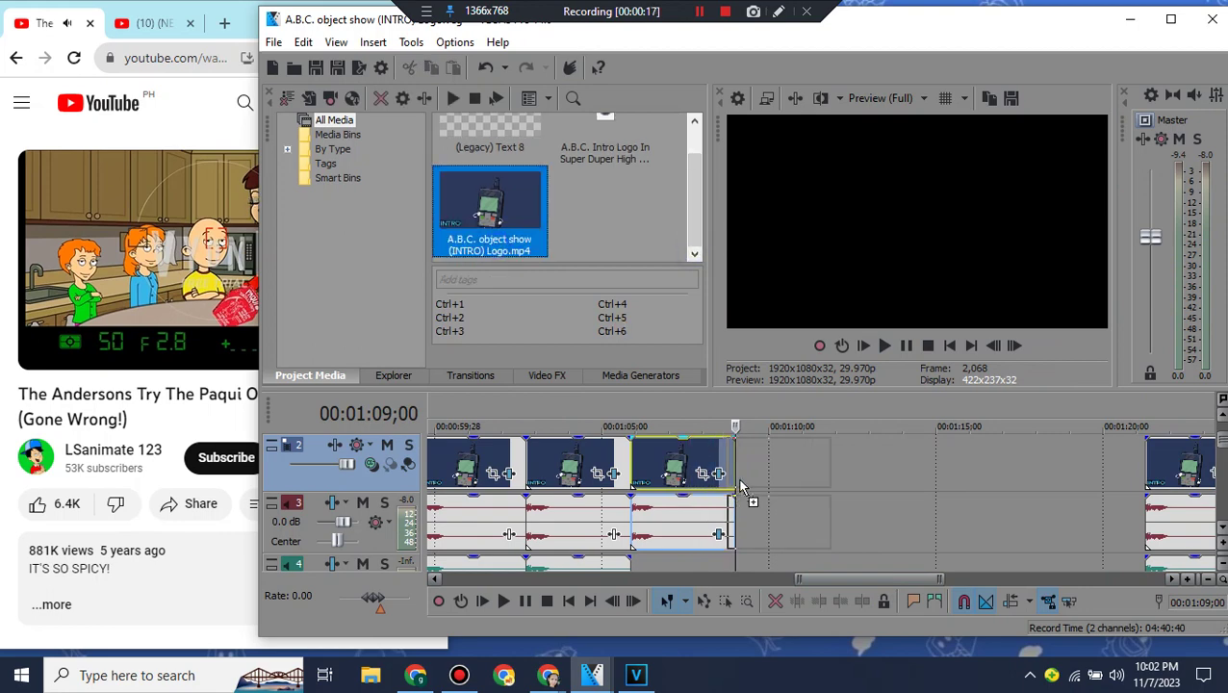
{"action": "key", "text": "ctrl+v"}
Step: Apply the default HSL Adjust effect to the newly placed logo video clip
{"action": "left_click", "coordinate": [547, 377]}
{"action": "left_click", "coordinate": [416, 292]}
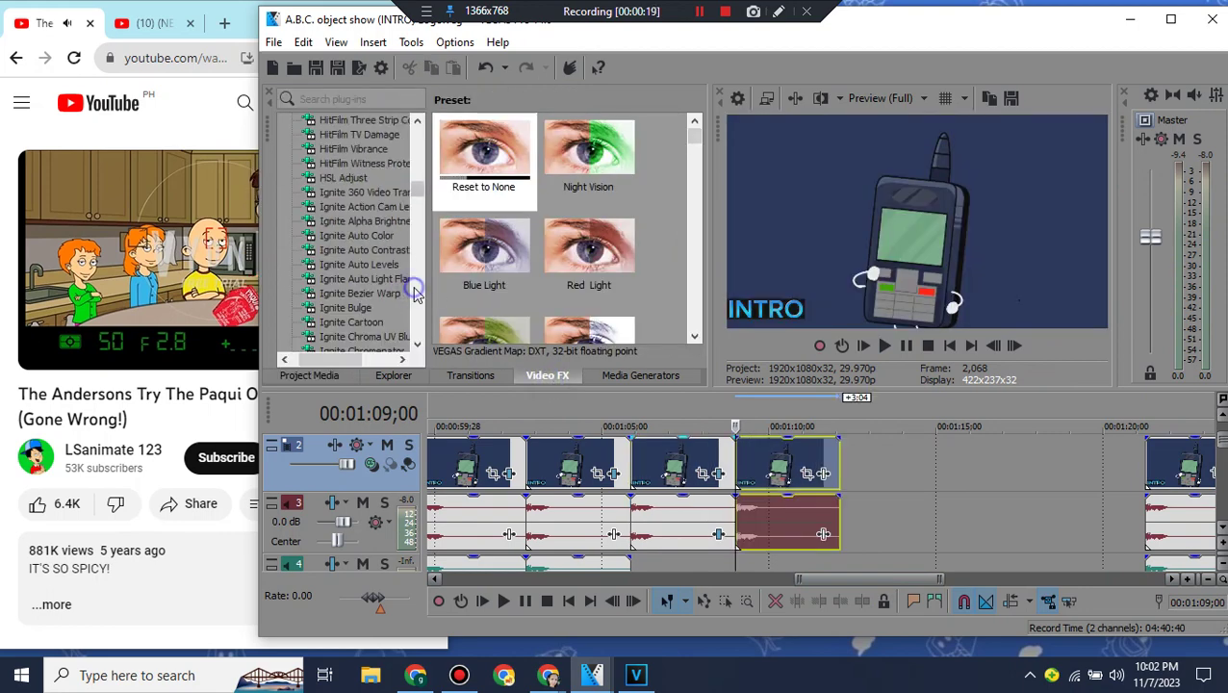
{"action": "left_click", "coordinate": [344, 178]}
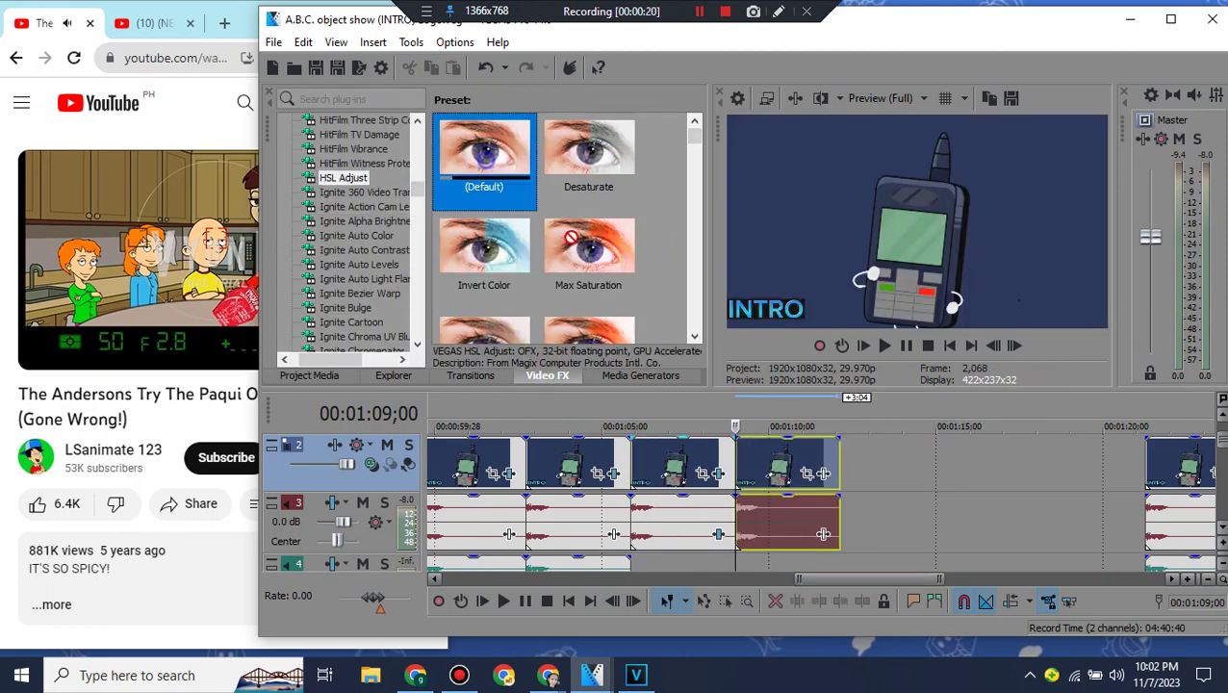
{"action": "left_click_drag", "start_coordinate": [749, 464], "coordinate": [751, 467]}
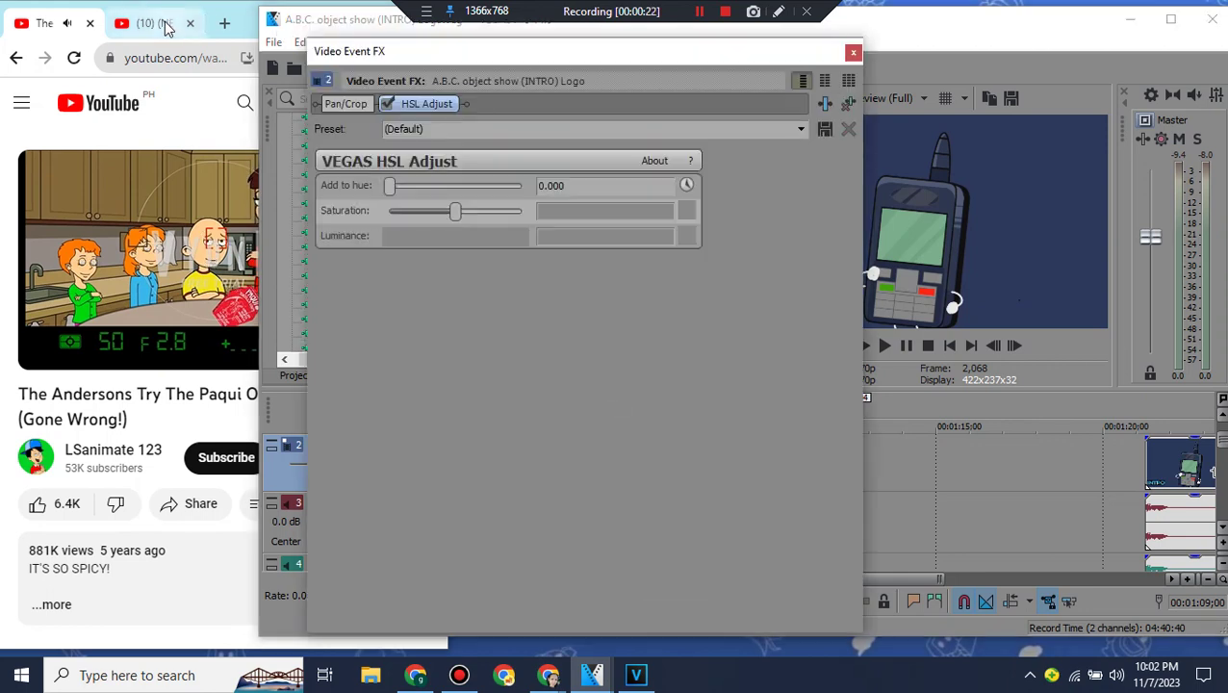
Step: Following the YouTube effect instructions, set the clip's HSL Adjust saturation to 1.500 and Add to hue to 0.460
{"action": "left_click", "coordinate": [165, 25]}
{"action": "left_click", "coordinate": [34, 29]}
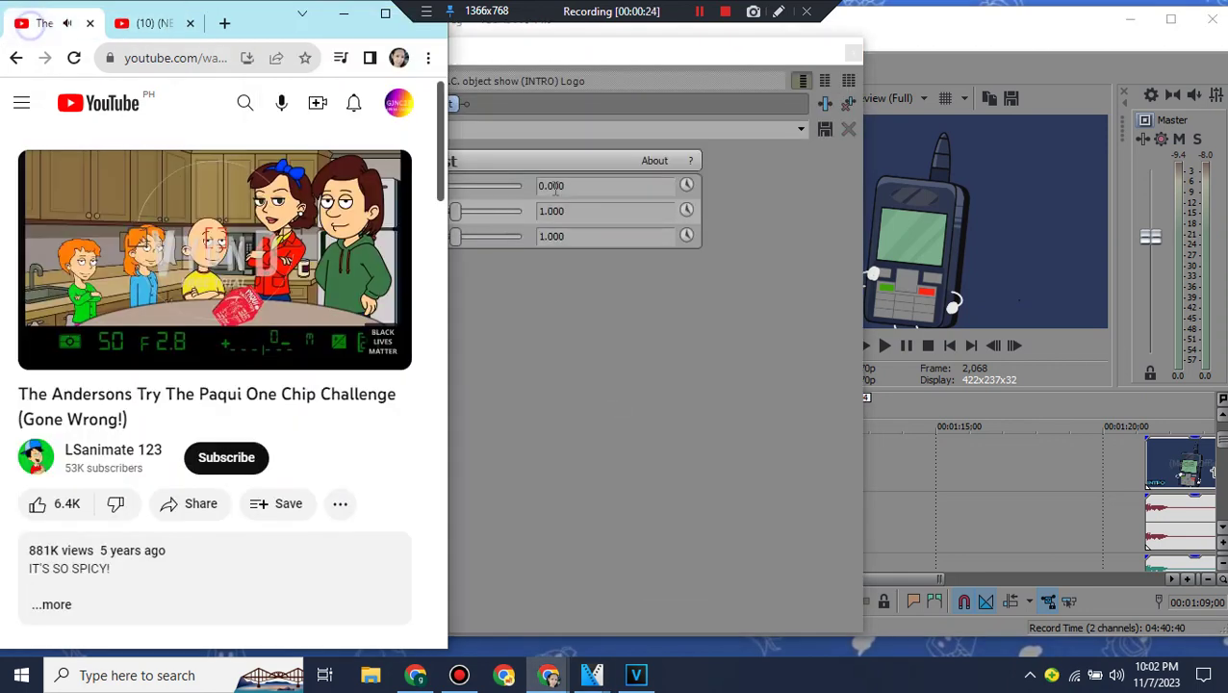
{"action": "left_click", "coordinate": [551, 209]}
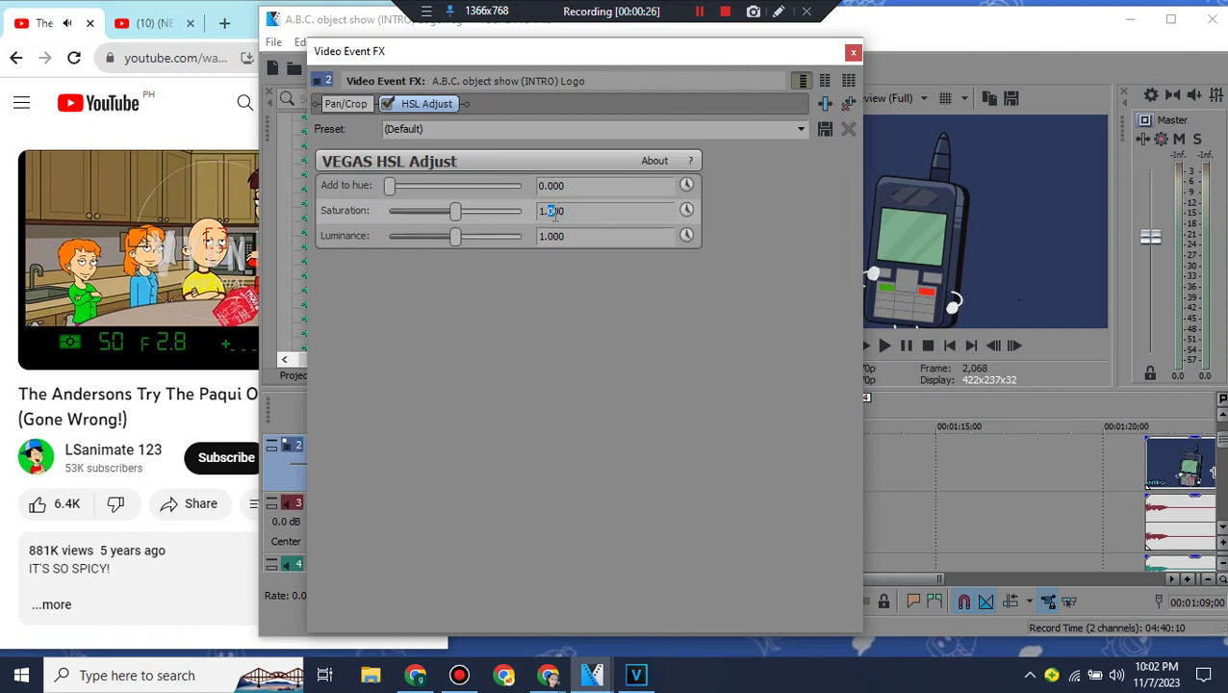
{"action": "left_click", "coordinate": [165, 26]}
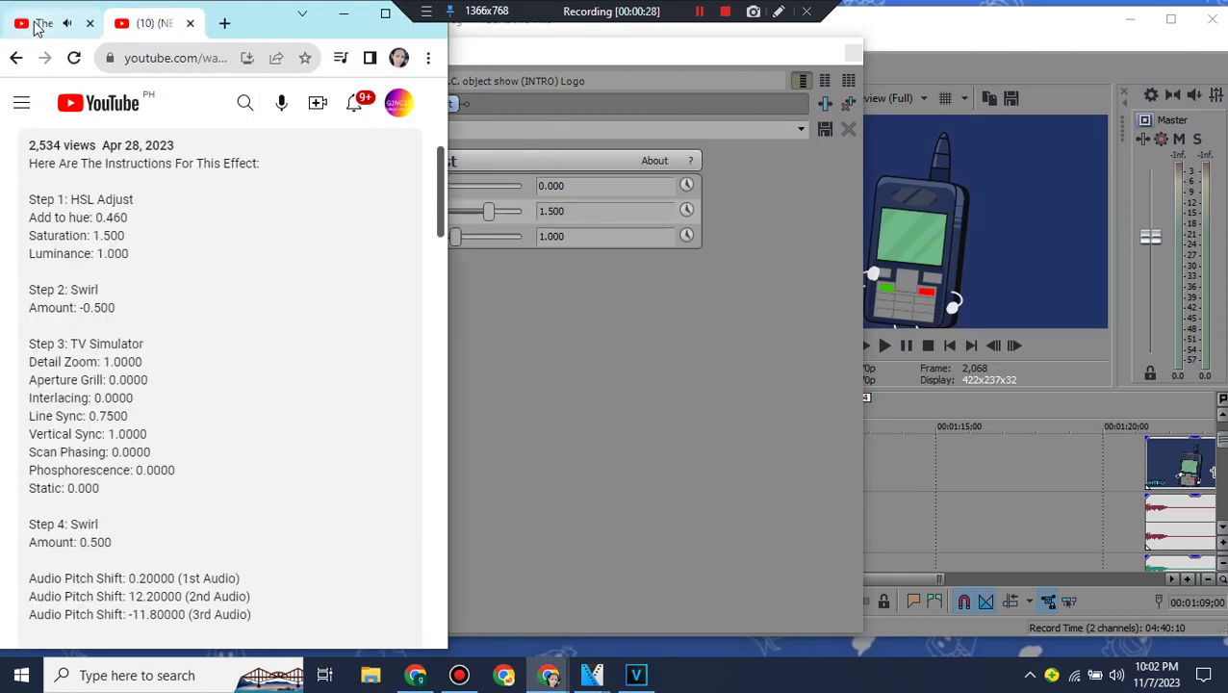
{"action": "left_click", "coordinate": [29, 27]}
{"action": "left_click", "coordinate": [578, 187]}
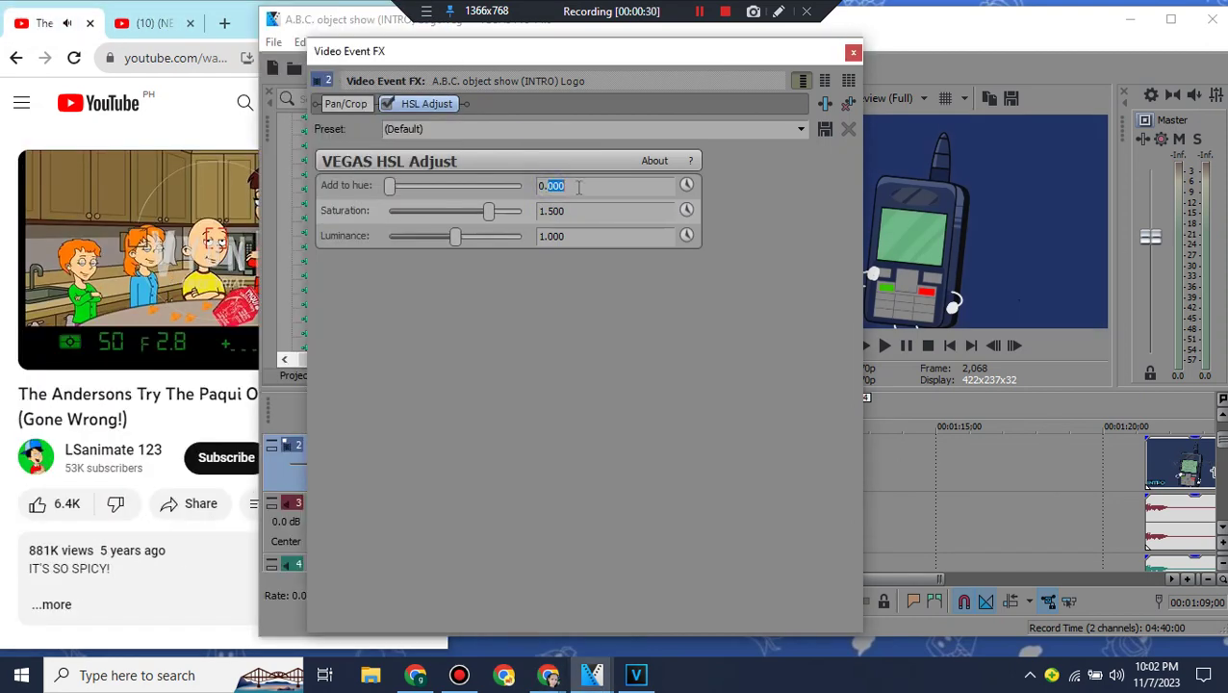
{"action": "type", "text": "0.48"}
{"action": "left_click", "coordinate": [557, 127]}
{"action": "left_click", "coordinate": [853, 53]}
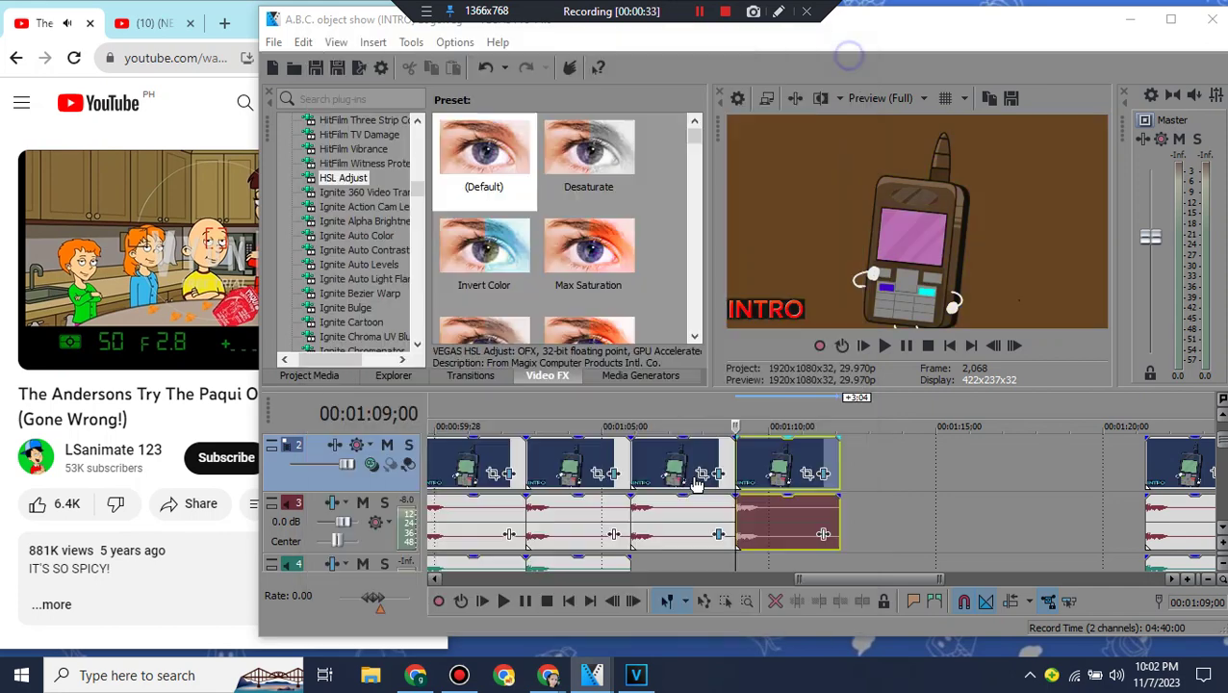
Step: Add the Swirl effect to the same clip with the Medium Swirl, Counter Clockwise preset, matching the instructed amount of -0.500
{"action": "left_click", "coordinate": [741, 458]}
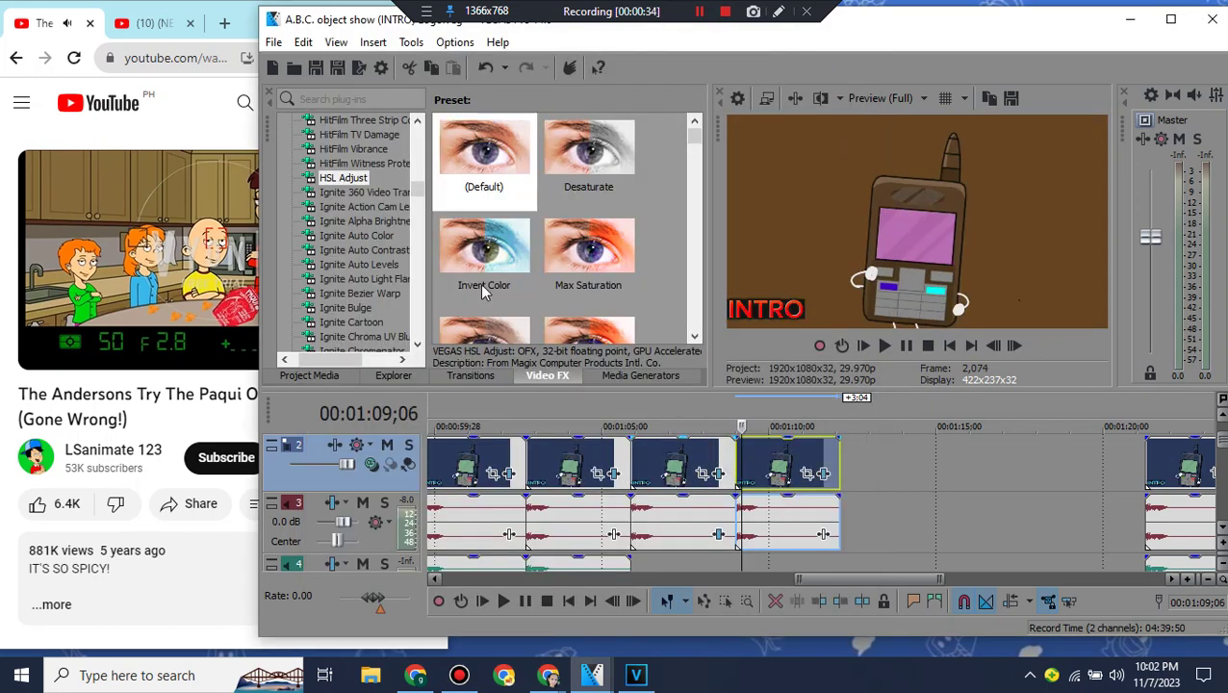
{"action": "left_click_drag", "start_coordinate": [417, 191], "coordinate": [429, 315]}
{"action": "left_click", "coordinate": [416, 347]}
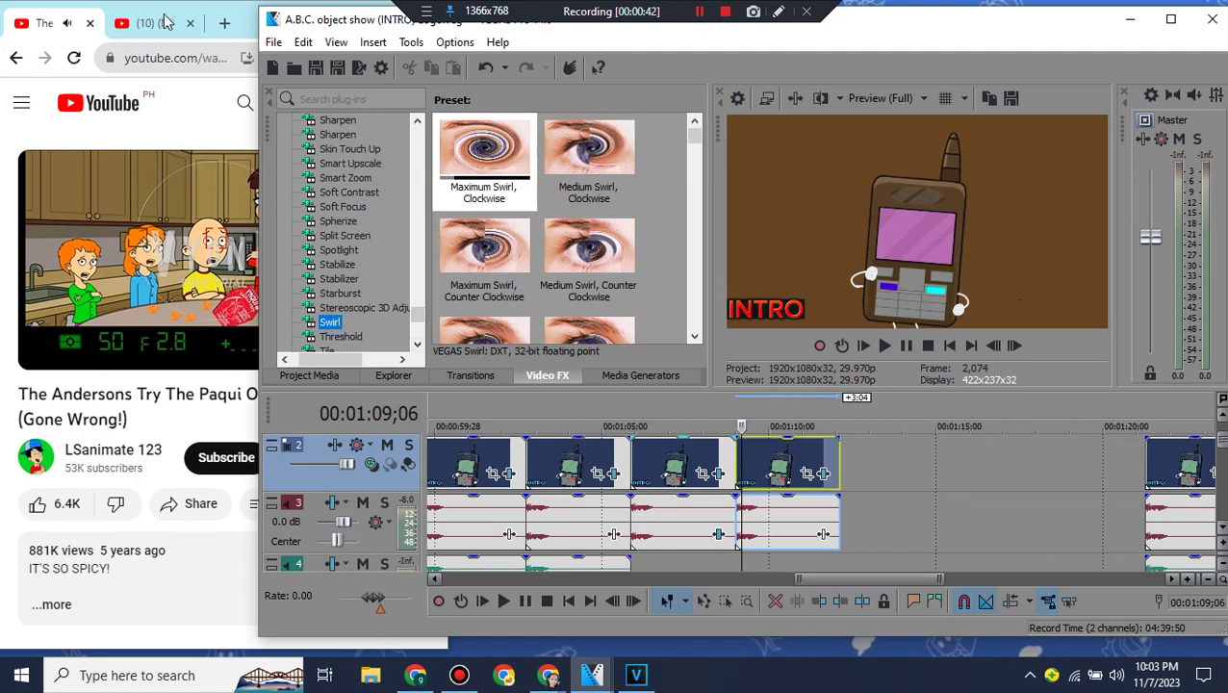
{"action": "left_click", "coordinate": [154, 23]}
{"action": "left_click", "coordinate": [42, 24]}
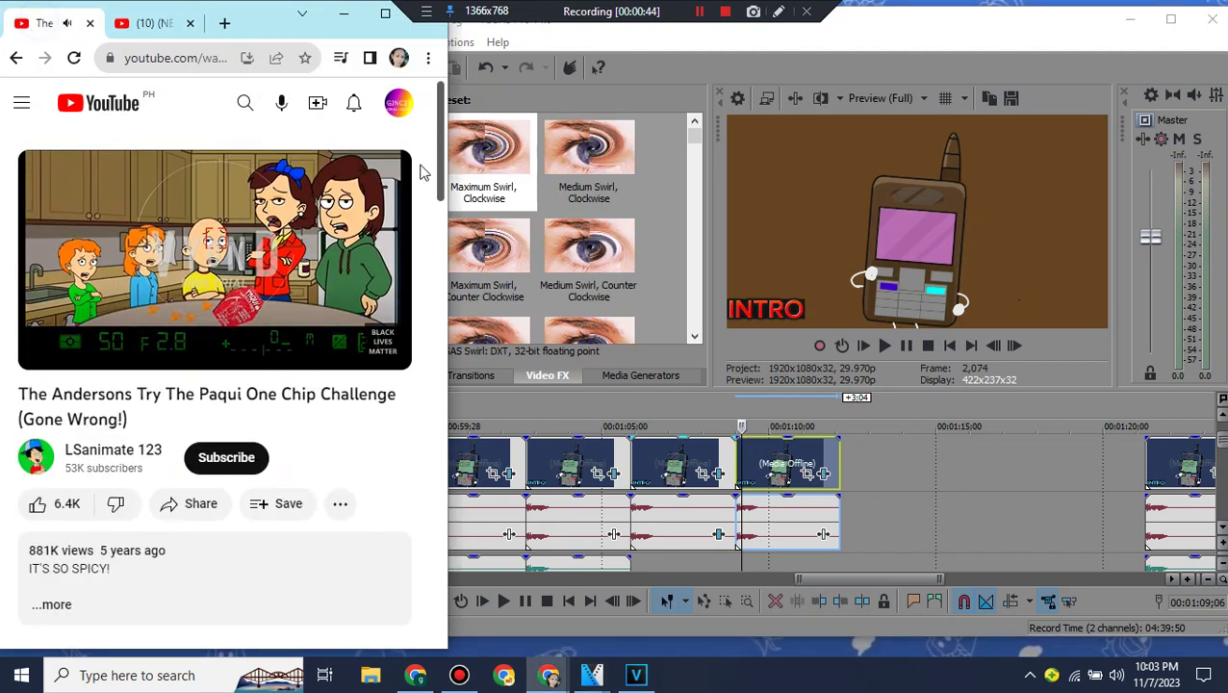
{"action": "left_click", "coordinate": [657, 362]}
{"action": "left_click_drag", "start_coordinate": [588, 252], "coordinate": [784, 476]}
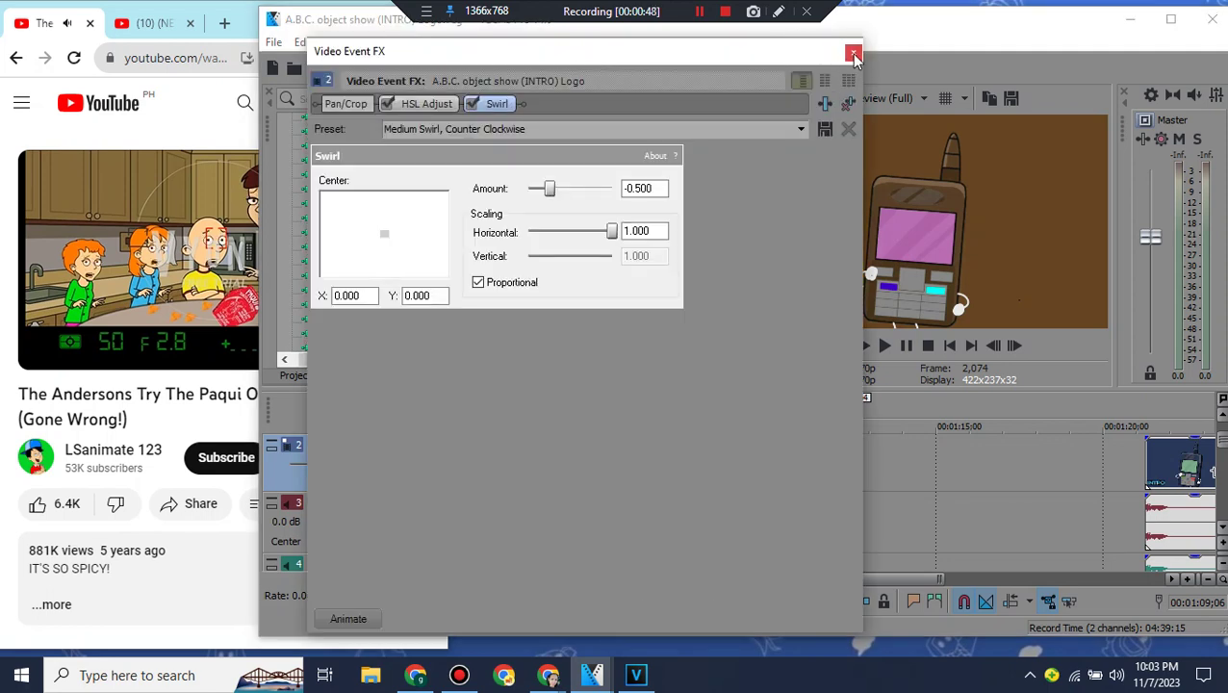
{"action": "left_click", "coordinate": [851, 53]}
Step: Add the TV Simulator effect to the same clip using the Line Sync 0.7500 preset
{"action": "left_click", "coordinate": [418, 343]}
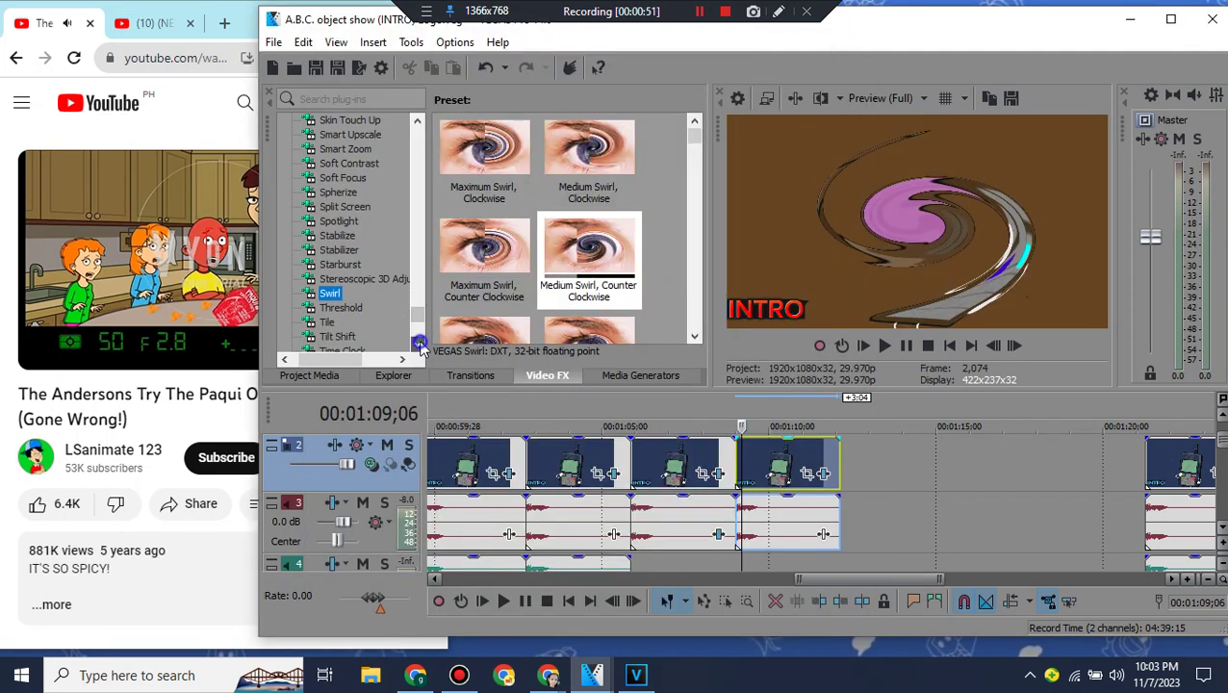
{"action": "left_click", "coordinate": [417, 343]}
{"action": "left_click", "coordinate": [418, 342]}
{"action": "left_click", "coordinate": [385, 338]}
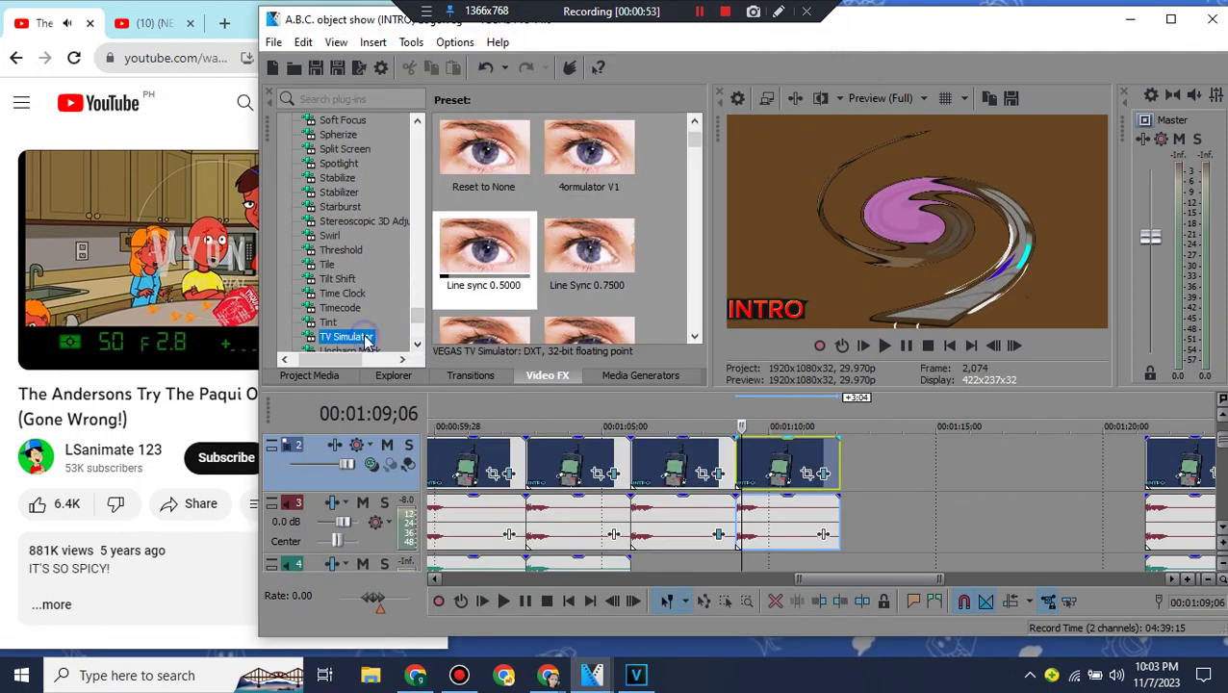
{"action": "left_click_drag", "start_coordinate": [589, 252], "coordinate": [770, 460]}
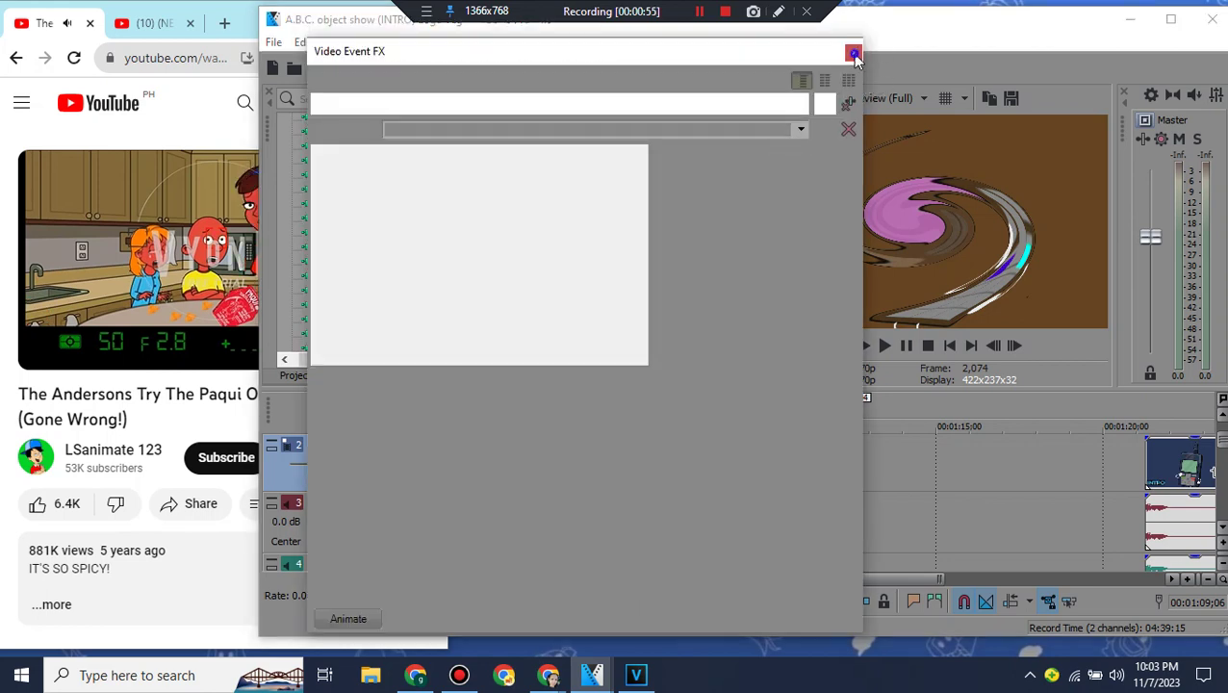
{"action": "left_click", "coordinate": [853, 52]}
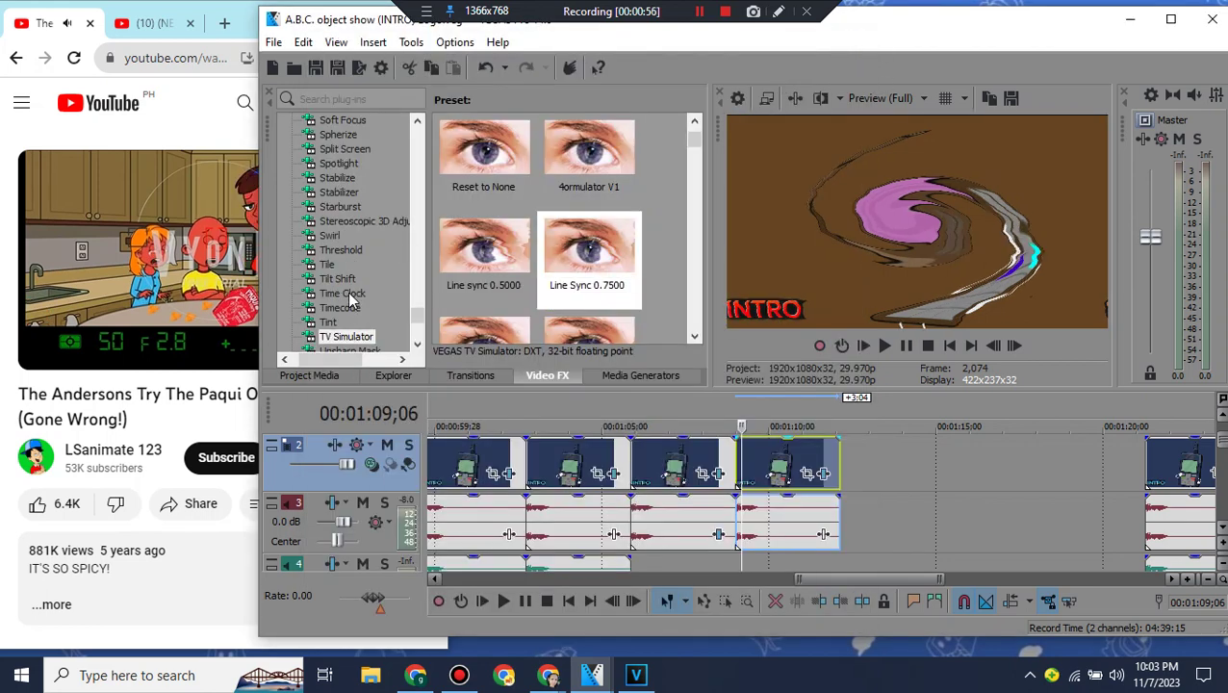
Step: Add a second Swirl effect to the same clip using the Medium Swirl, Clockwise preset
{"action": "left_click", "coordinate": [329, 236]}
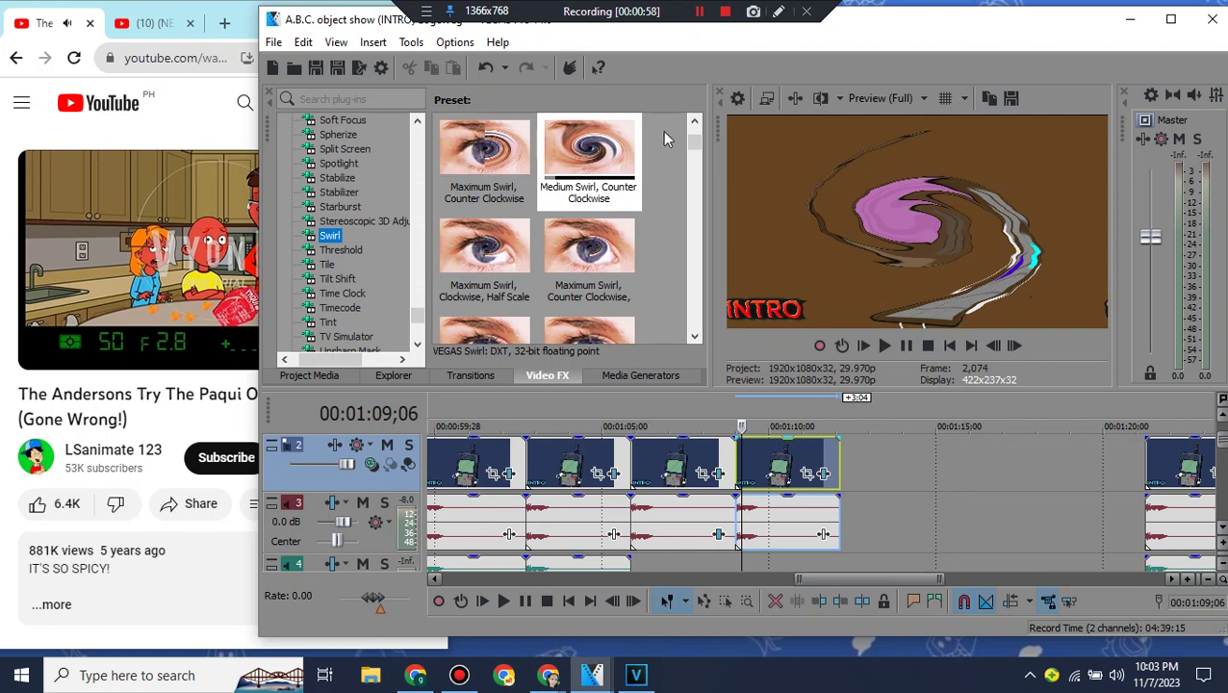
{"action": "left_click_drag", "start_coordinate": [700, 145], "coordinate": [699, 129]}
{"action": "left_click_drag", "start_coordinate": [588, 154], "coordinate": [781, 458]}
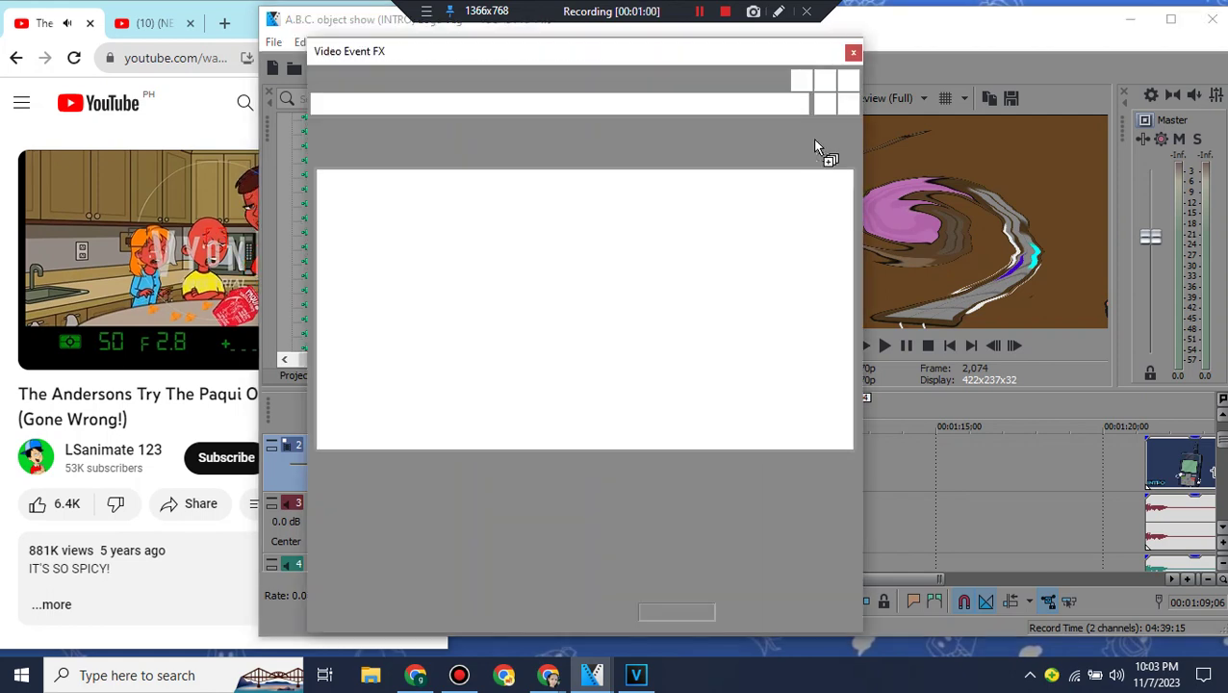
{"action": "left_click", "coordinate": [853, 51]}
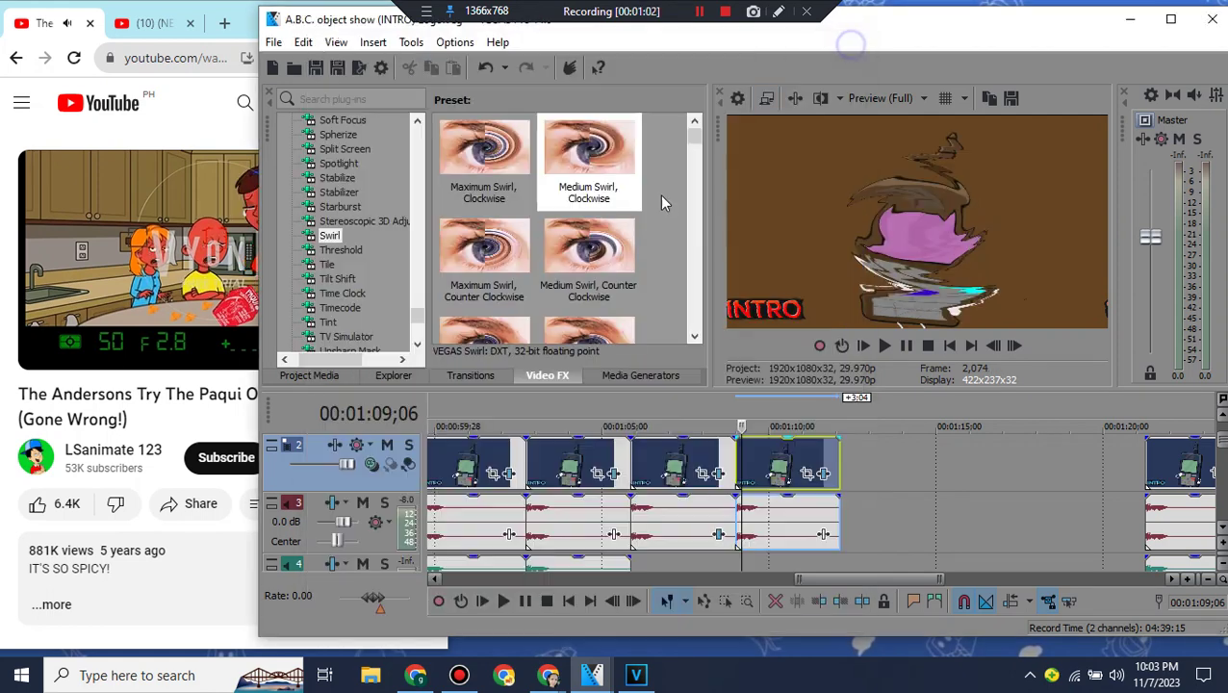
Step: Check the instructed audio pitch shifts, add the logo clip's audio at 00:01:09;00 under track 3, and delete its extra video track
{"action": "left_click", "coordinate": [163, 23]}
{"action": "scroll", "coordinate": [283, 413], "scroll_direction": "down", "scroll_amount": 3}
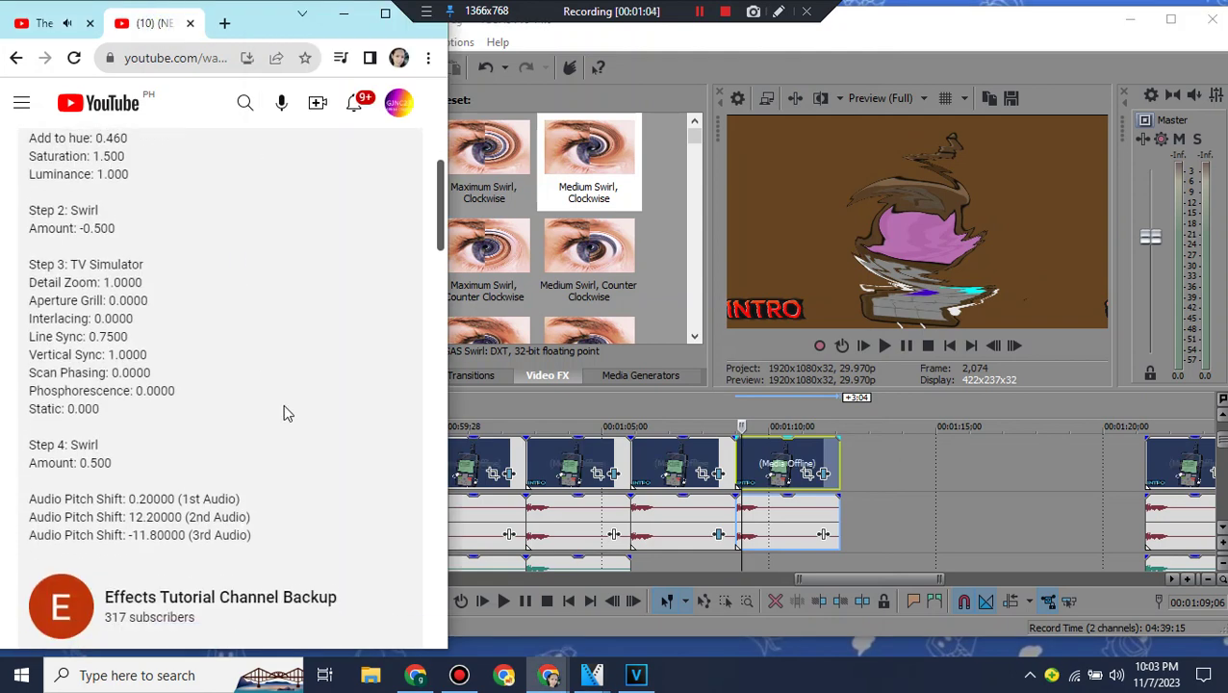
{"action": "left_click", "coordinate": [39, 23]}
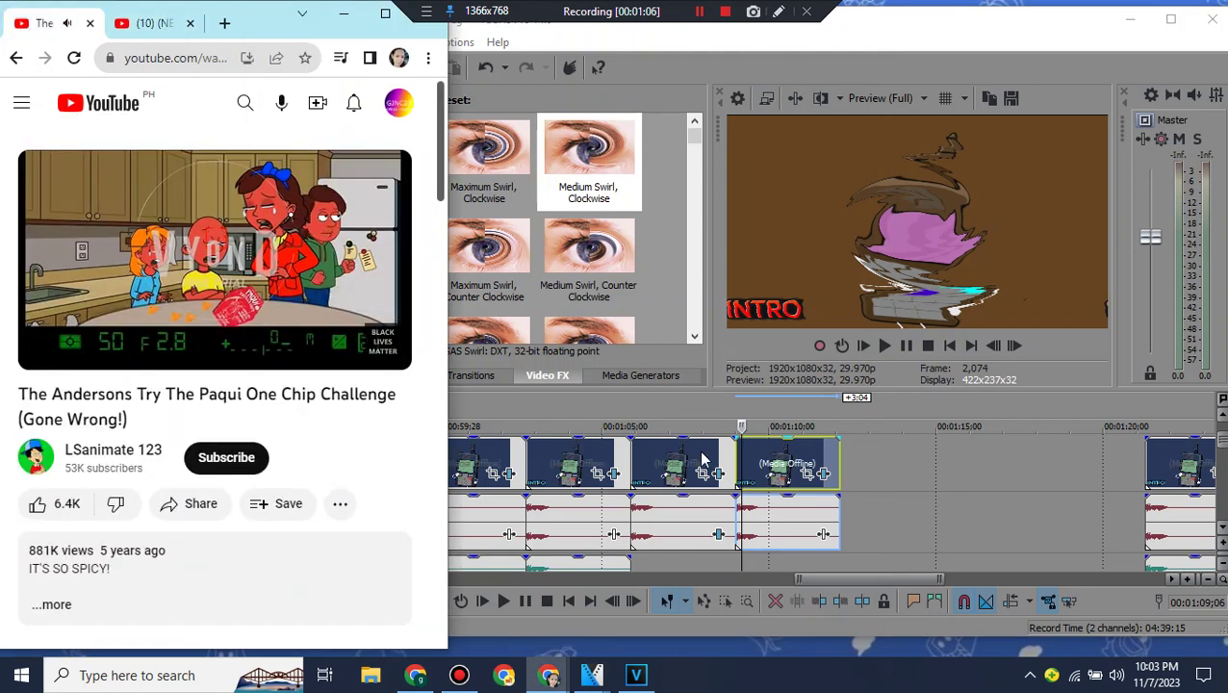
{"action": "left_click", "coordinate": [735, 510]}
{"action": "left_click", "coordinate": [735, 507]}
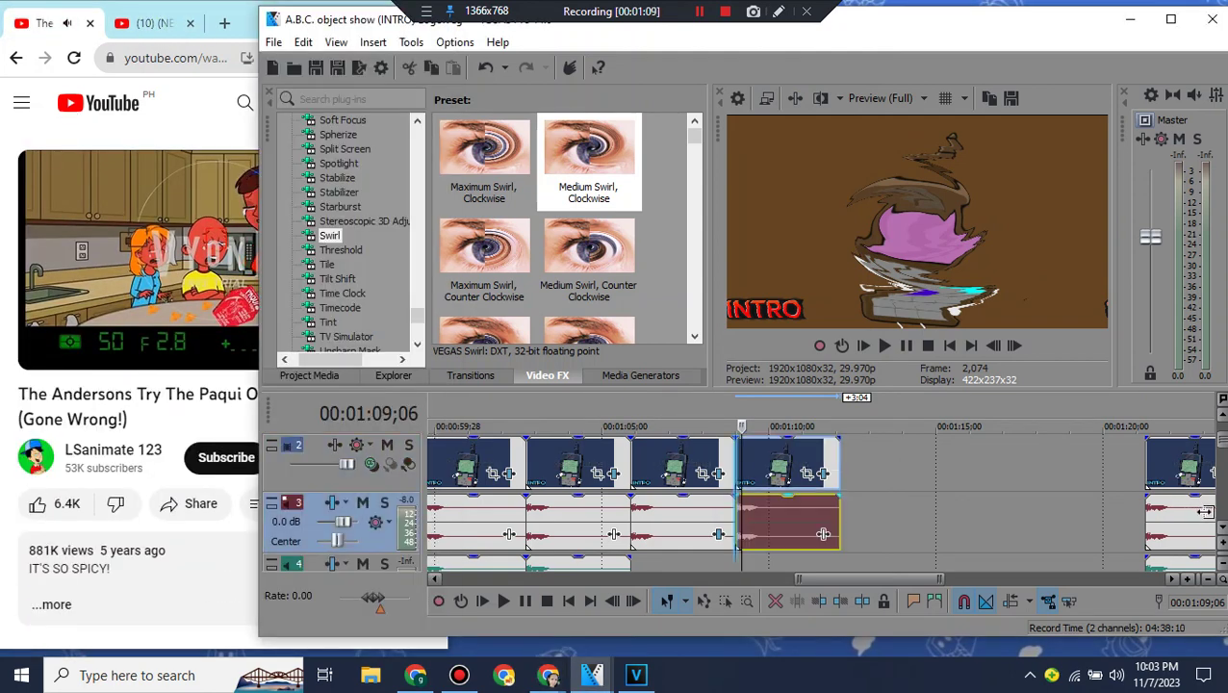
{"action": "scroll", "coordinate": [735, 507], "scroll_direction": "down", "scroll_amount": 1}
{"action": "left_click", "coordinate": [317, 375]}
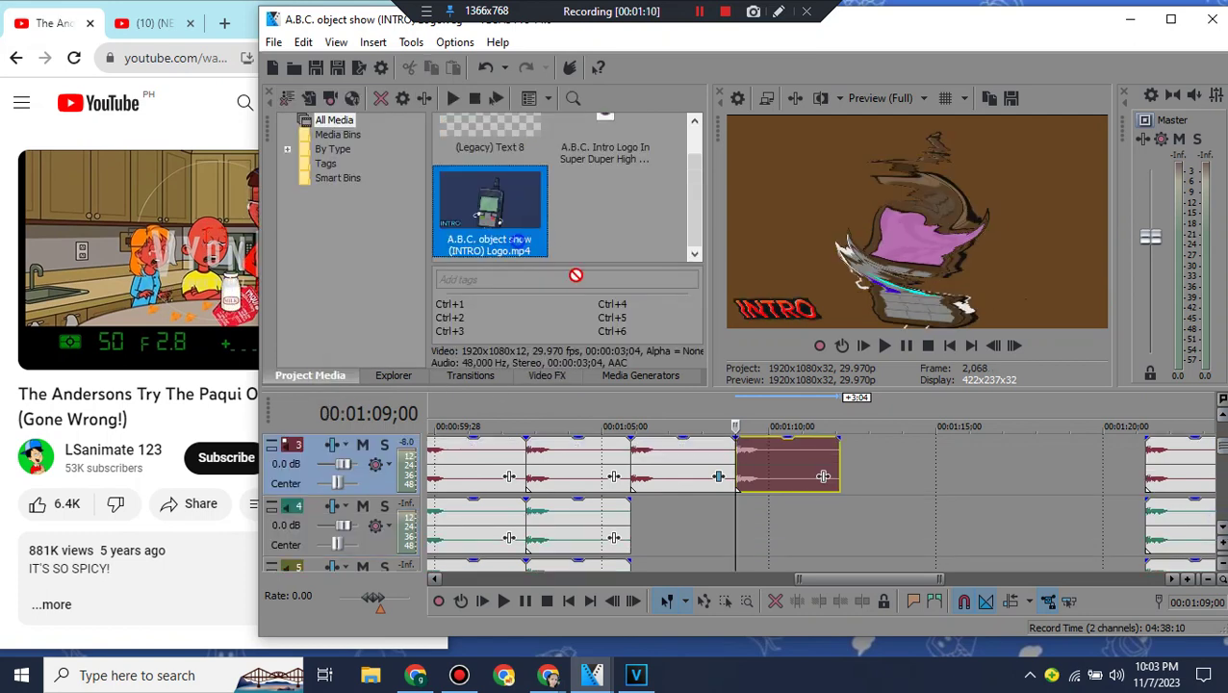
{"action": "left_click_drag", "start_coordinate": [576, 275], "coordinate": [737, 518]}
{"action": "right_click", "coordinate": [710, 503]}
{"action": "left_click", "coordinate": [768, 364]}
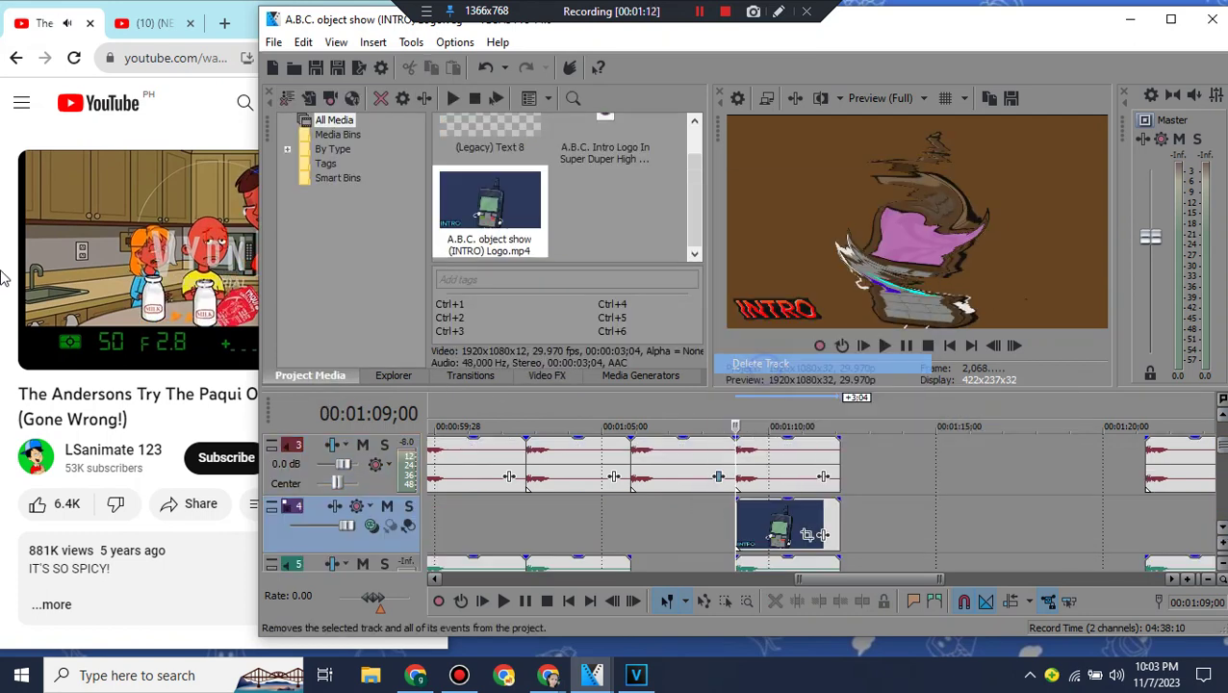
{"action": "left_click", "coordinate": [3, 277]}
Step: Set the new track 4 audio clip to Classic pitch shifting with A17. Drums, unpitched (minimum echo), and enter its pitch change
{"action": "left_click", "coordinate": [734, 521]}
{"action": "right_click", "coordinate": [741, 528]}
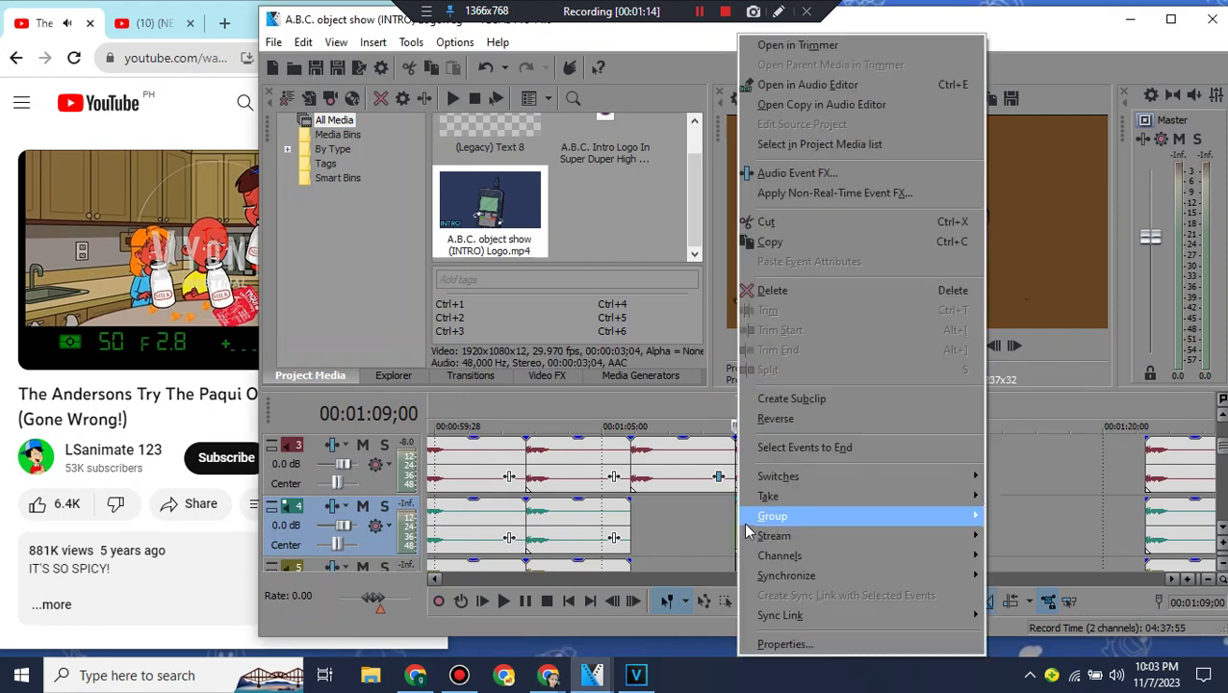
{"action": "left_click", "coordinate": [784, 643]}
{"action": "left_click", "coordinate": [795, 286]}
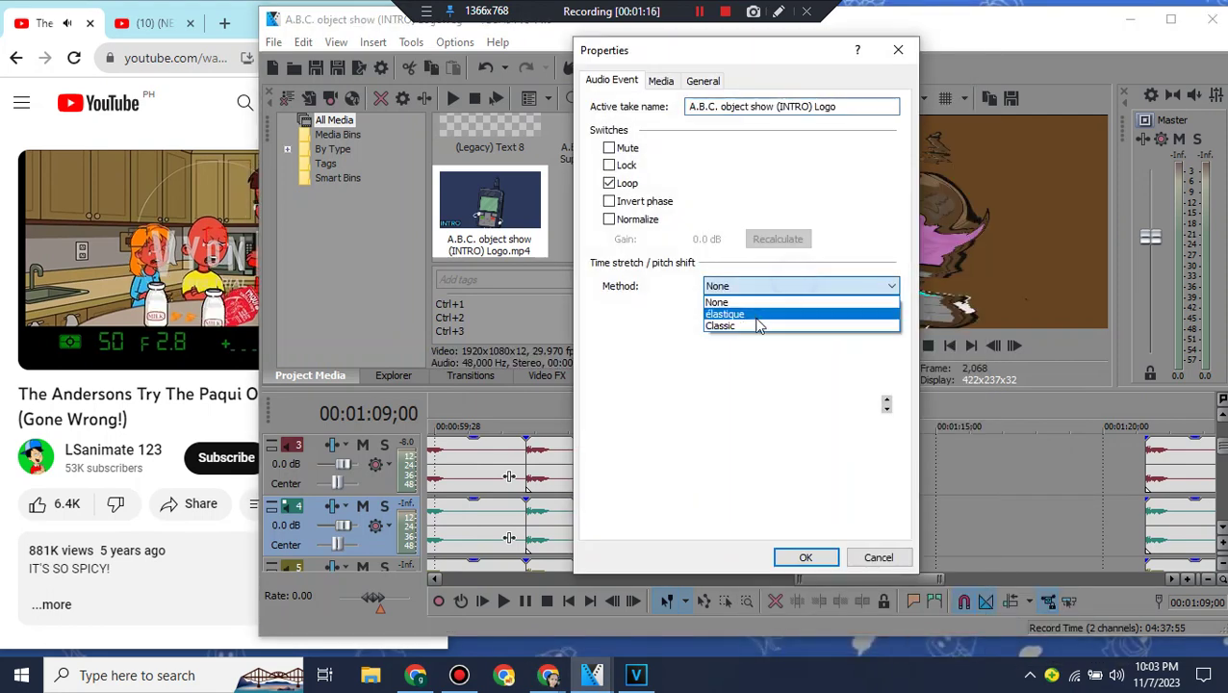
{"action": "left_click", "coordinate": [758, 327]}
{"action": "left_click", "coordinate": [776, 311]}
{"action": "left_click", "coordinate": [798, 539]}
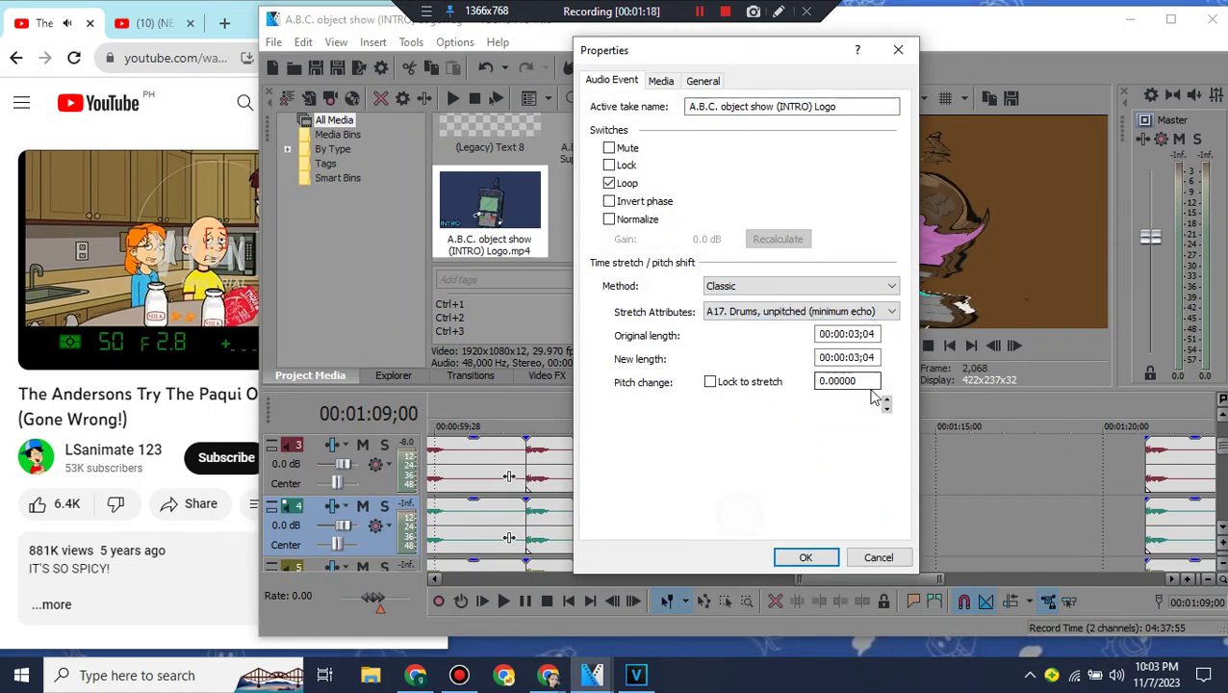
{"action": "type", "text": "00"}
{"action": "key", "text": "Return"}
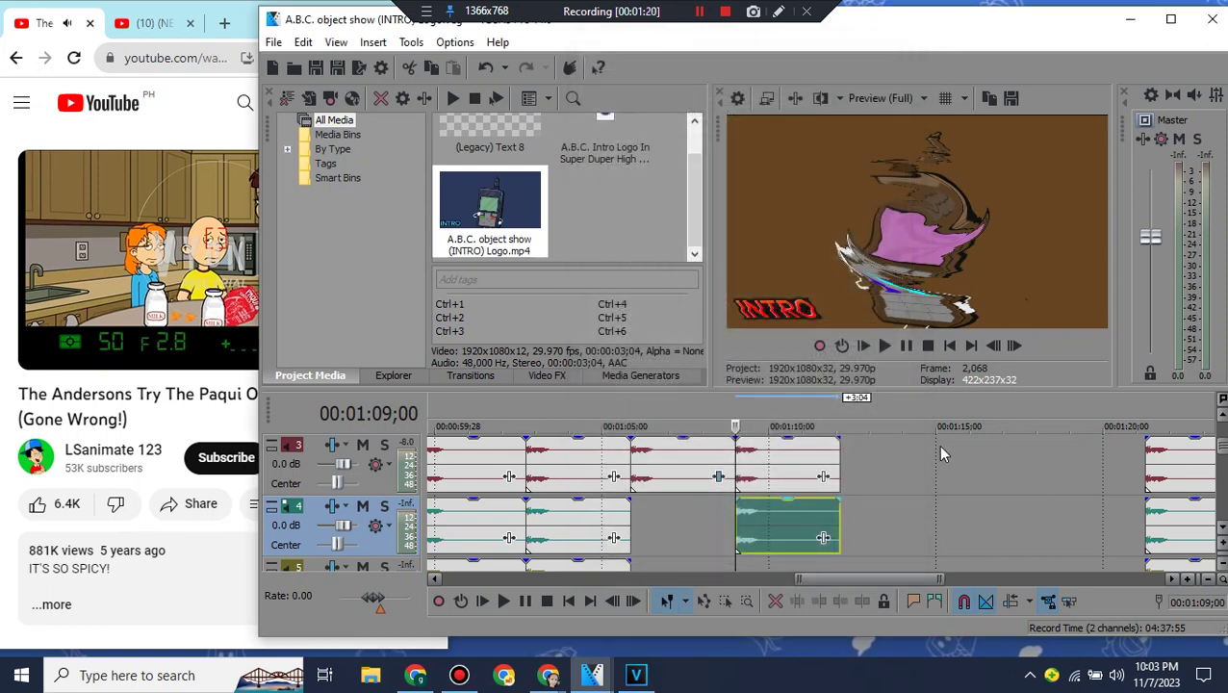
Step: Add another copy of the logo clip's audio at 00:01:09;00 on track 5 and delete its extra video track
{"action": "scroll", "coordinate": [563, 289], "scroll_direction": "down", "scroll_amount": 1}
{"action": "left_click_drag", "start_coordinate": [650, 420], "coordinate": [736, 522]}
{"action": "right_click", "coordinate": [703, 510]}
{"action": "left_click", "coordinate": [753, 367]}
Step: Set the new track 5 audio clip to Classic pitch shifting with the A17. Drums, unpitched (minimum echo) stretch attribute
{"action": "right_click", "coordinate": [766, 521]}
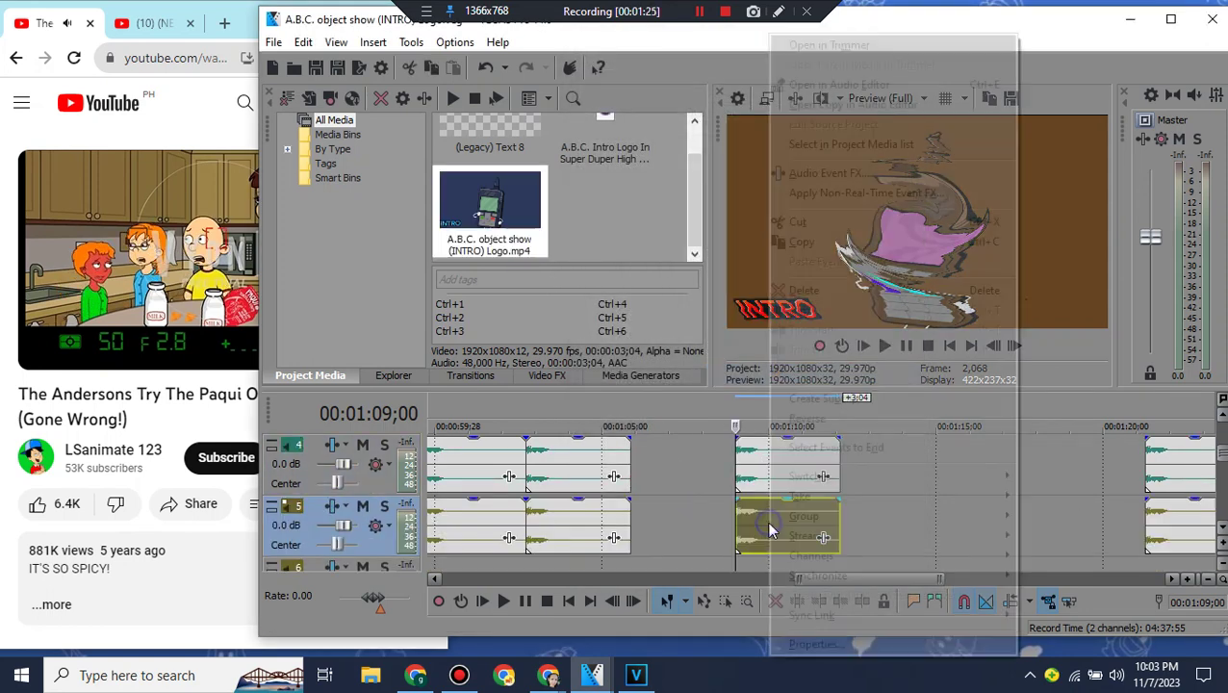
{"action": "left_click", "coordinate": [801, 635]}
{"action": "left_click", "coordinate": [757, 289]}
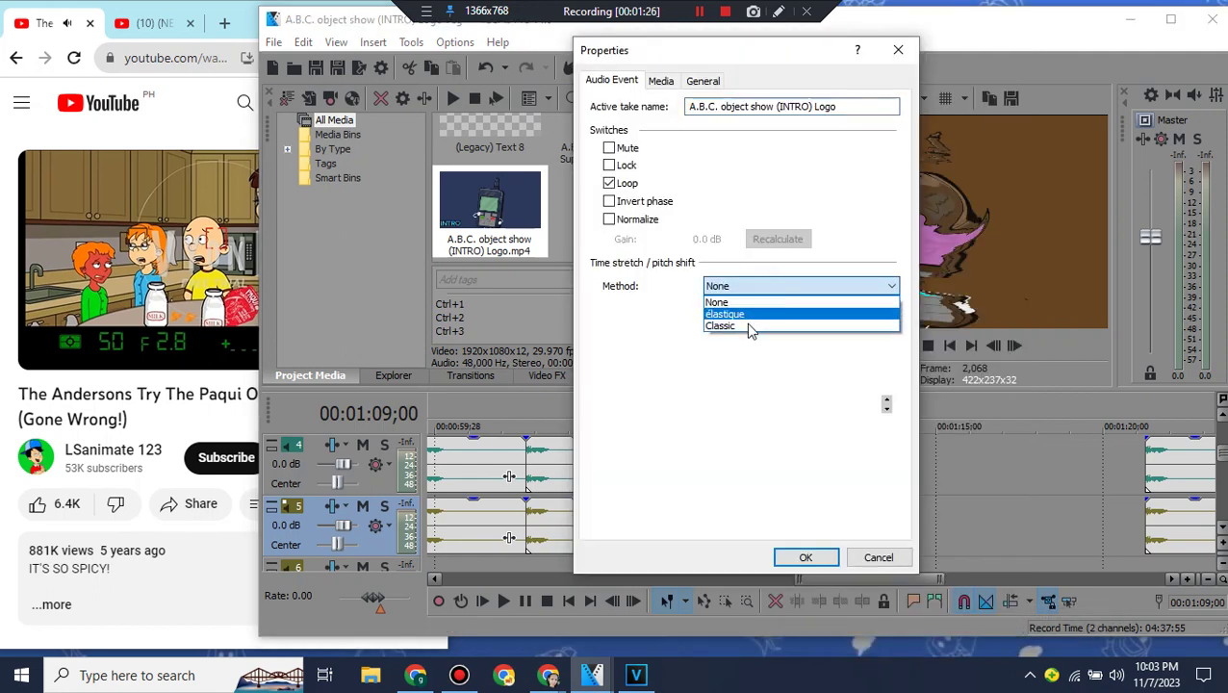
{"action": "left_click", "coordinate": [747, 324]}
{"action": "left_click", "coordinate": [746, 311]}
{"action": "left_click", "coordinate": [733, 515]}
Step: Check the instructed pitch shift for the third audio and set the track 5 clip's pitch change to -11.8
{"action": "left_click", "coordinate": [192, 414]}
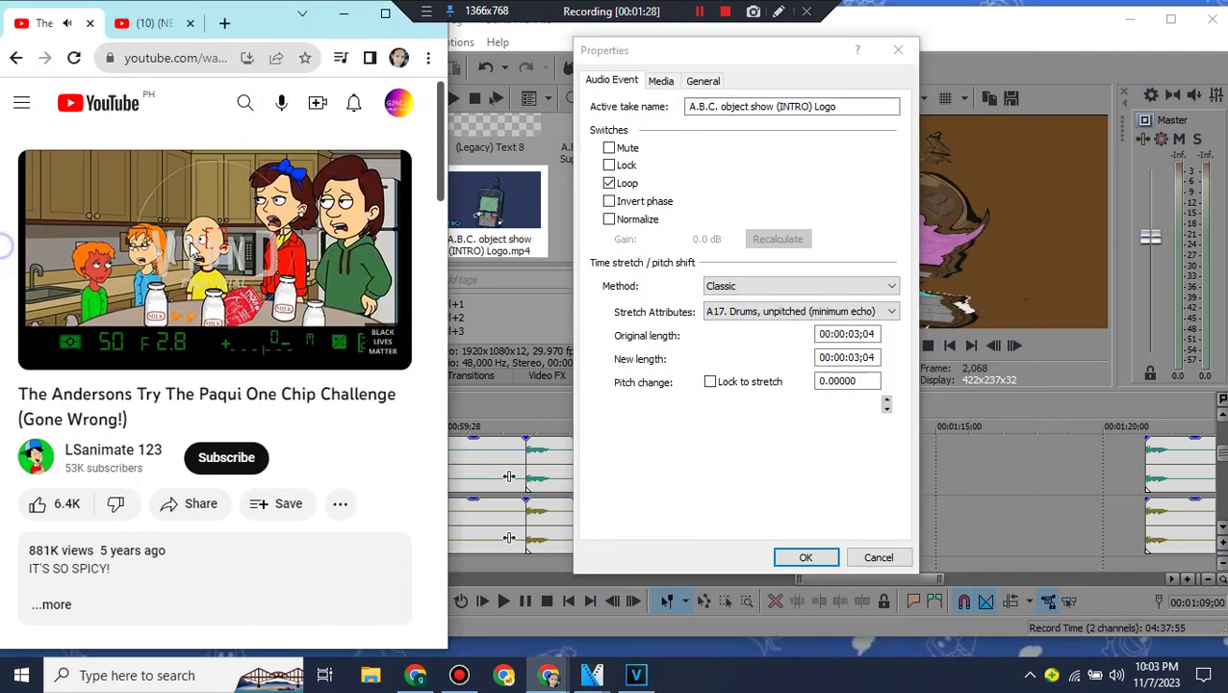
{"action": "left_click", "coordinate": [155, 30]}
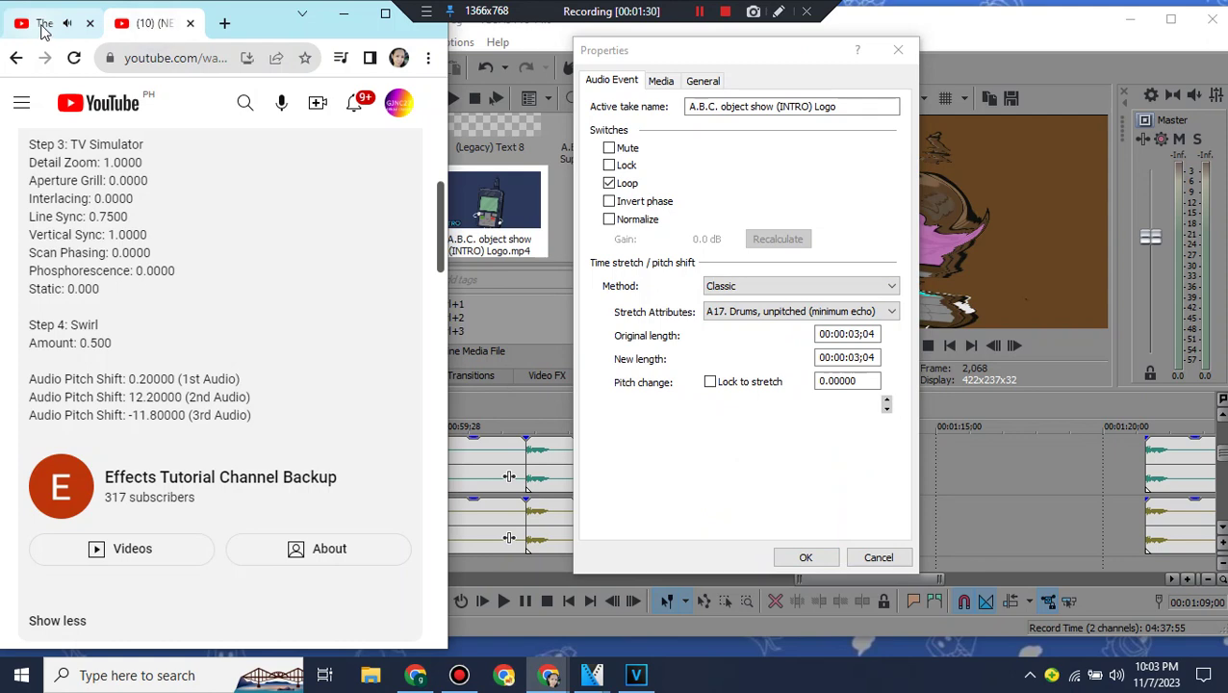
{"action": "left_click", "coordinate": [44, 29]}
{"action": "double_click", "coordinate": [847, 381]}
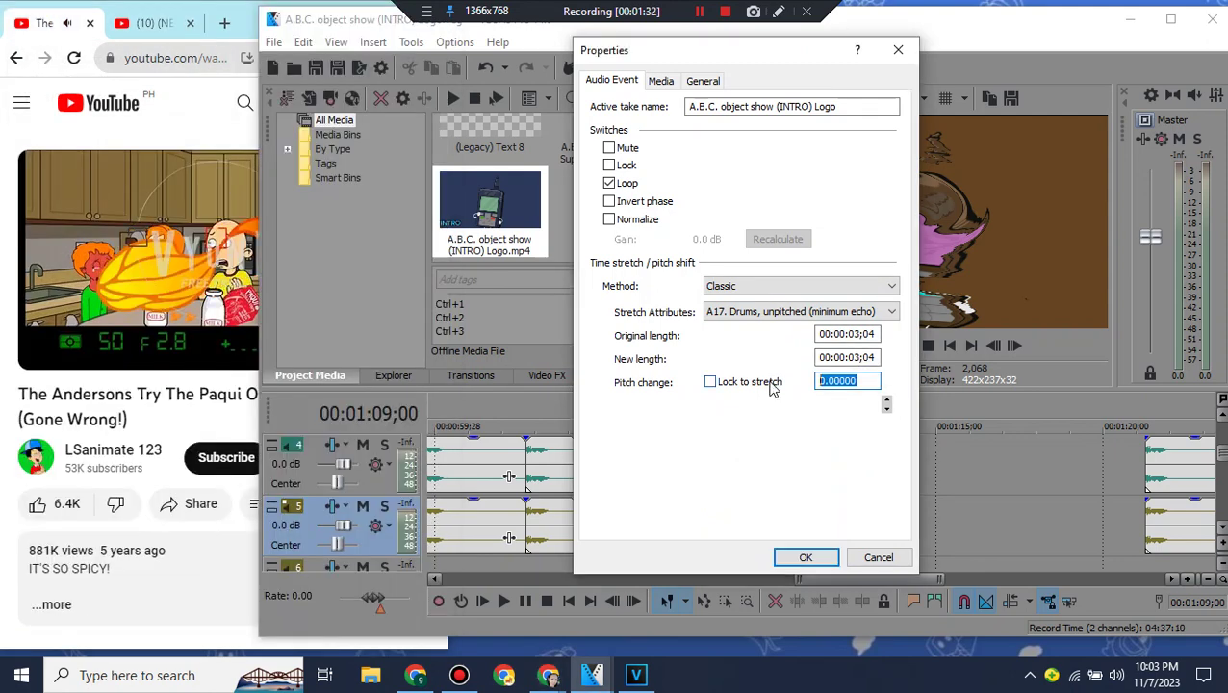
{"action": "type", "text": "-11.8"}
{"action": "left_click", "coordinate": [820, 558]}
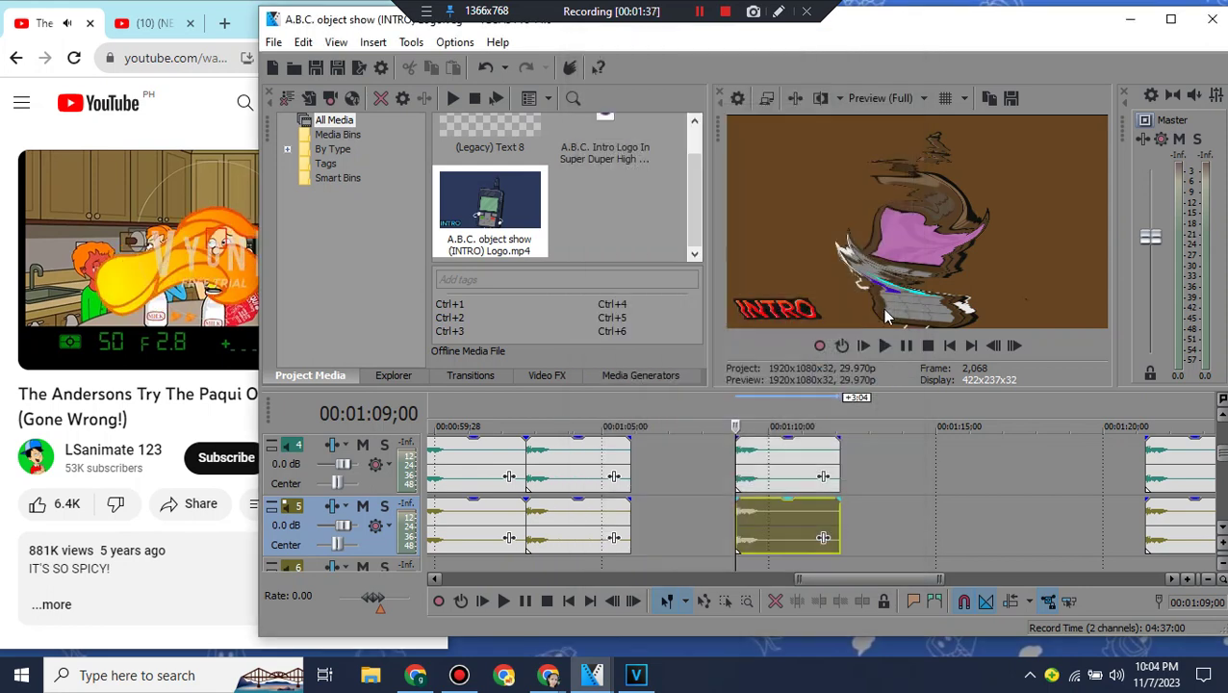
Step: Play back the distorted logo clip from 00:01:09;00 with its layered audio, pausing after about a second
{"action": "left_click", "coordinate": [3, 300]}
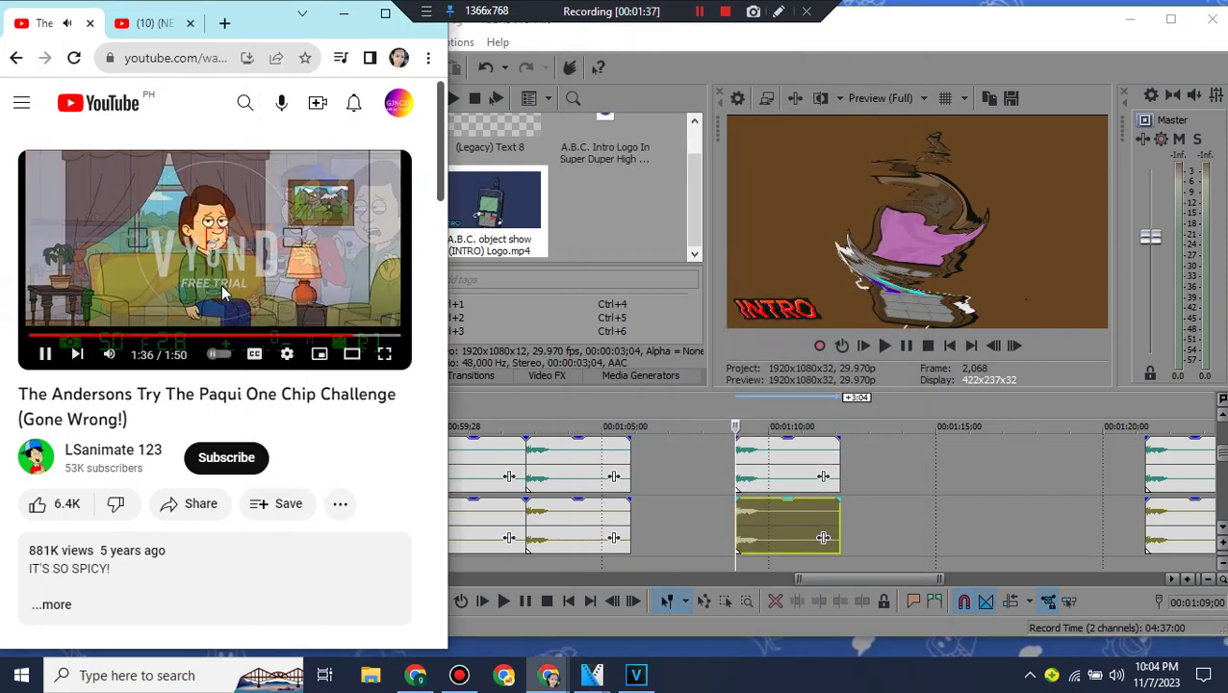
{"action": "left_click", "coordinate": [907, 344]}
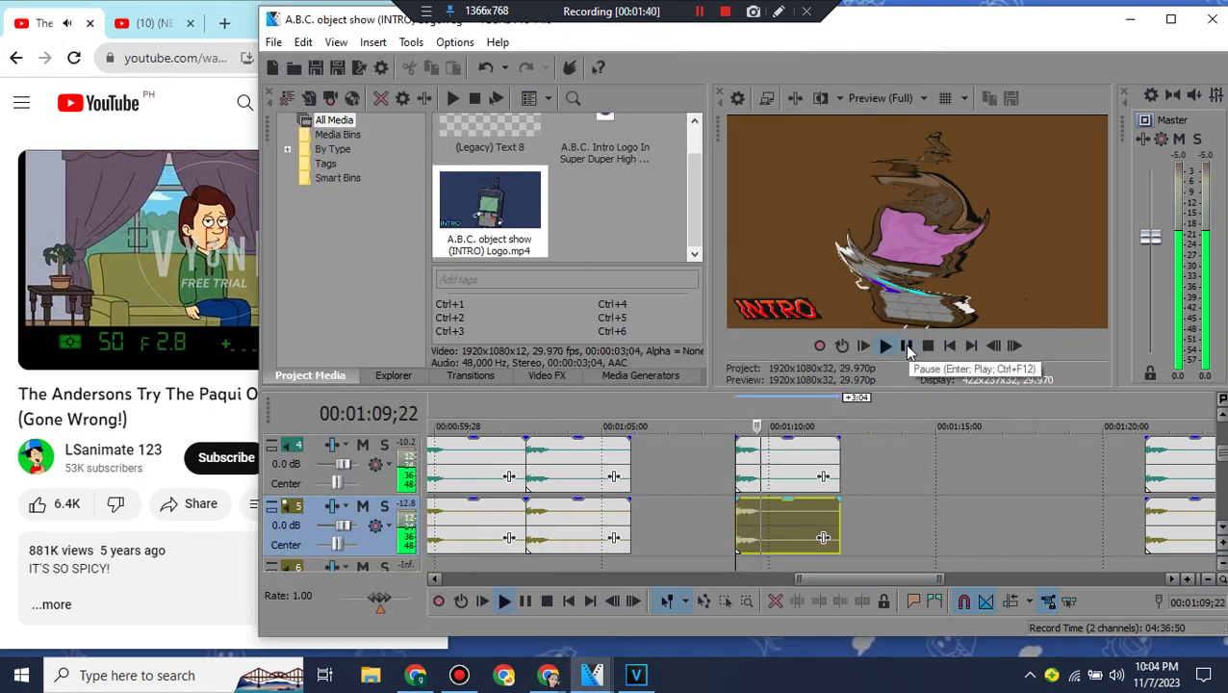
{"action": "left_click", "coordinate": [907, 347]}
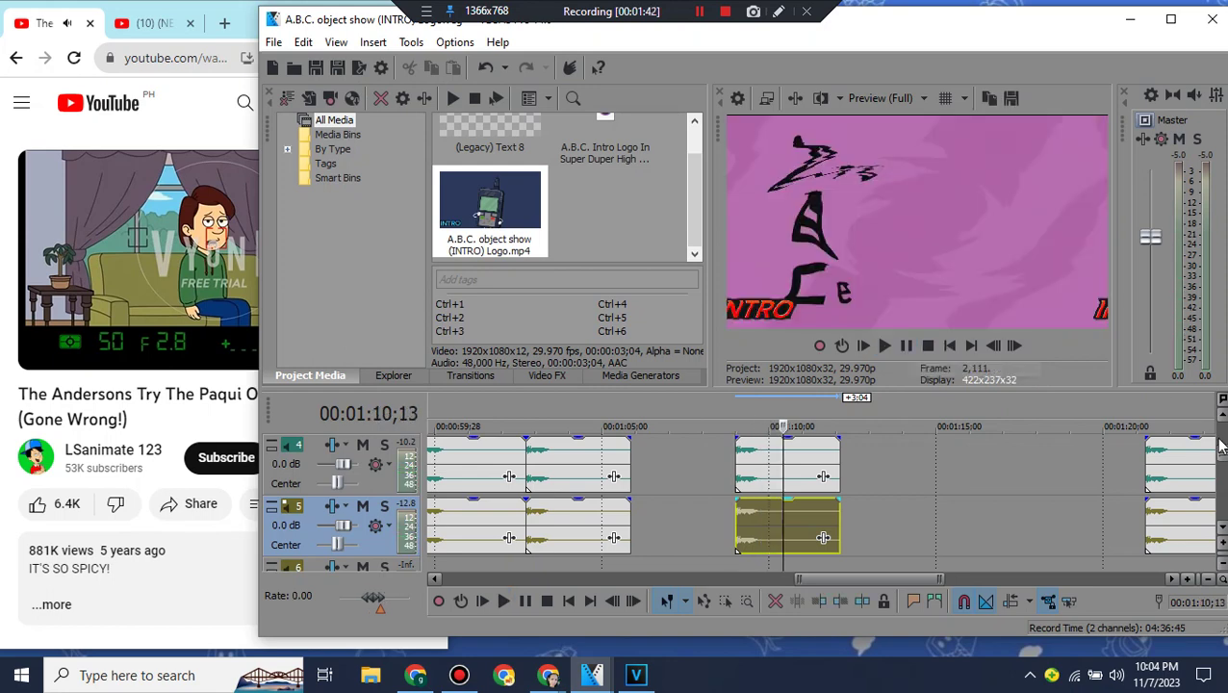
Step: Add another A.B.C. object show (INTRO) Logo.mp4 clip on tracks 2 and 3, directly after the last distorted clip
{"action": "left_click_drag", "start_coordinate": [1222, 452], "coordinate": [1222, 424]}
{"action": "left_click", "coordinate": [4, 254]}
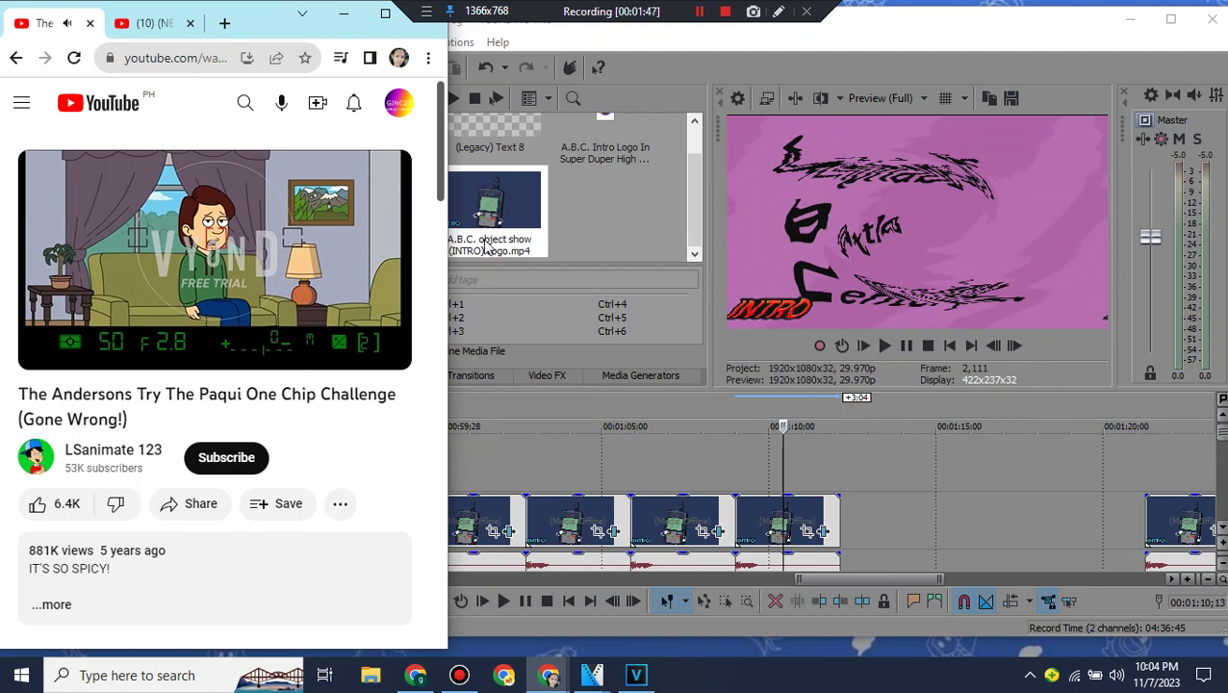
{"action": "left_click_drag", "start_coordinate": [488, 248], "coordinate": [841, 544]}
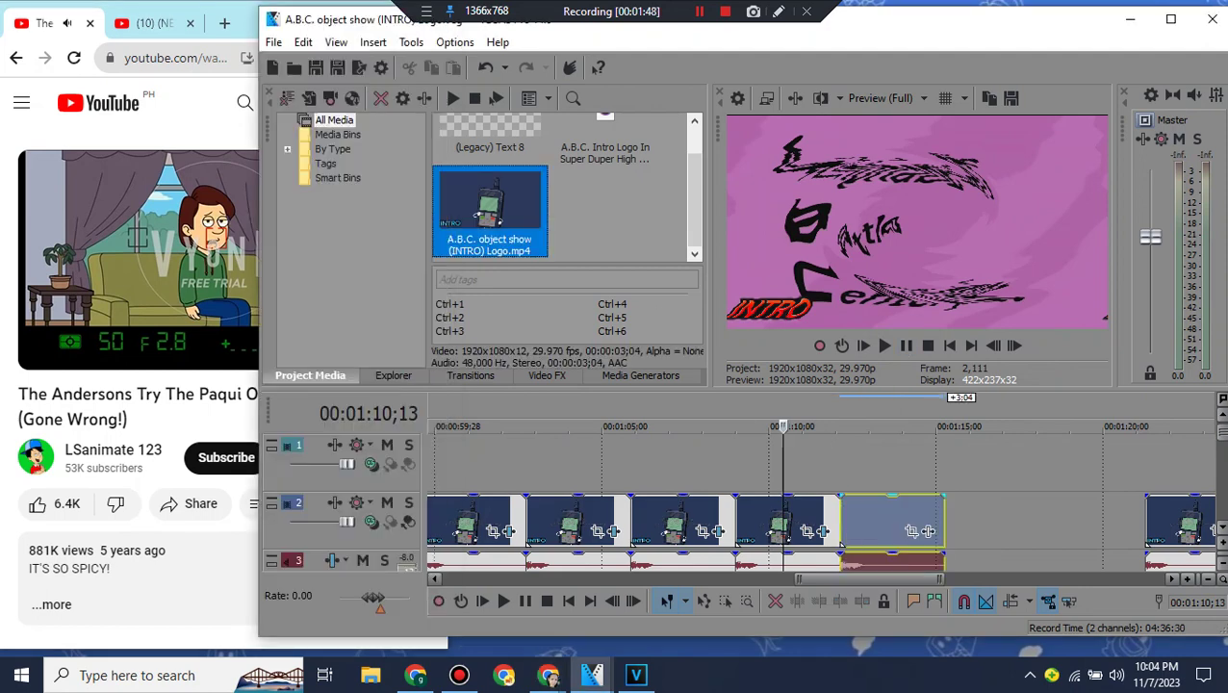
Step: Search YouTube for "klasky csupo in g-major l", browse the results for effect instructions, and place the timeline cursor at the new clip's start
{"action": "left_click", "coordinate": [7, 236]}
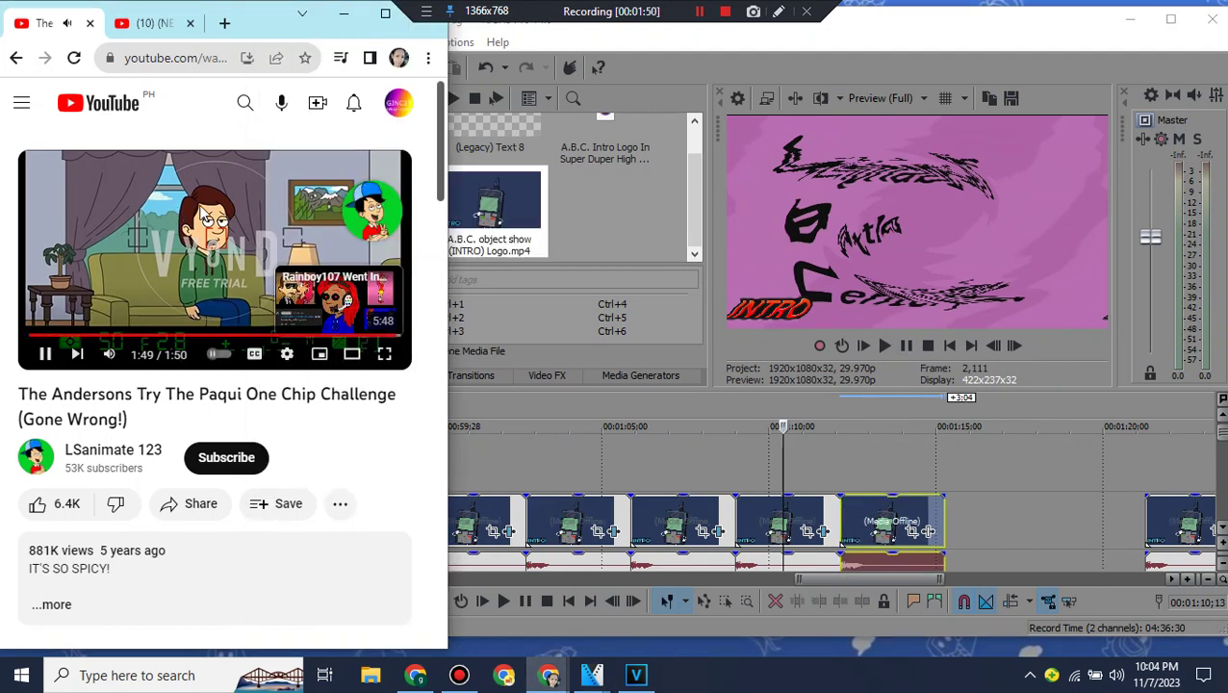
{"action": "left_click", "coordinate": [246, 104]}
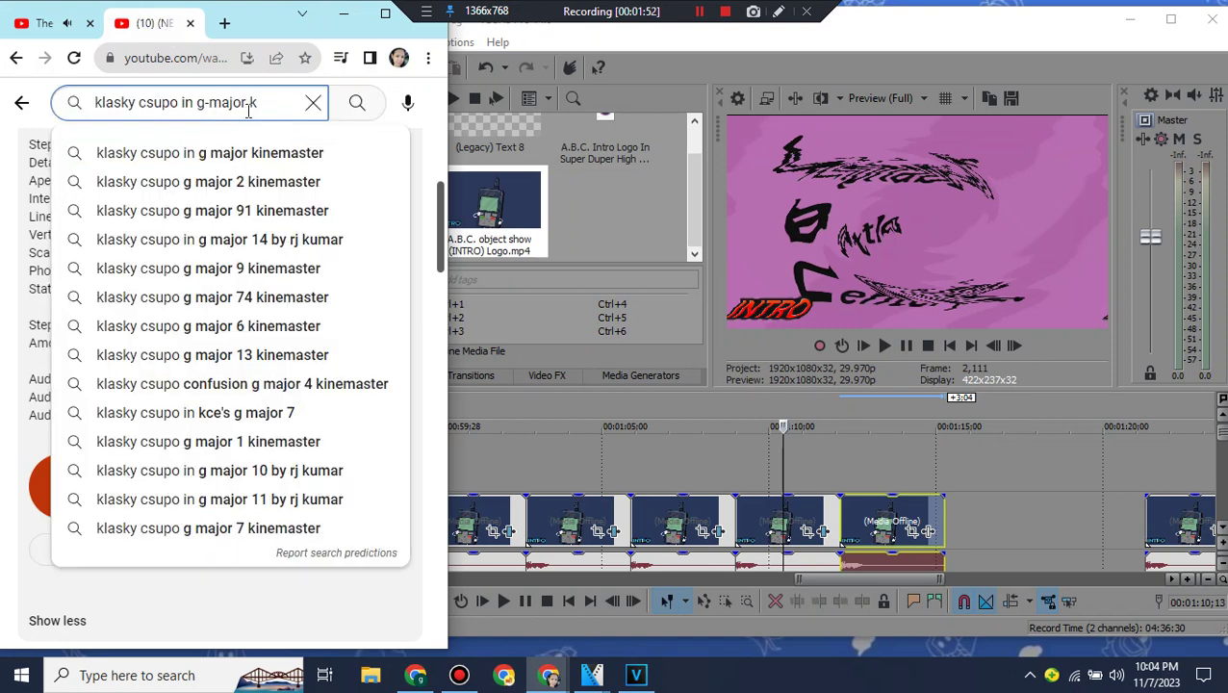
{"action": "type", "text": "l"}
{"action": "key", "text": "Return"}
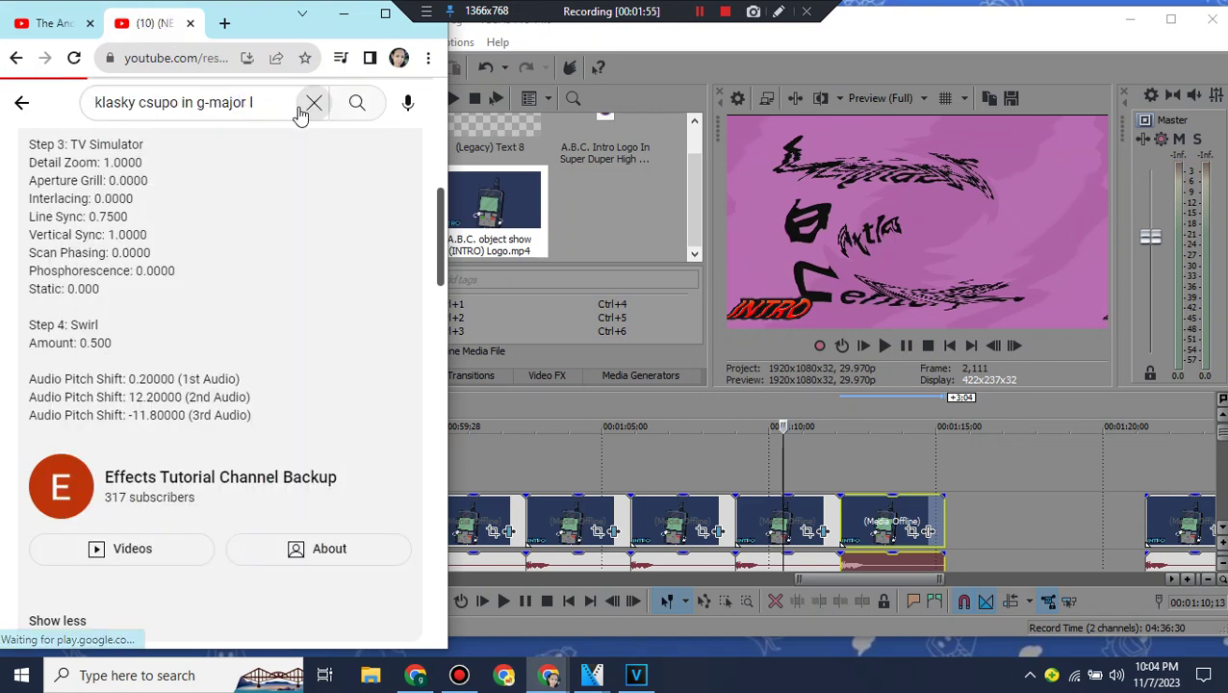
{"action": "left_click", "coordinate": [846, 510]}
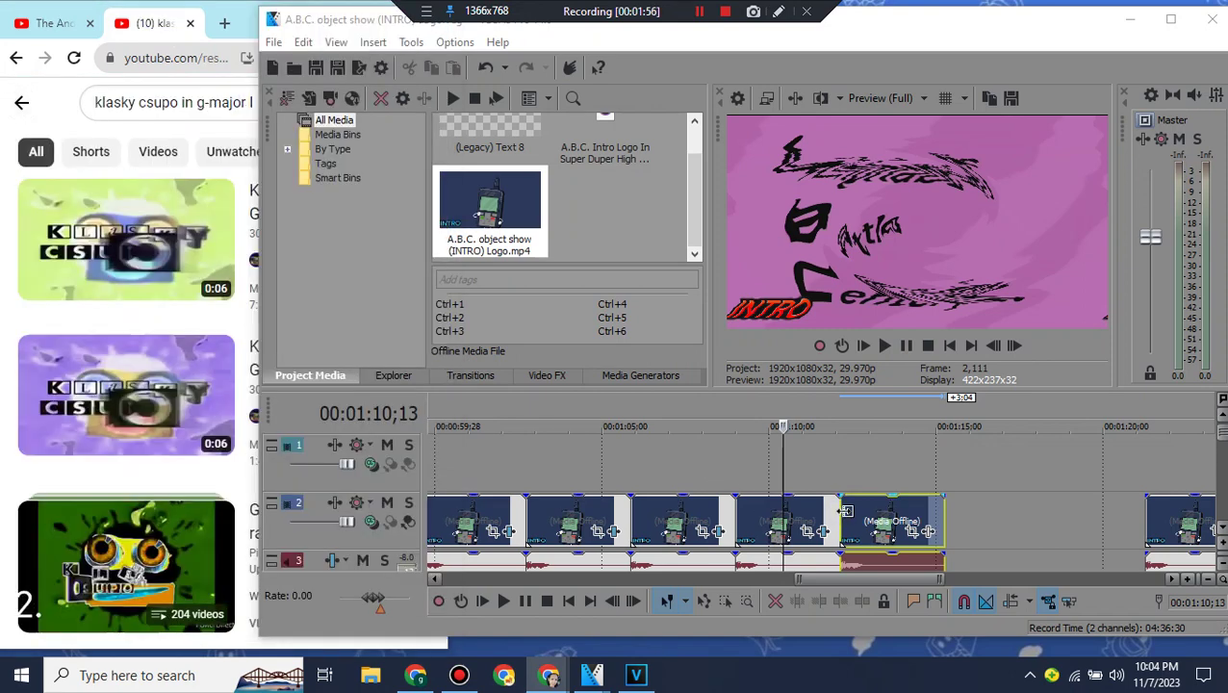
{"action": "left_click", "coordinate": [3, 322]}
{"action": "scroll", "coordinate": [3, 322], "scroll_direction": "down", "scroll_amount": 10}
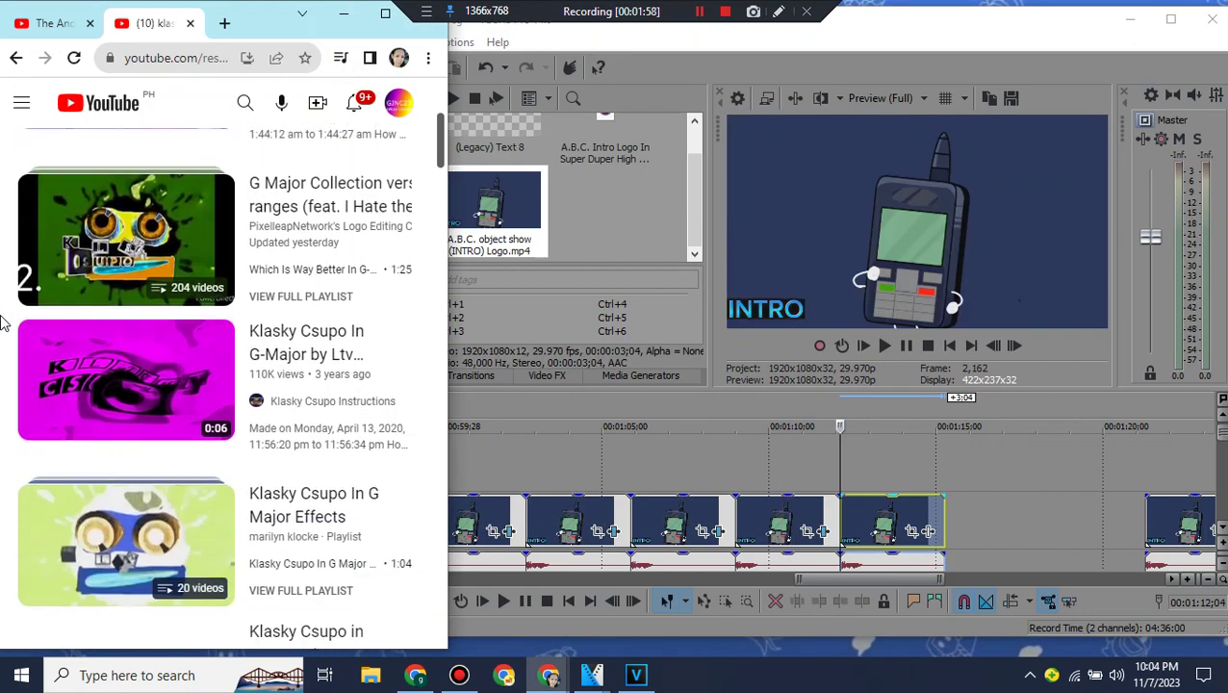
{"action": "scroll", "coordinate": [3, 323], "scroll_direction": "down", "scroll_amount": 5}
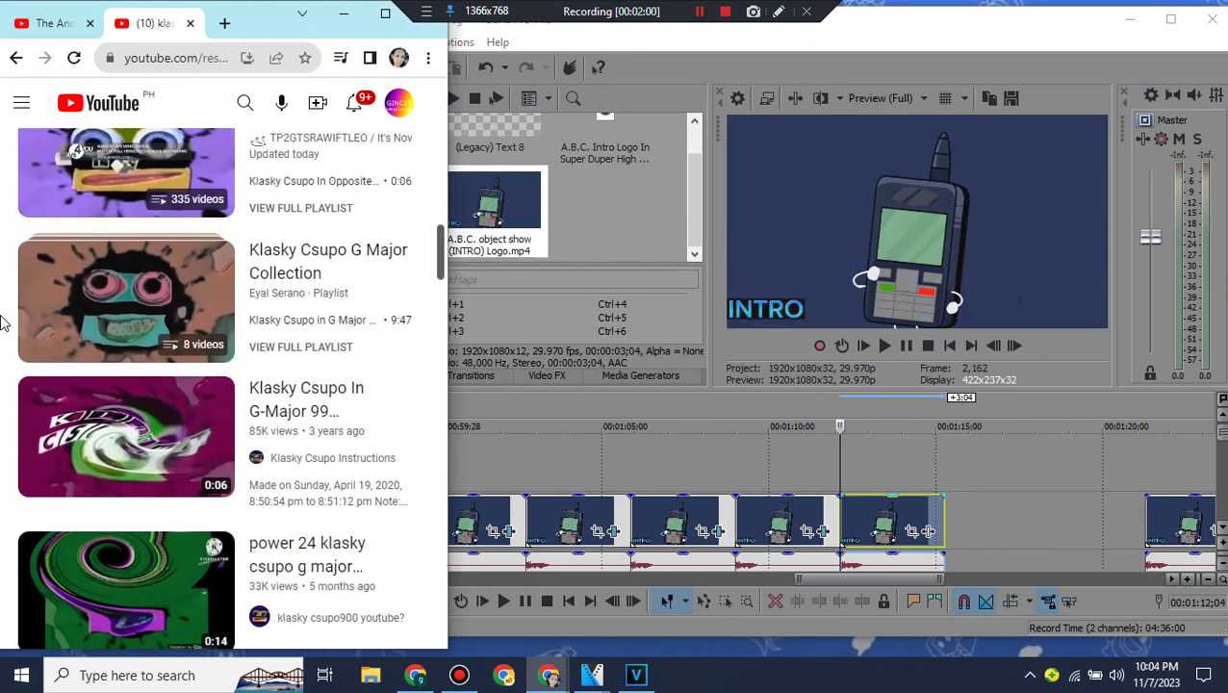
{"action": "left_click", "coordinate": [244, 102]}
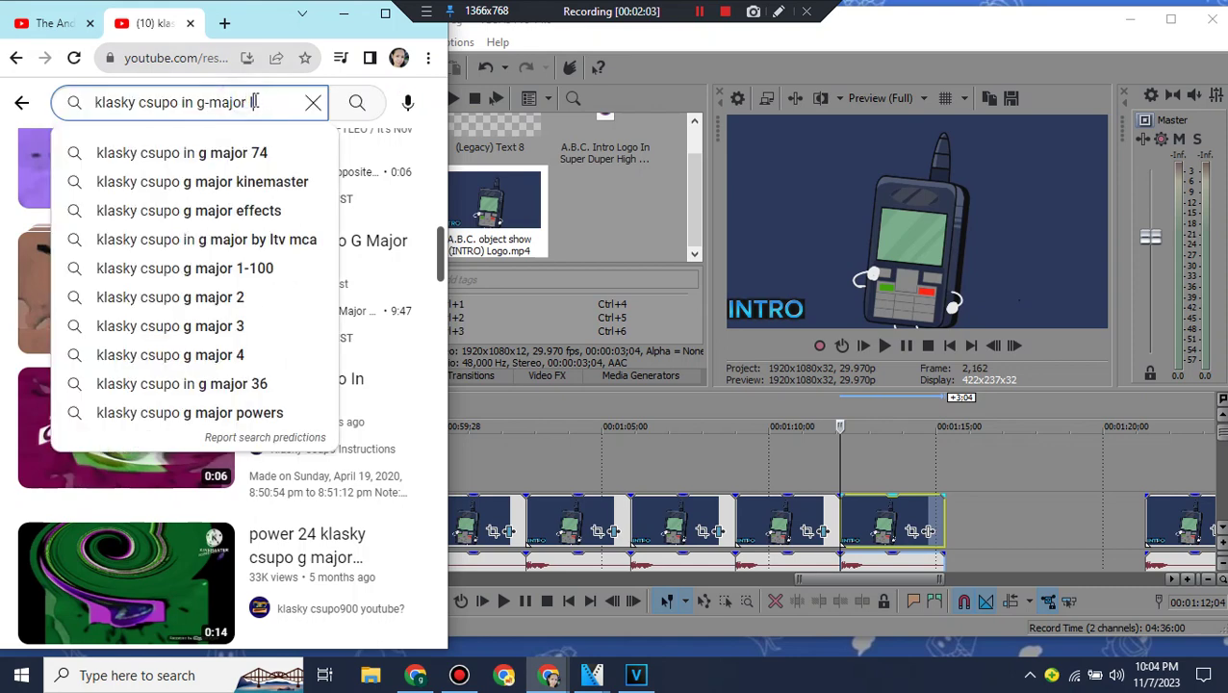
{"action": "left_click", "coordinate": [700, 13]}
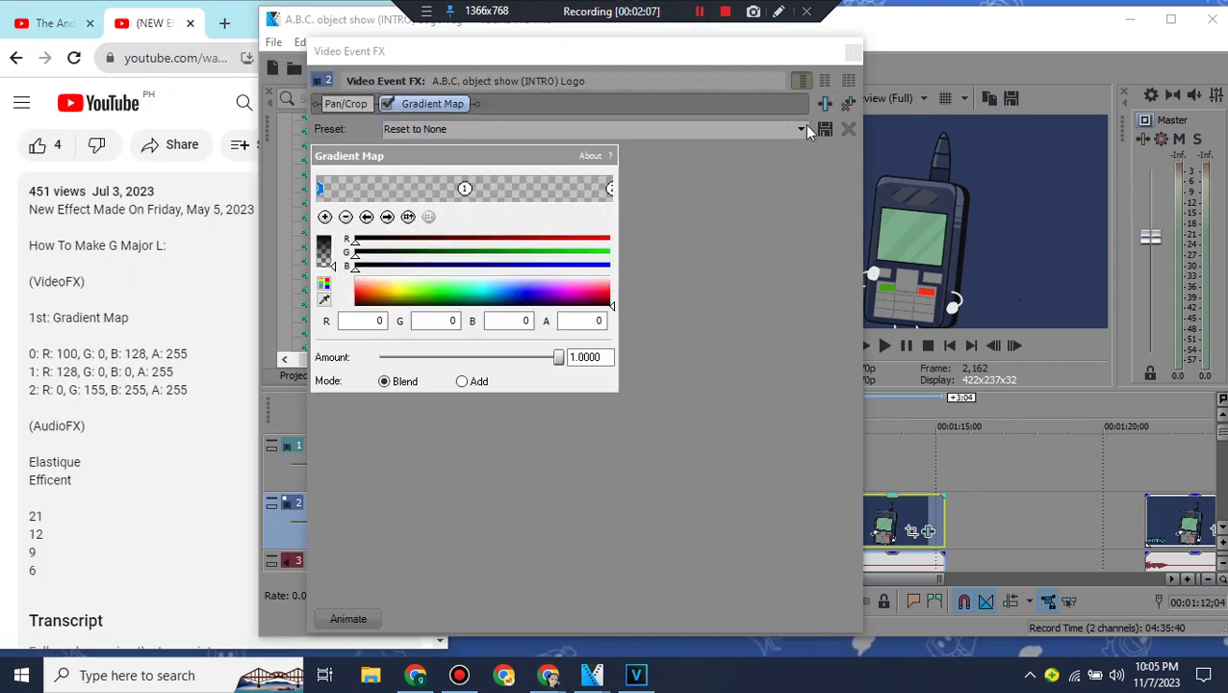
{"action": "left_click", "coordinate": [803, 129]}
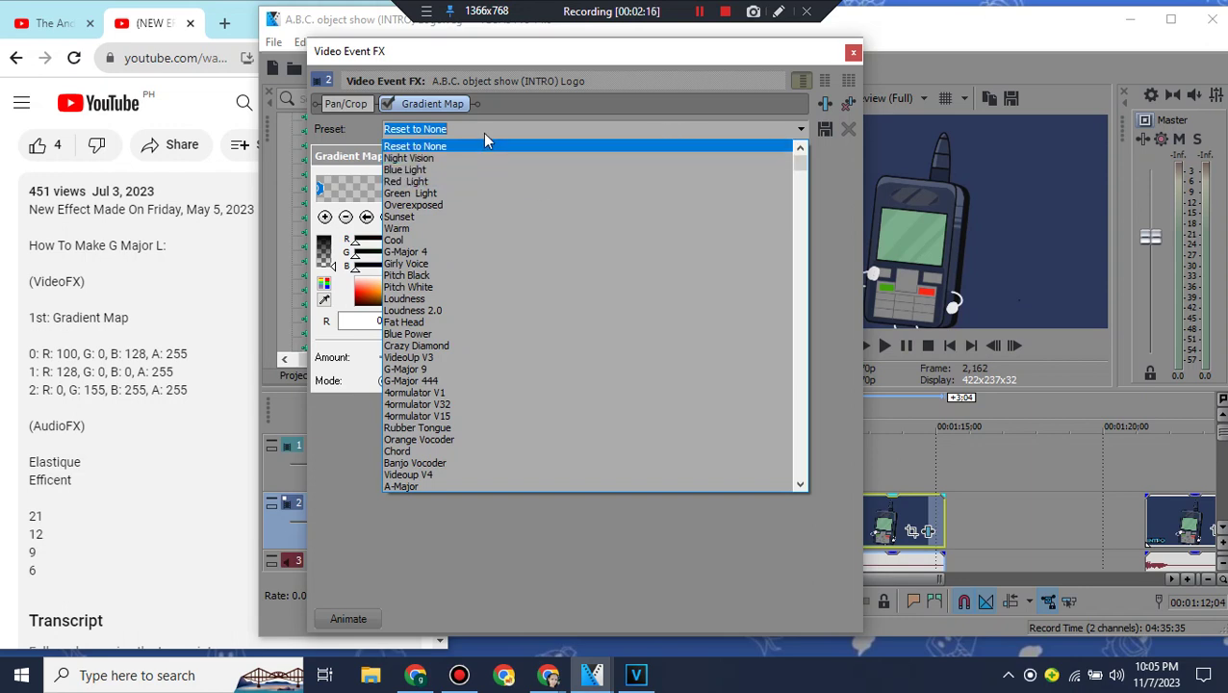
{"action": "left_click", "coordinate": [440, 251]}
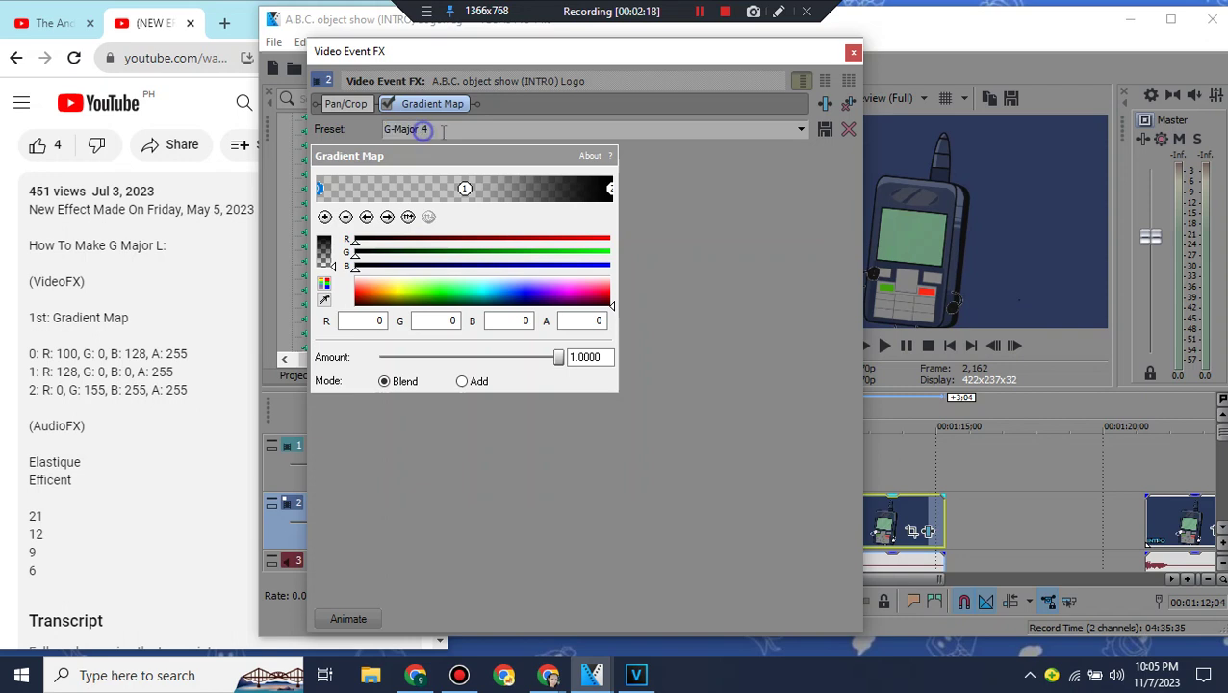
{"action": "left_click", "coordinate": [795, 129]}
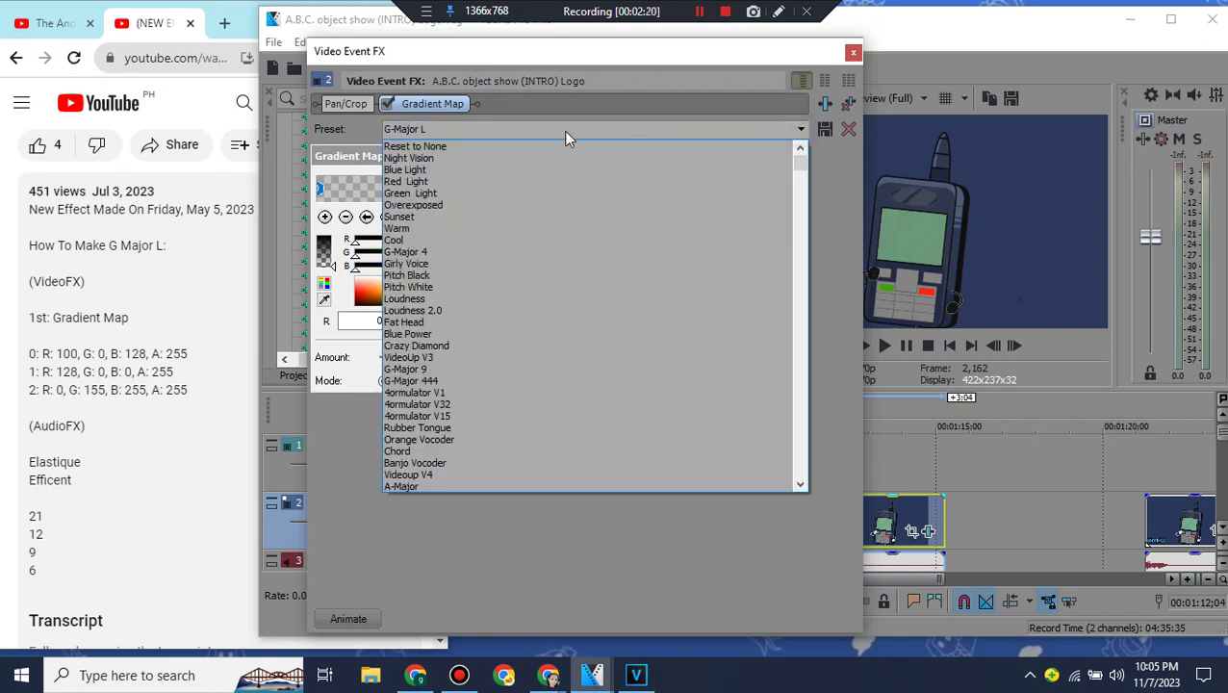
{"action": "left_click", "coordinate": [654, 147]}
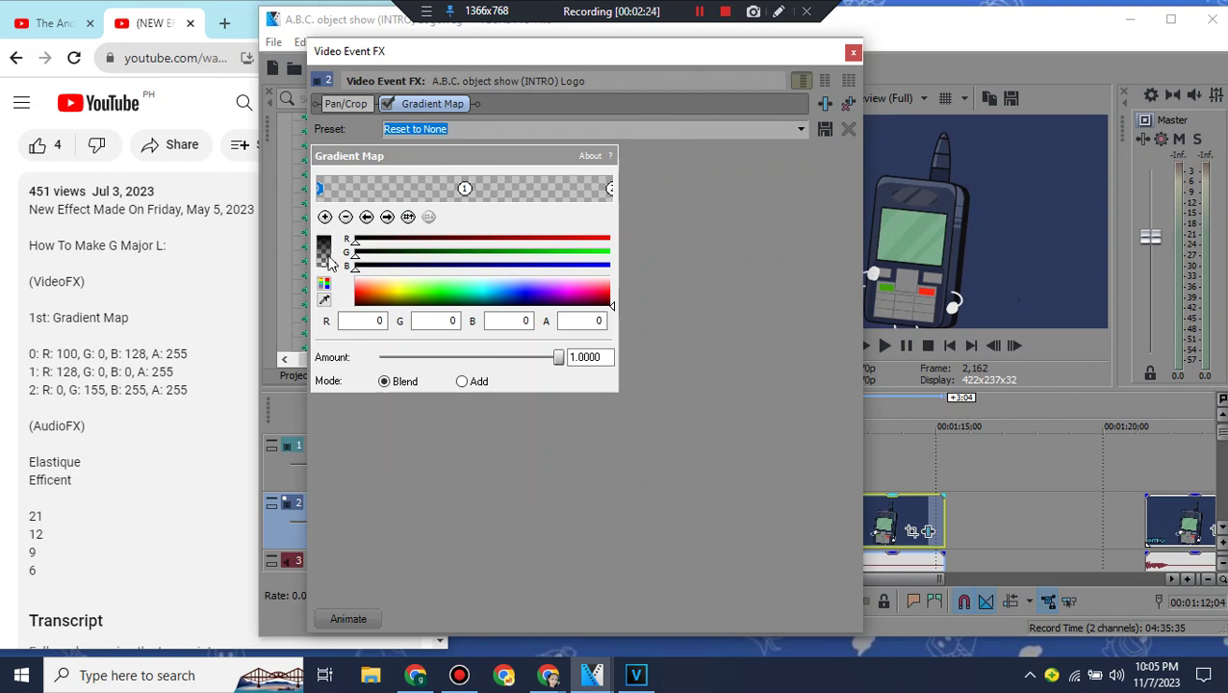
Step: Set point 0 of the new clip's Gradient Map to R 100, G 0, B 128, A 255
{"action": "left_click", "coordinate": [380, 320]}
{"action": "type", "text": "100"}
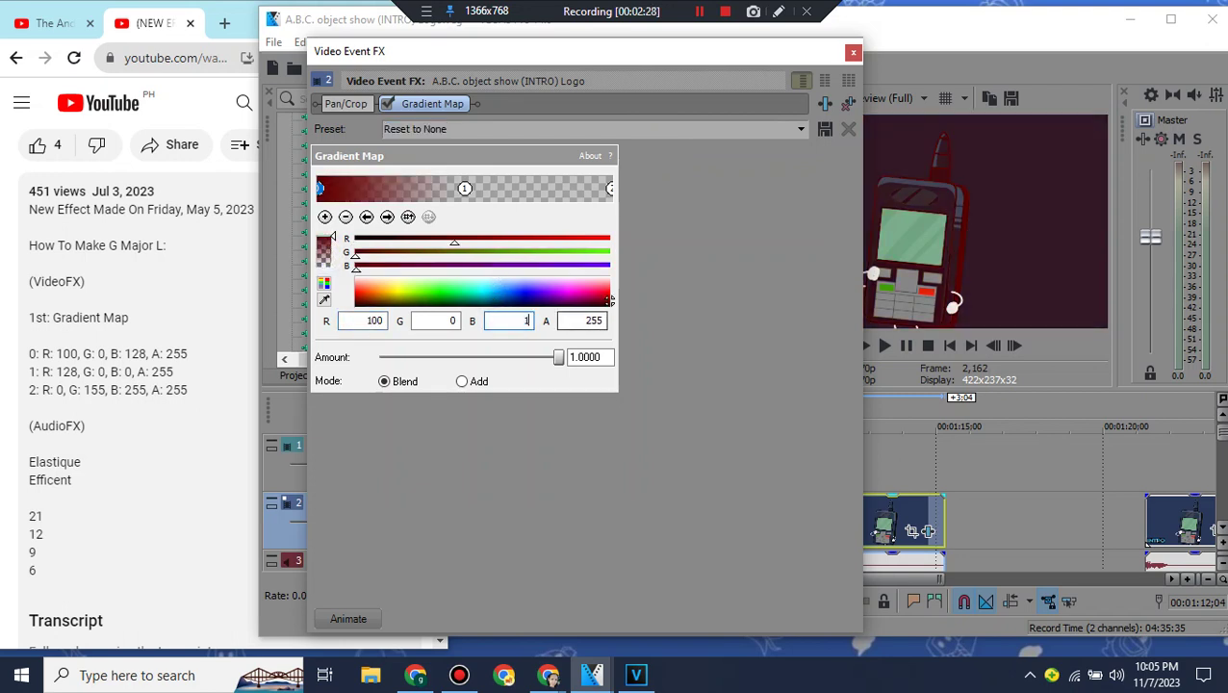
{"action": "type", "text": "128"}
{"action": "key", "text": "Return"}
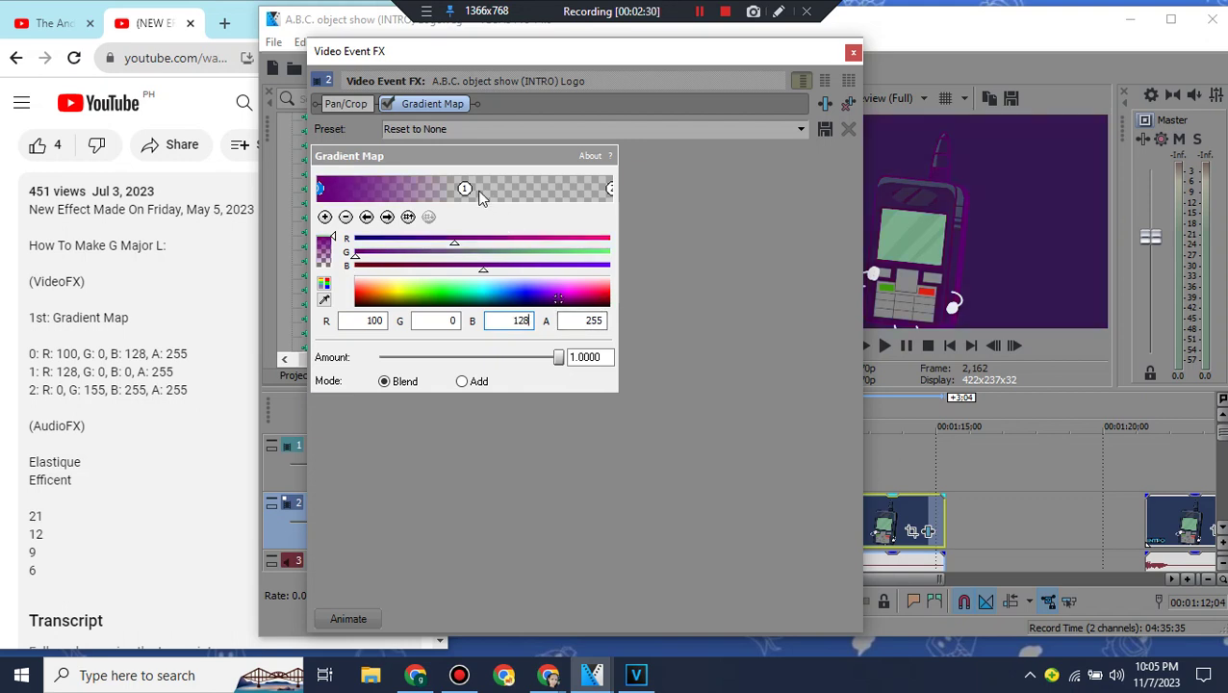
Step: Set point 1 of the Gradient Map to R 128, G 0, B 0, A 255
{"action": "left_click", "coordinate": [465, 189]}
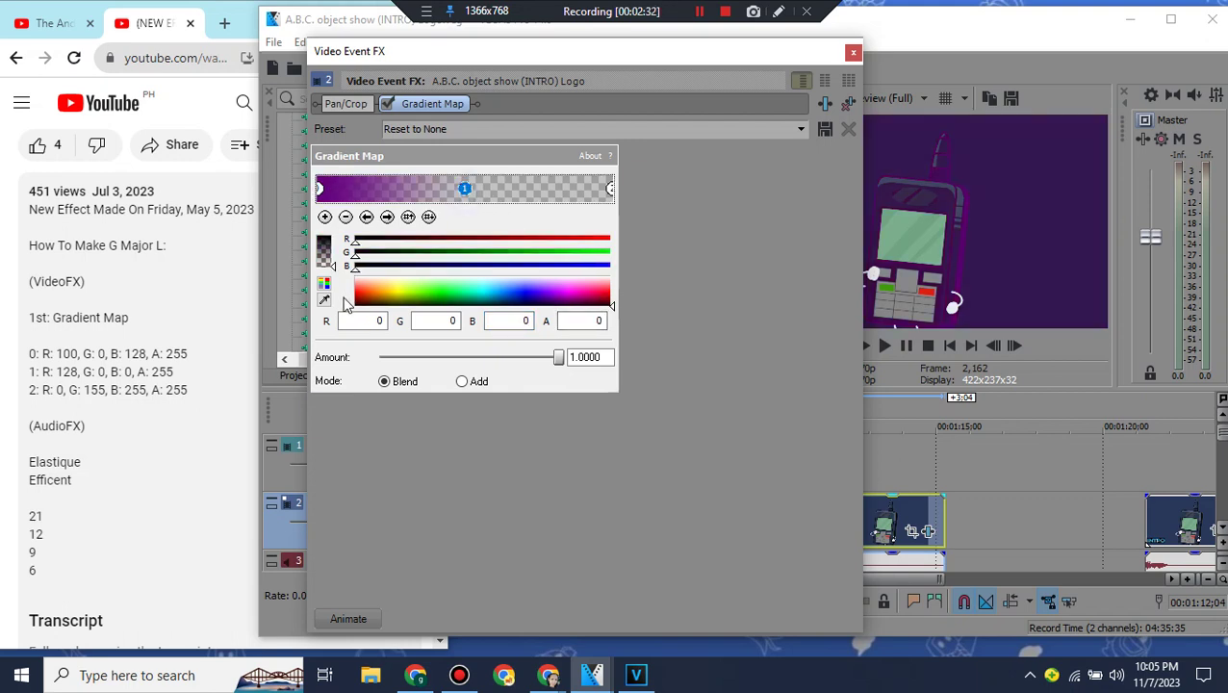
{"action": "type", "text": "128"}
{"action": "left_click_drag", "start_coordinate": [324, 258], "coordinate": [327, 233]}
Step: Set point 2 of the Gradient Map to R 0, G 155, B 255, A 255 and close the effect settings
{"action": "left_click", "coordinate": [608, 189]}
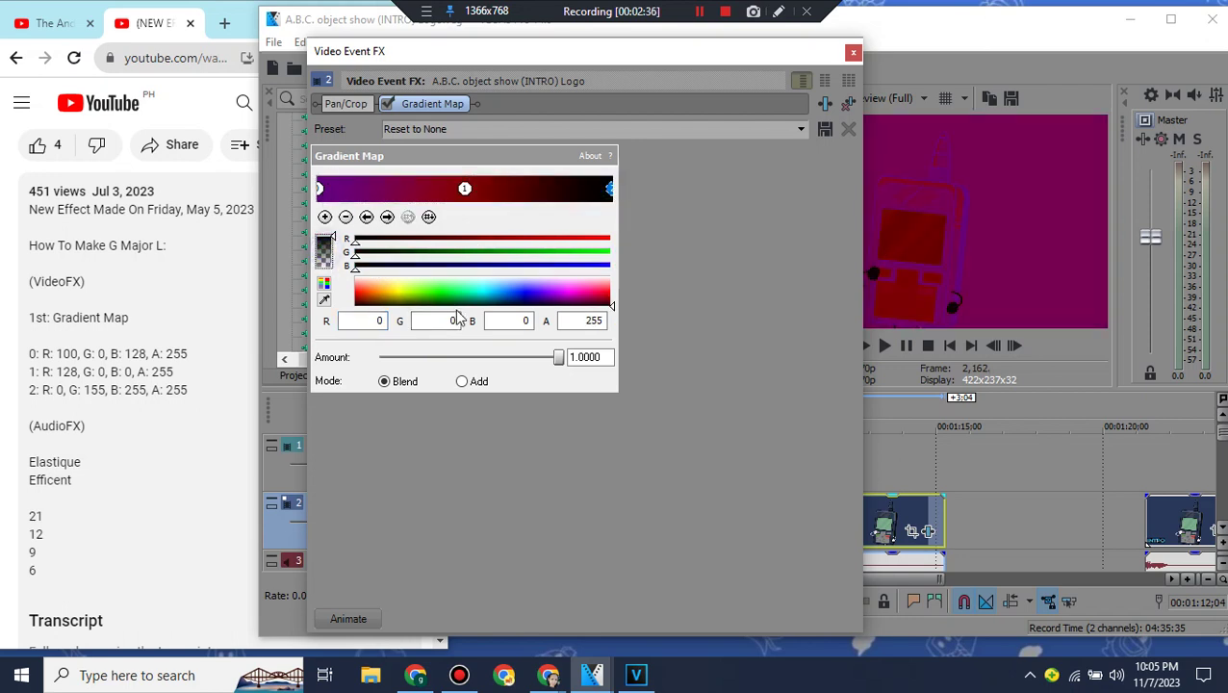
{"action": "type", "text": "1"}
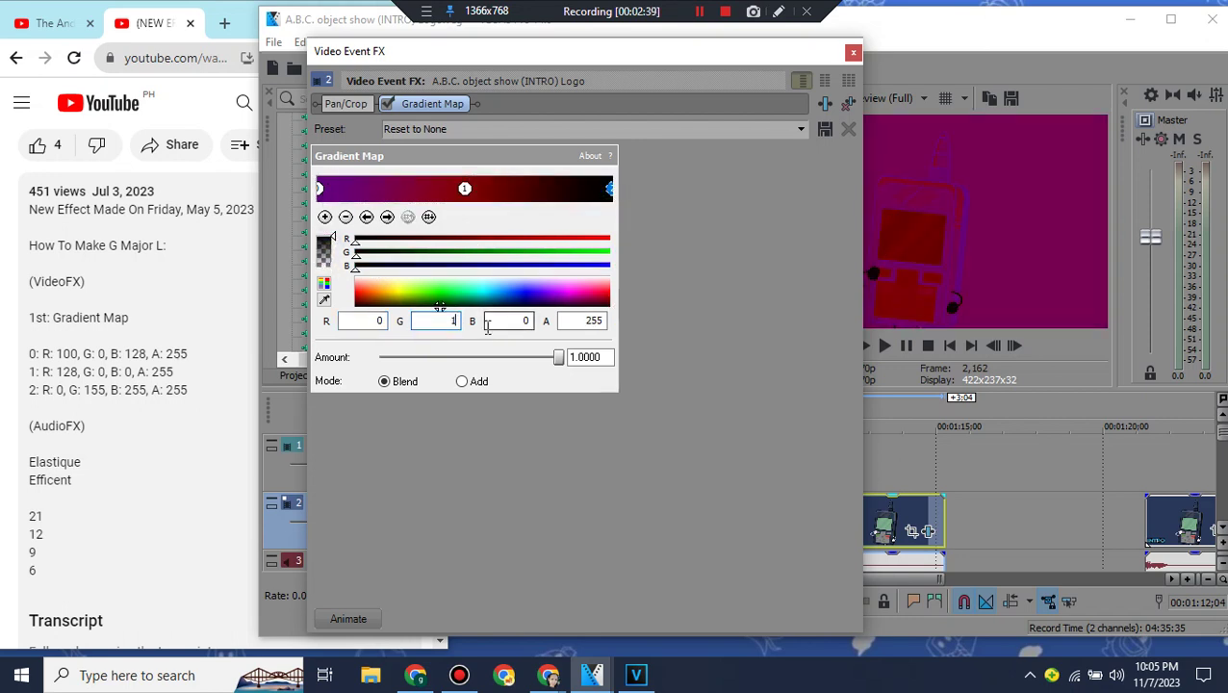
{"action": "type", "text": "55"}
{"action": "key", "text": "Return"}
{"action": "left_click", "coordinate": [488, 320]}
{"action": "type", "text": "255"}
{"action": "key", "text": "Return"}
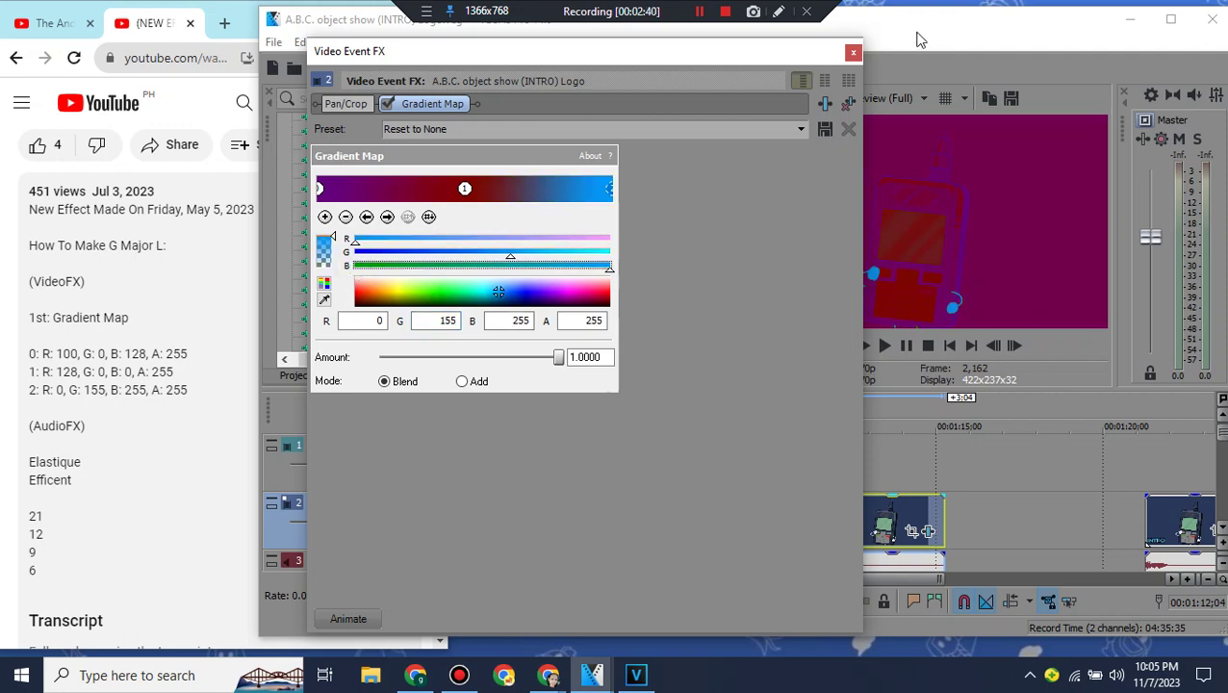
{"action": "left_click", "coordinate": [852, 55]}
Step: Copy the new logo clip's audio from track 3 to track 4 at 00:01:12;04 and delete the extra video track
{"action": "scroll", "coordinate": [900, 481], "scroll_direction": "down", "scroll_amount": 2}
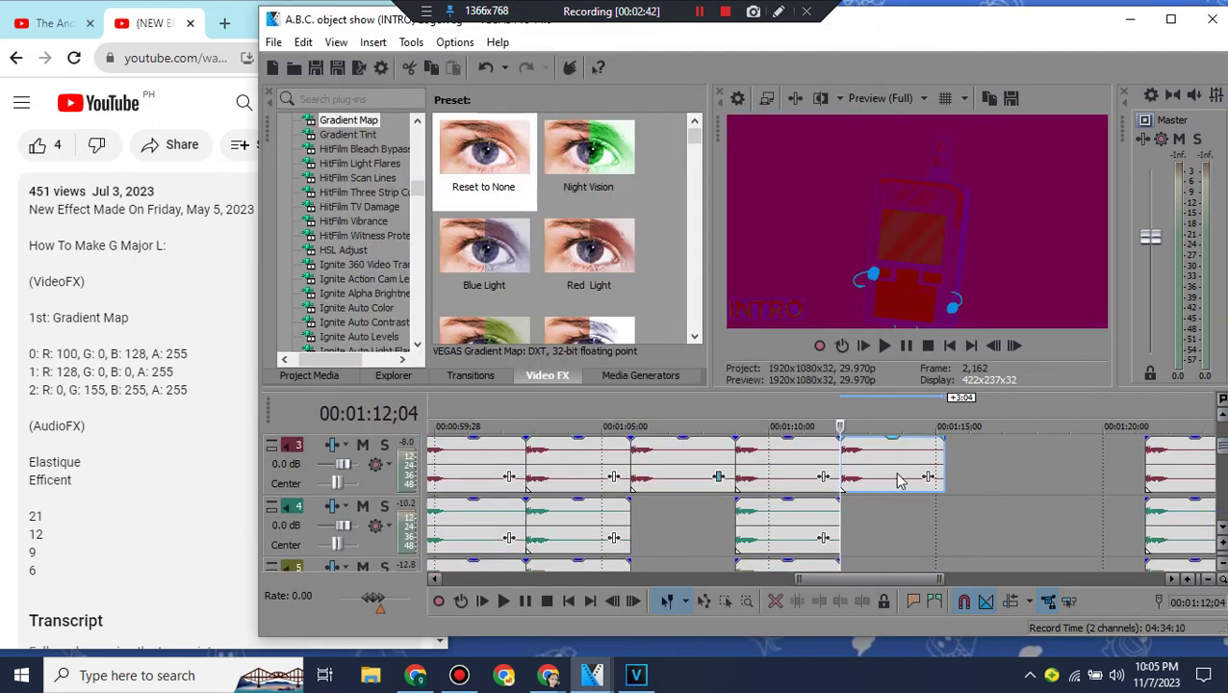
{"action": "right_click", "coordinate": [900, 481]}
{"action": "left_click", "coordinate": [919, 255]}
{"action": "right_click", "coordinate": [885, 513]}
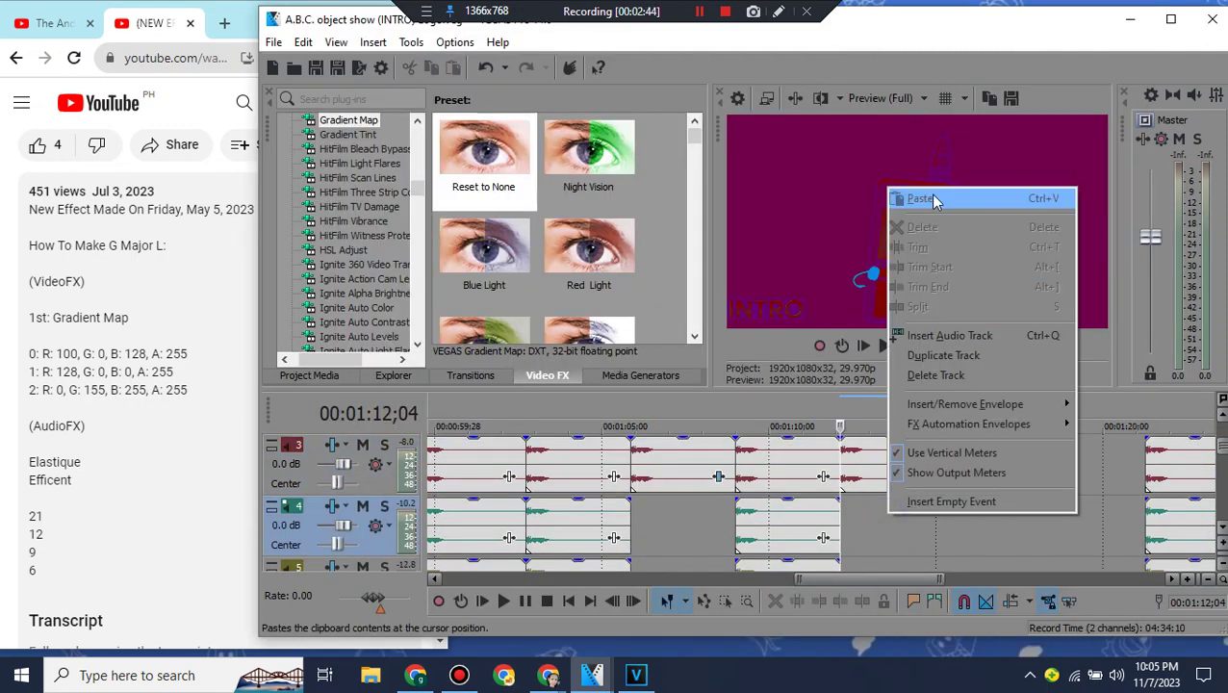
{"action": "right_click", "coordinate": [864, 476]}
{"action": "left_click", "coordinate": [897, 242]}
{"action": "right_click", "coordinate": [884, 536]}
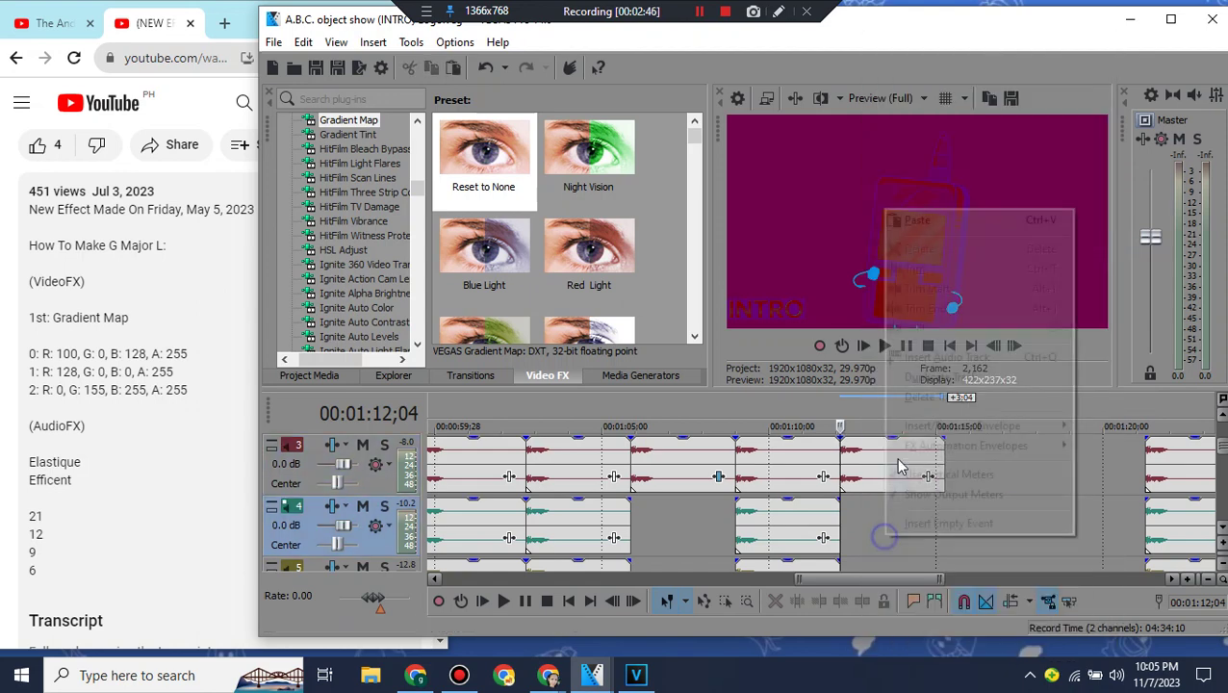
{"action": "left_click", "coordinate": [927, 221]}
{"action": "right_click", "coordinate": [816, 539]}
{"action": "left_click", "coordinate": [845, 402]}
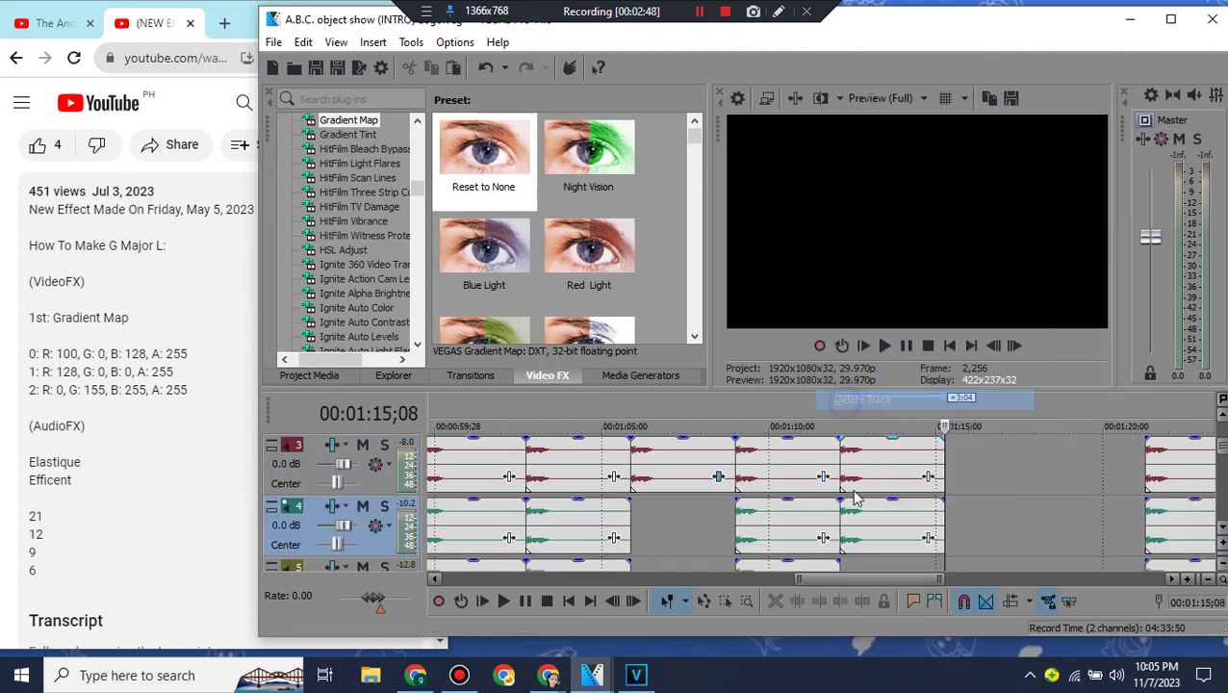
Step: Set the track 3 audio clip at 00:01:12;04 to the élastique time stretch method with Efficient stretch attributes
{"action": "left_click", "coordinate": [841, 510]}
{"action": "right_click", "coordinate": [872, 455]}
{"action": "left_click", "coordinate": [904, 647]}
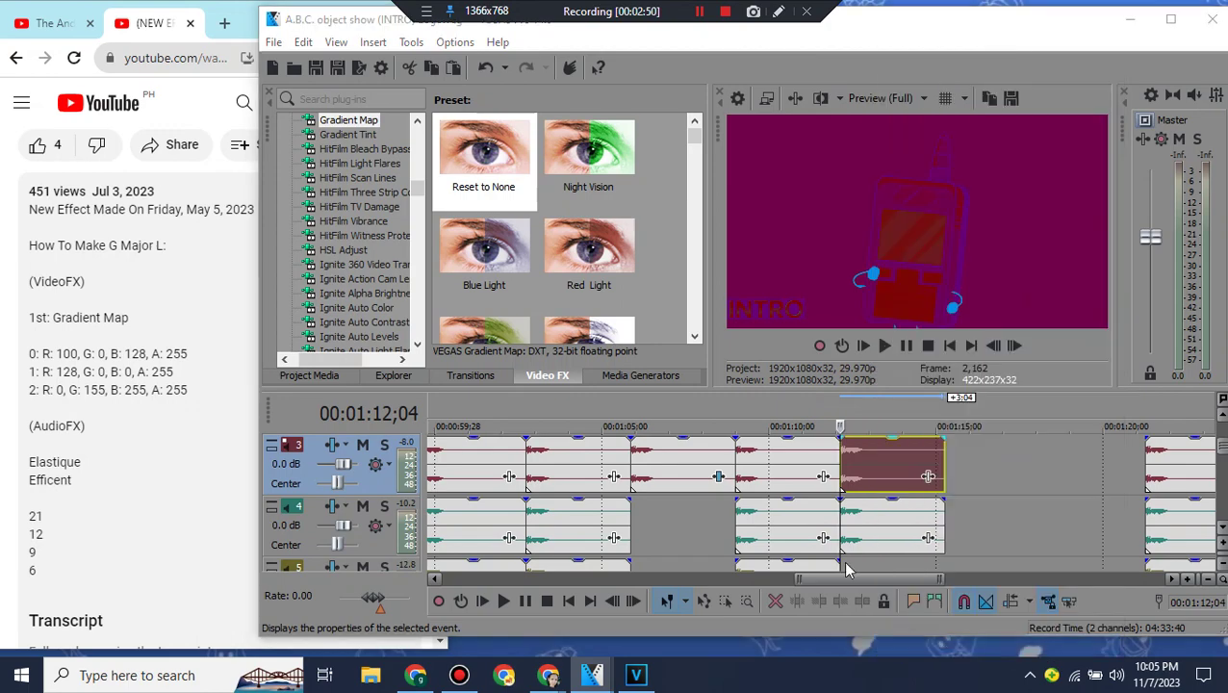
{"action": "left_click", "coordinate": [794, 286]}
{"action": "left_click", "coordinate": [781, 306]}
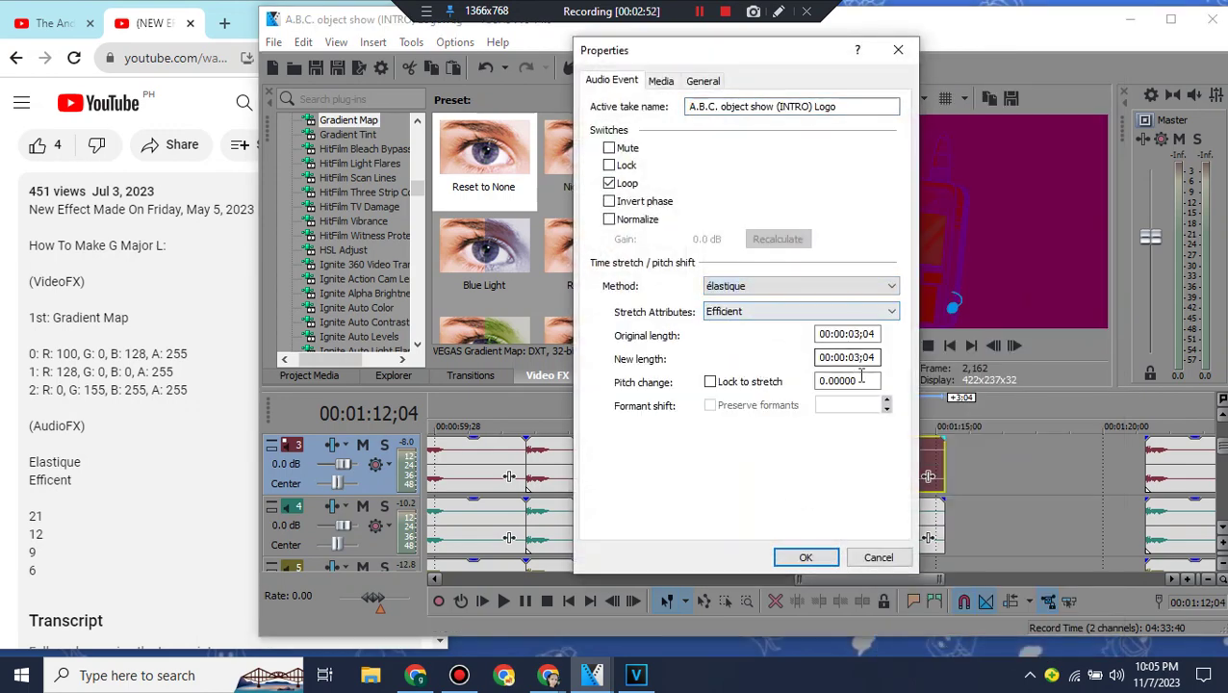
{"action": "left_click", "coordinate": [821, 563]}
Step: Set the copied audio clip on track 4 to élastique, Efficient, with a pitch change of 12
{"action": "right_click", "coordinate": [883, 534]}
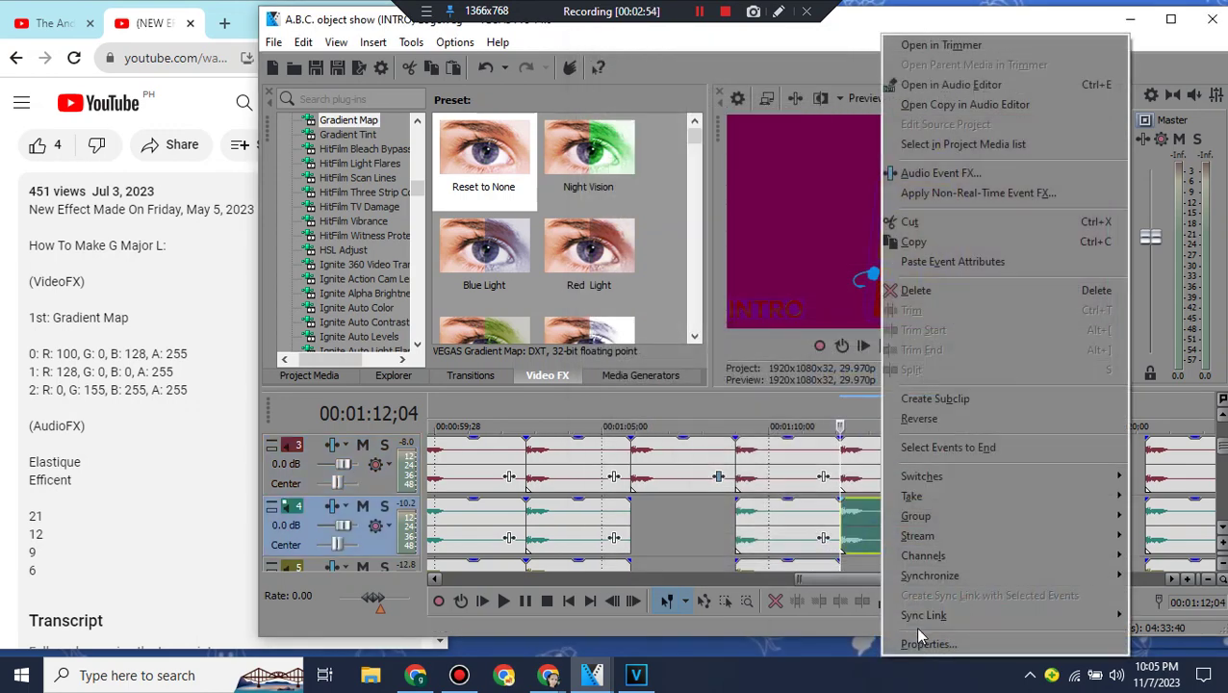
{"action": "left_click", "coordinate": [921, 643]}
{"action": "left_click", "coordinate": [749, 299]}
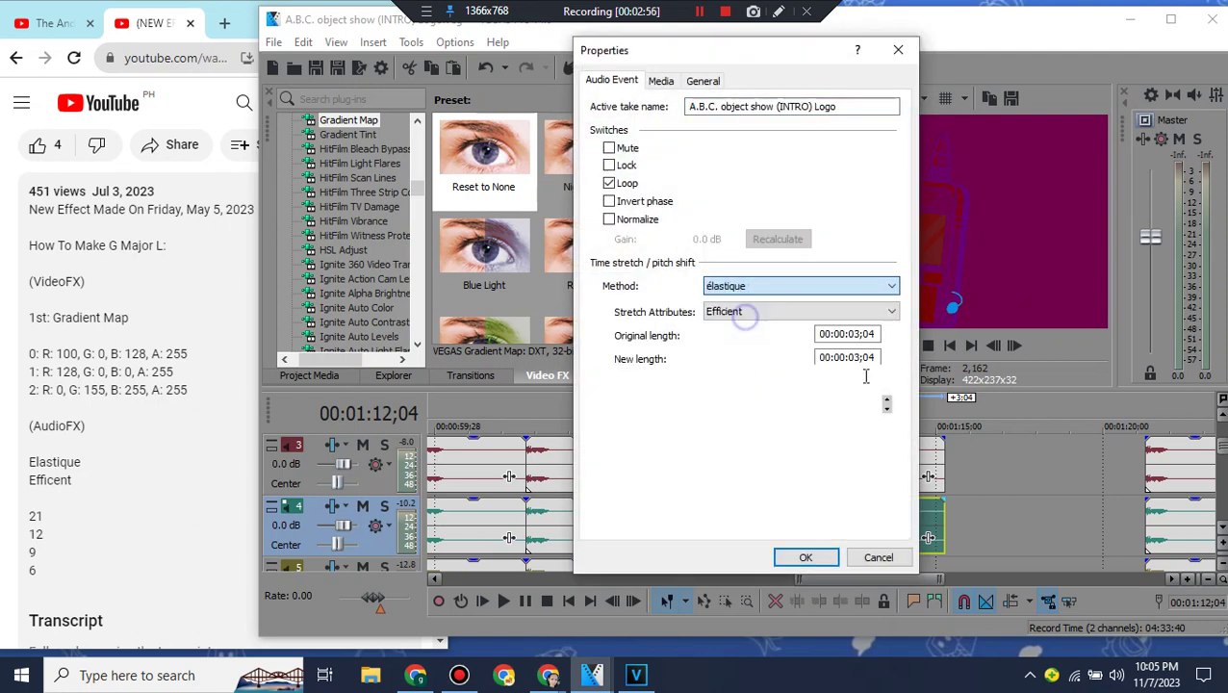
{"action": "left_click", "coordinate": [846, 381]}
{"action": "type", "text": "12"}
{"action": "left_click", "coordinate": [815, 564]}
Step: Copy the pitch-shifted audio clip from track 4 and paste it onto track 6 at 00:01:12;04
{"action": "left_click", "coordinate": [1220, 529]}
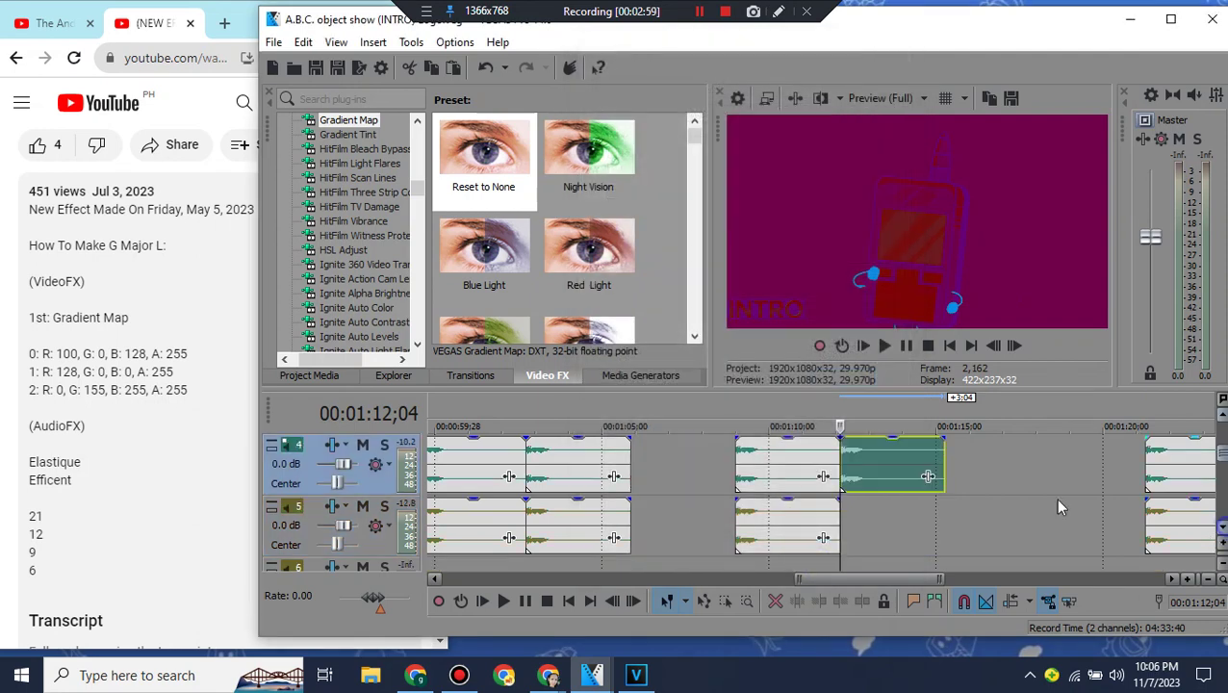
{"action": "right_click", "coordinate": [905, 454]}
{"action": "left_click", "coordinate": [941, 240]}
{"action": "right_click", "coordinate": [859, 560]}
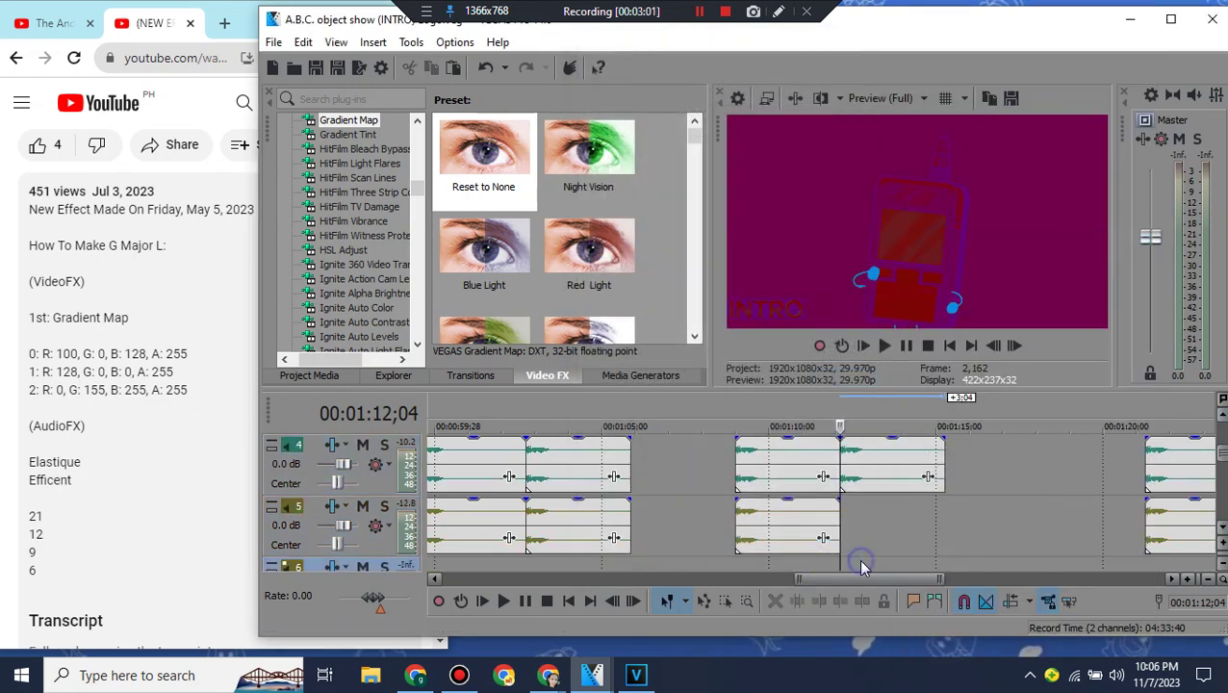
{"action": "left_click", "coordinate": [878, 243]}
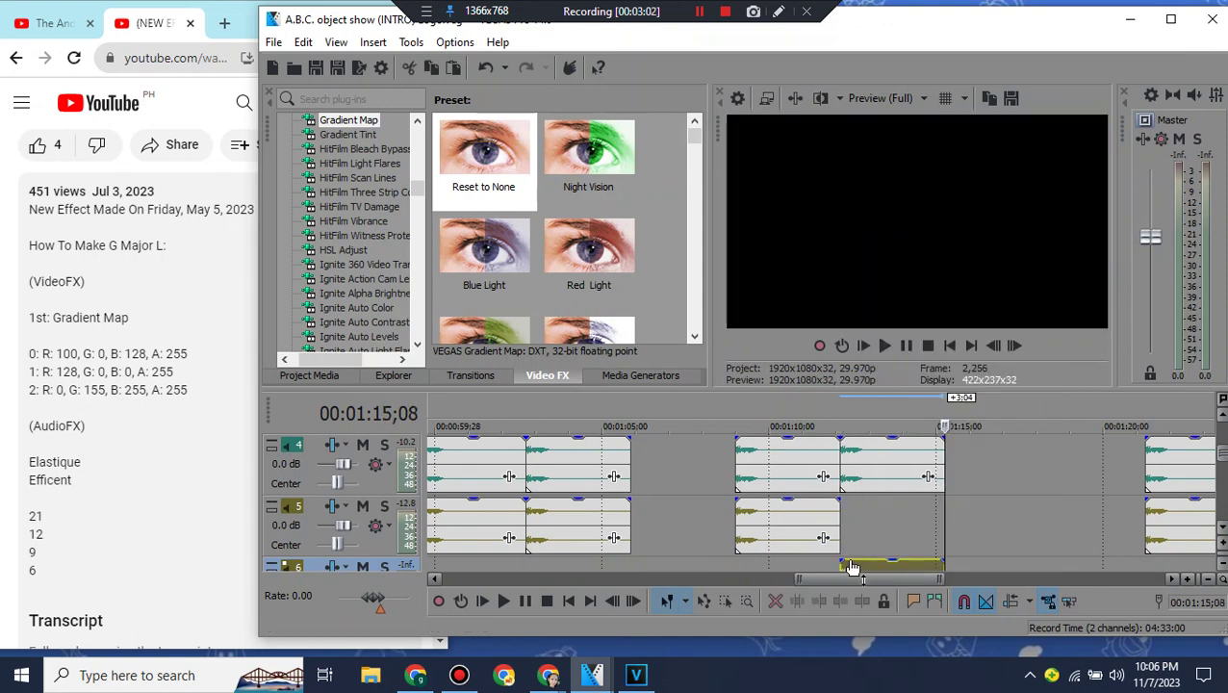
Step: Set the pitch change of the pasted audio clip on track 6 to 6
{"action": "left_click", "coordinate": [853, 568]}
{"action": "scroll", "coordinate": [1214, 524], "scroll_direction": "down", "scroll_amount": 1}
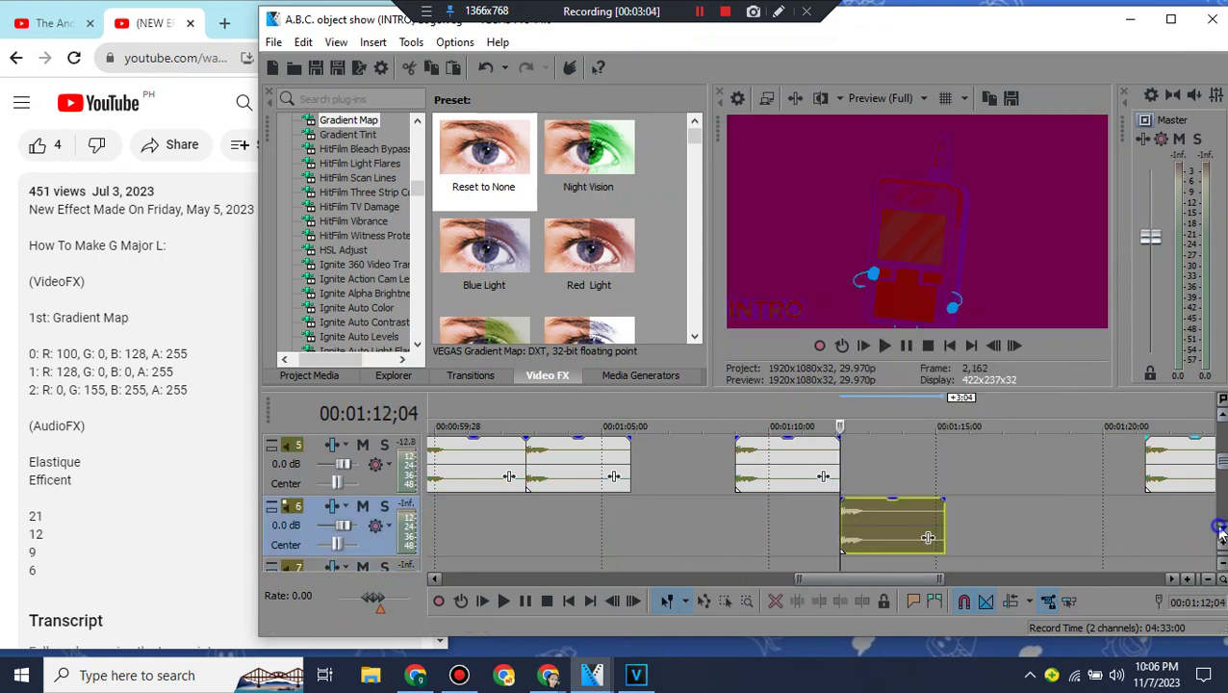
{"action": "right_click", "coordinate": [856, 546]}
{"action": "left_click", "coordinate": [905, 645]}
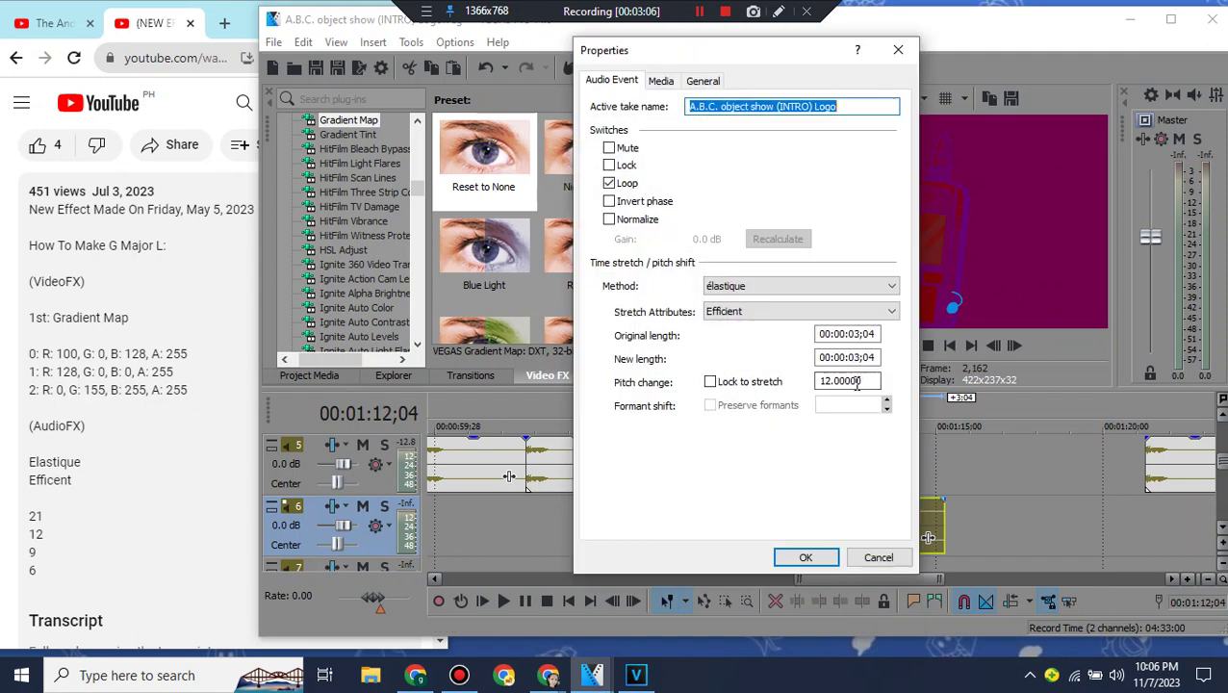
{"action": "double_click", "coordinate": [856, 382]}
{"action": "type", "text": "6"}
{"action": "left_click", "coordinate": [814, 557]}
Step: Paste the copied audio onto track 5 at 00:01:12;04, set its pitch change to 9 and preview the layered result
{"action": "right_click", "coordinate": [872, 476]}
{"action": "left_click", "coordinate": [929, 164]}
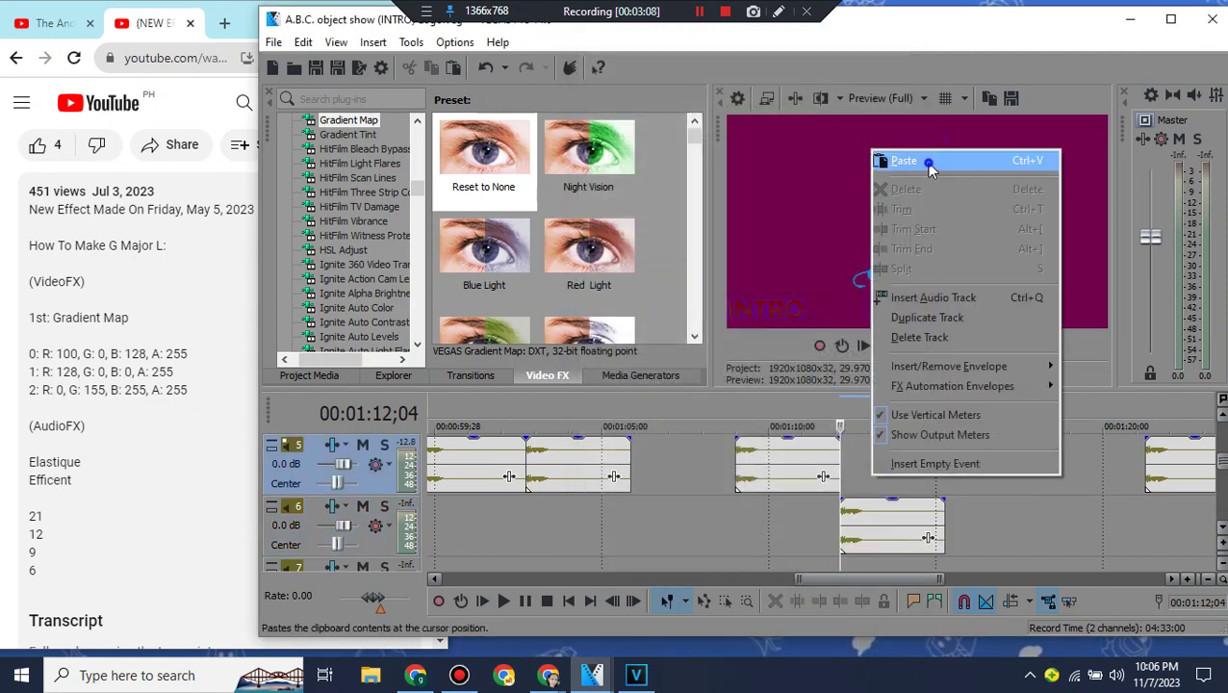
{"action": "left_click", "coordinate": [929, 168]}
{"action": "right_click", "coordinate": [852, 466]}
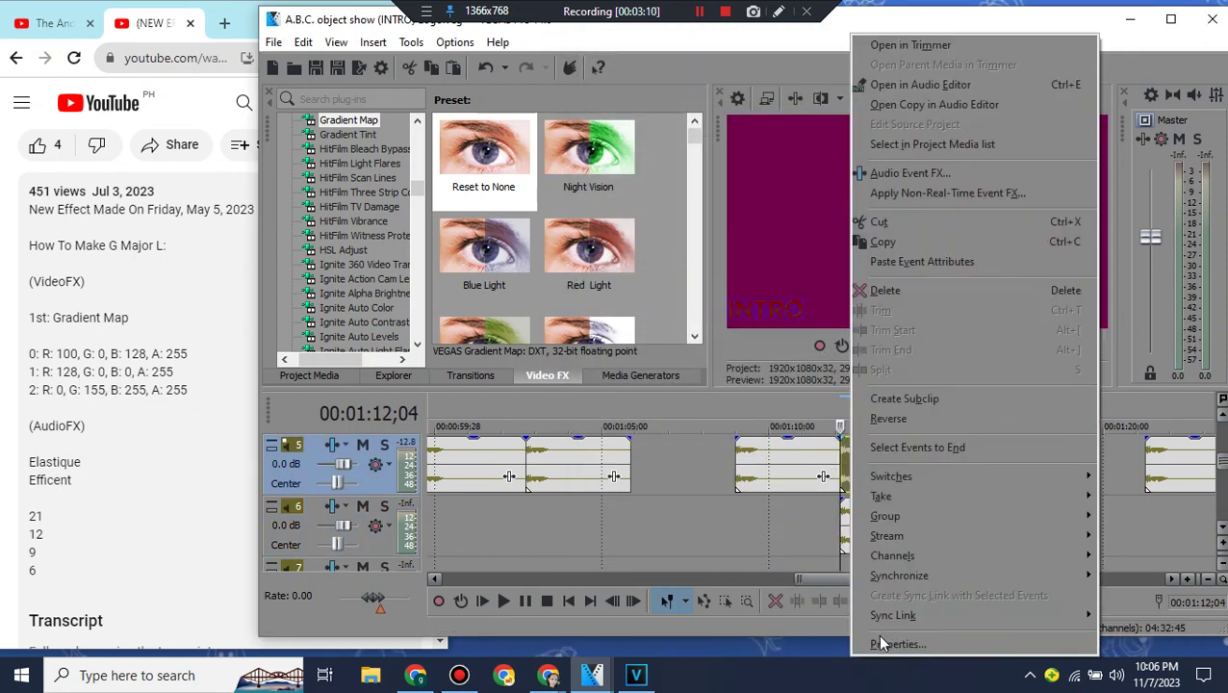
{"action": "left_click", "coordinate": [881, 643]}
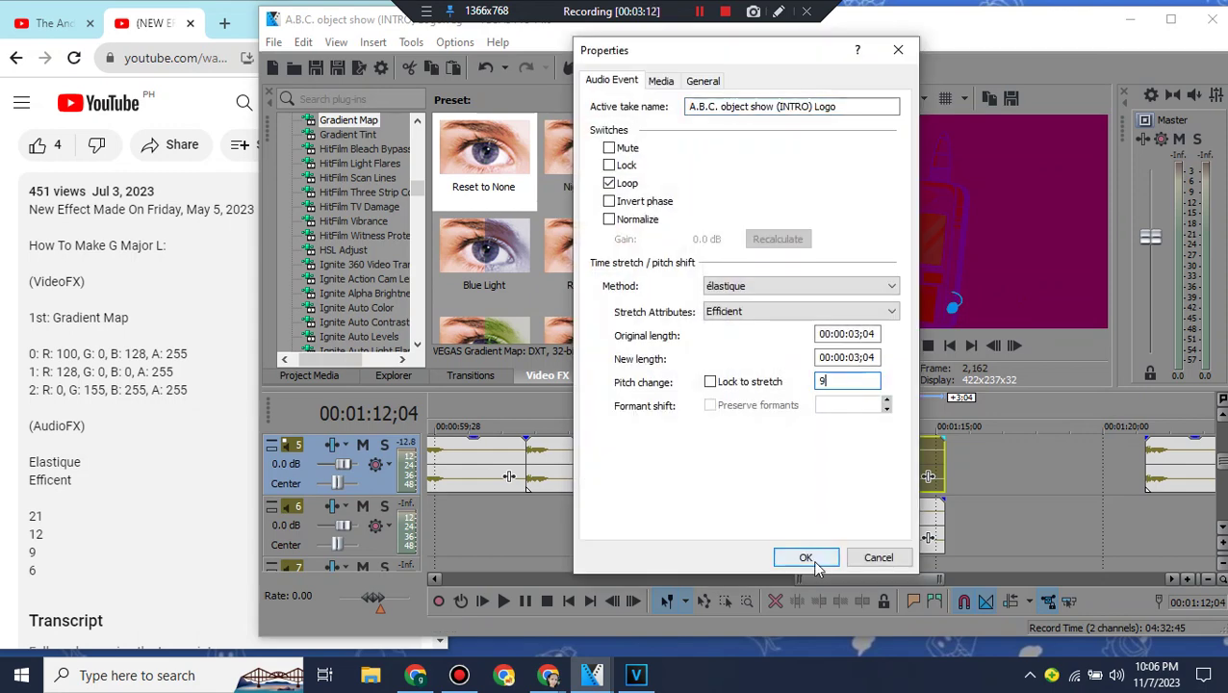
{"action": "left_click", "coordinate": [815, 563]}
{"action": "left_click", "coordinate": [886, 347]}
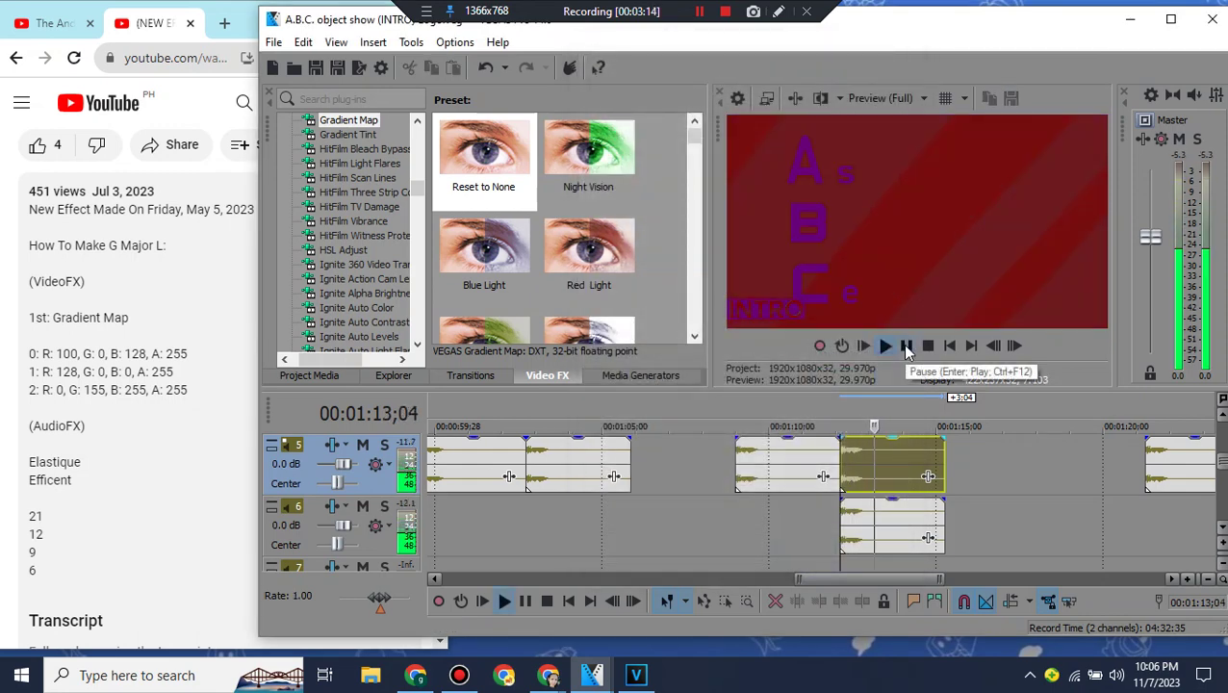
Step: Shift the remaining logo clips on track 2 later in the timeline, placing them end to end to free space after 00:01:15;08
{"action": "left_click_drag", "start_coordinate": [905, 571], "coordinate": [1022, 577]}
{"action": "scroll", "coordinate": [1045, 535], "scroll_direction": "up", "scroll_amount": 4}
{"action": "left_click", "coordinate": [1008, 524]}
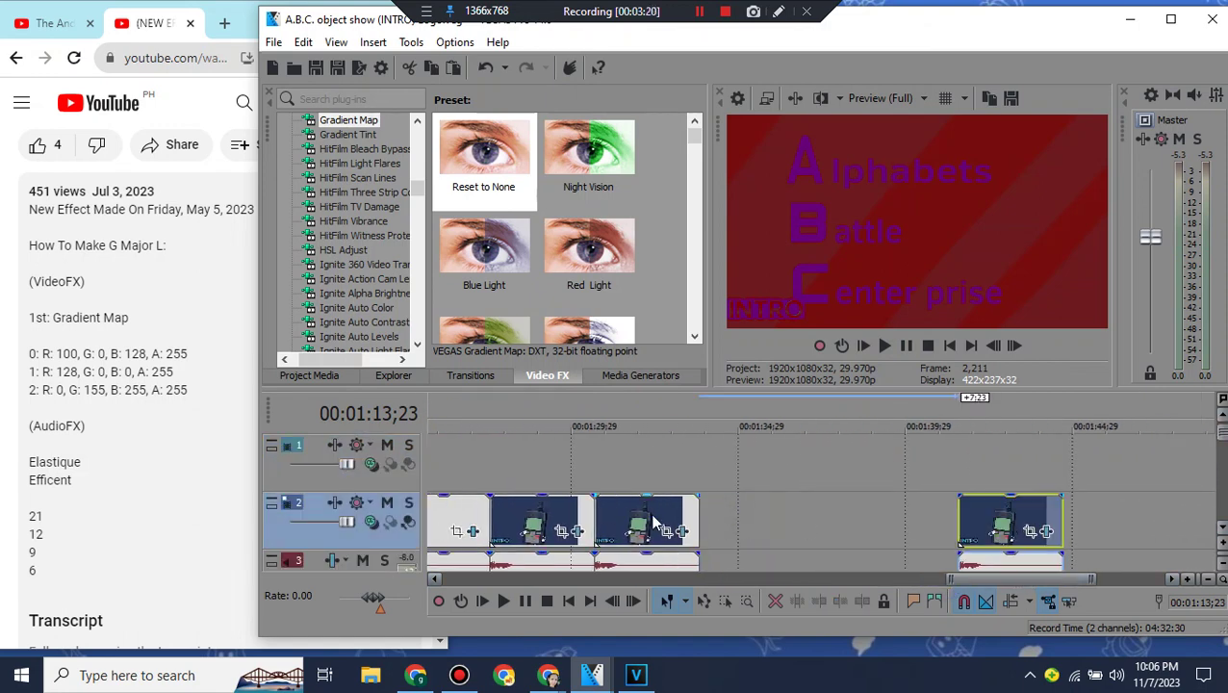
{"action": "left_click_drag", "start_coordinate": [653, 523], "coordinate": [884, 532]}
{"action": "left_click_drag", "start_coordinate": [549, 516], "coordinate": [815, 520]}
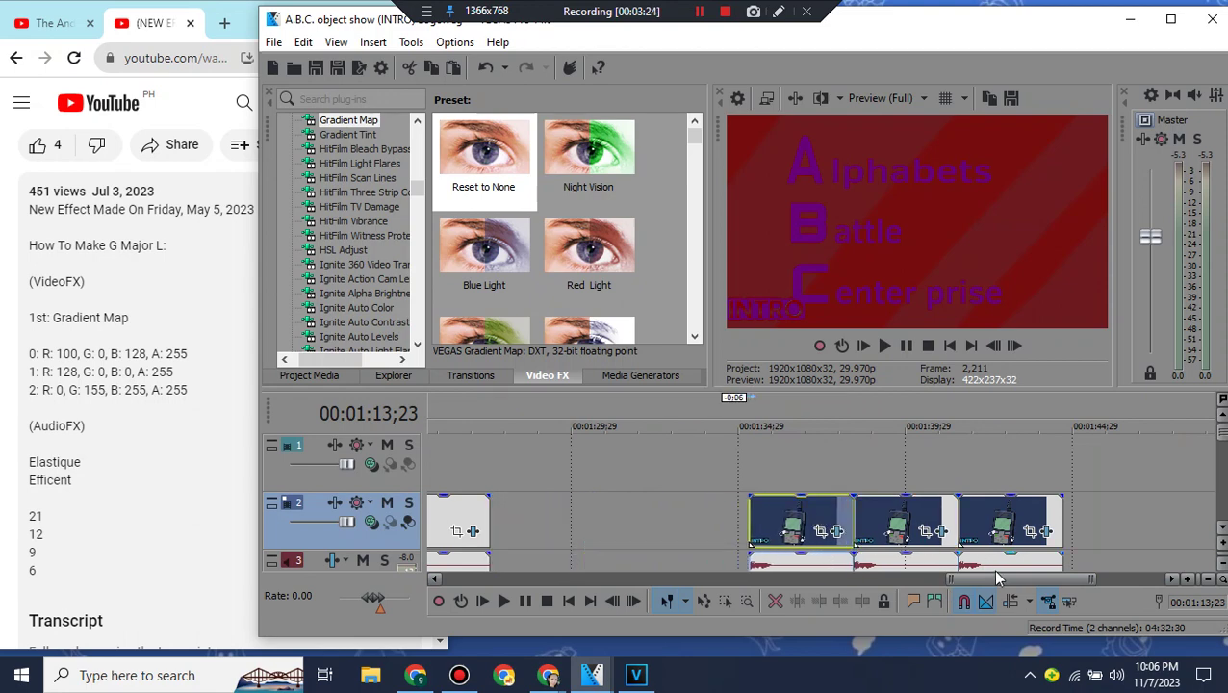
{"action": "left_click_drag", "start_coordinate": [997, 578], "coordinate": [947, 578]}
{"action": "left_click_drag", "start_coordinate": [686, 520], "coordinate": [948, 527]}
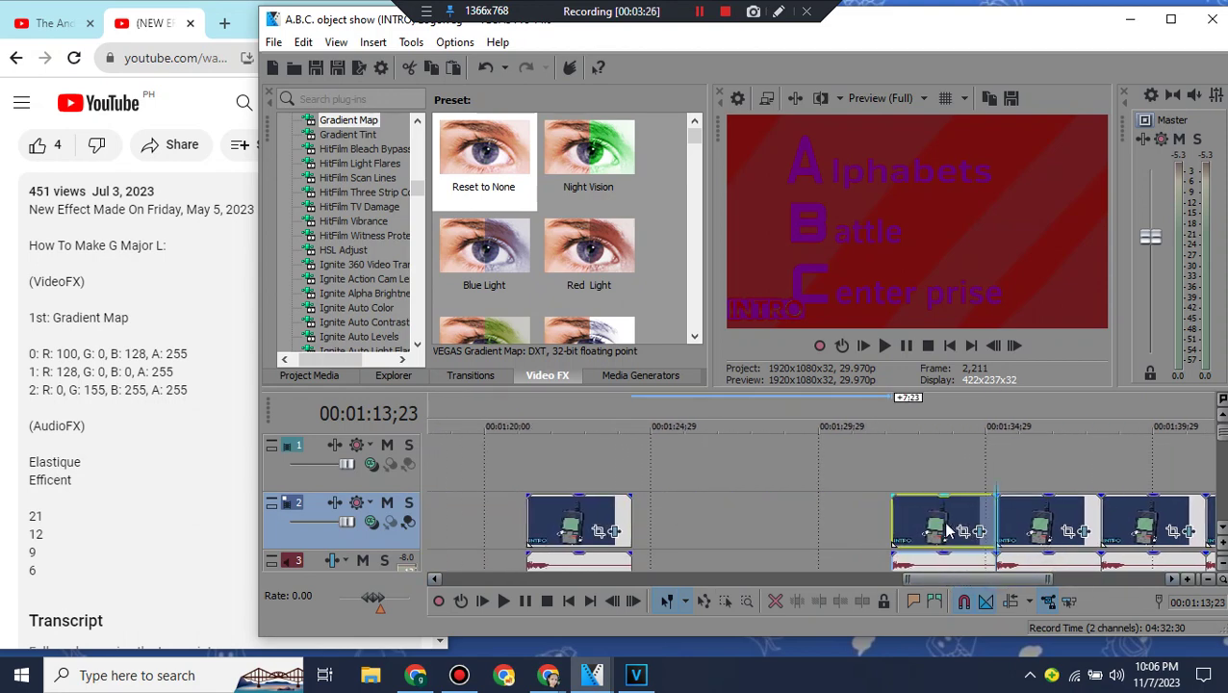
{"action": "left_click_drag", "start_coordinate": [594, 519], "coordinate": [847, 536]}
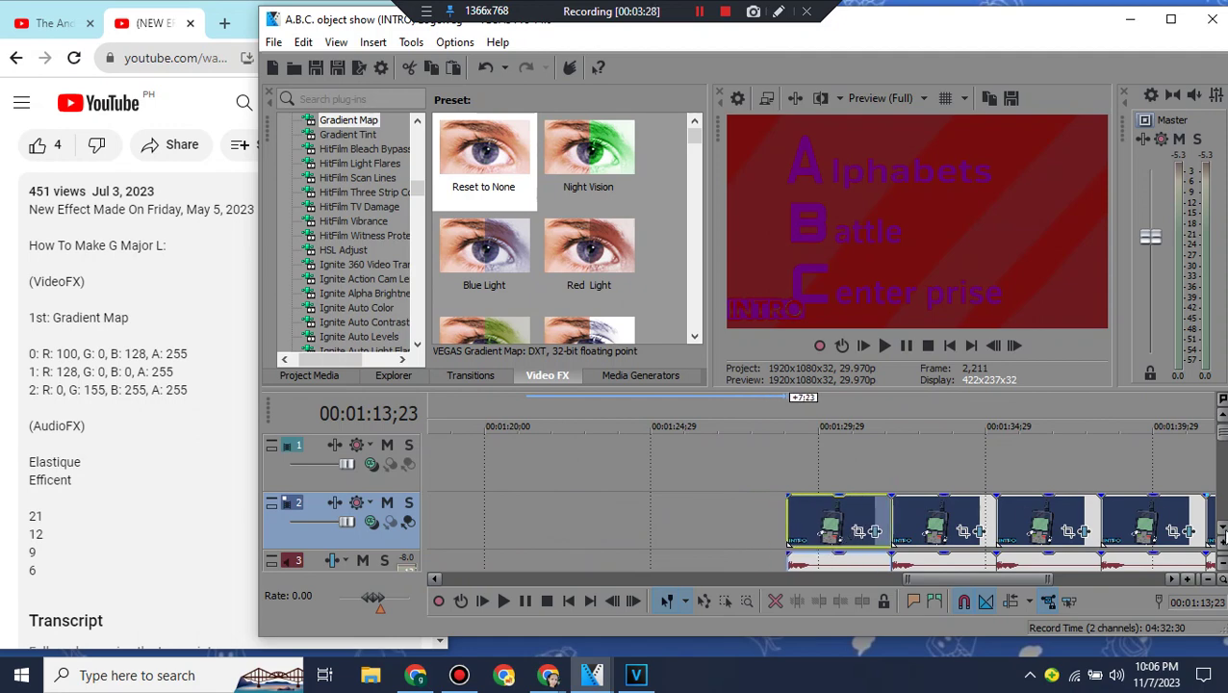
Step: Move the leftover audio clips on tracks 4 and 5 later to line up with the first shifted logo clip
{"action": "left_click", "coordinate": [1221, 528]}
{"action": "left_click", "coordinate": [1220, 528]}
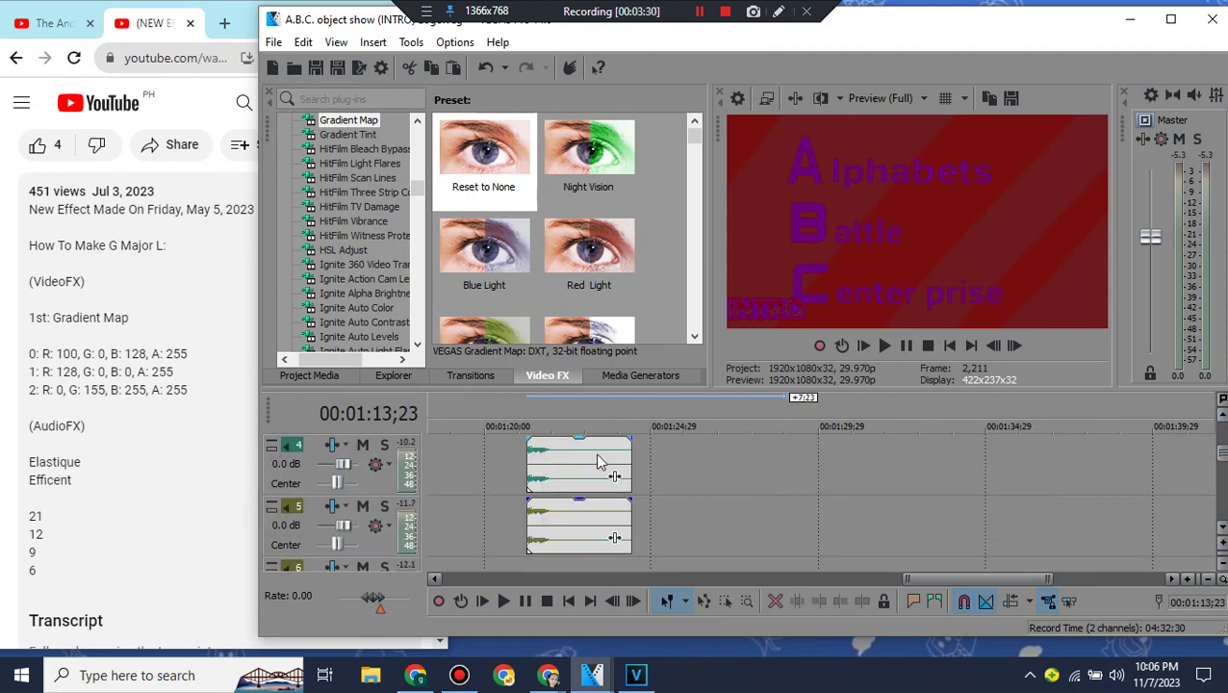
{"action": "left_click_drag", "start_coordinate": [596, 463], "coordinate": [839, 463]}
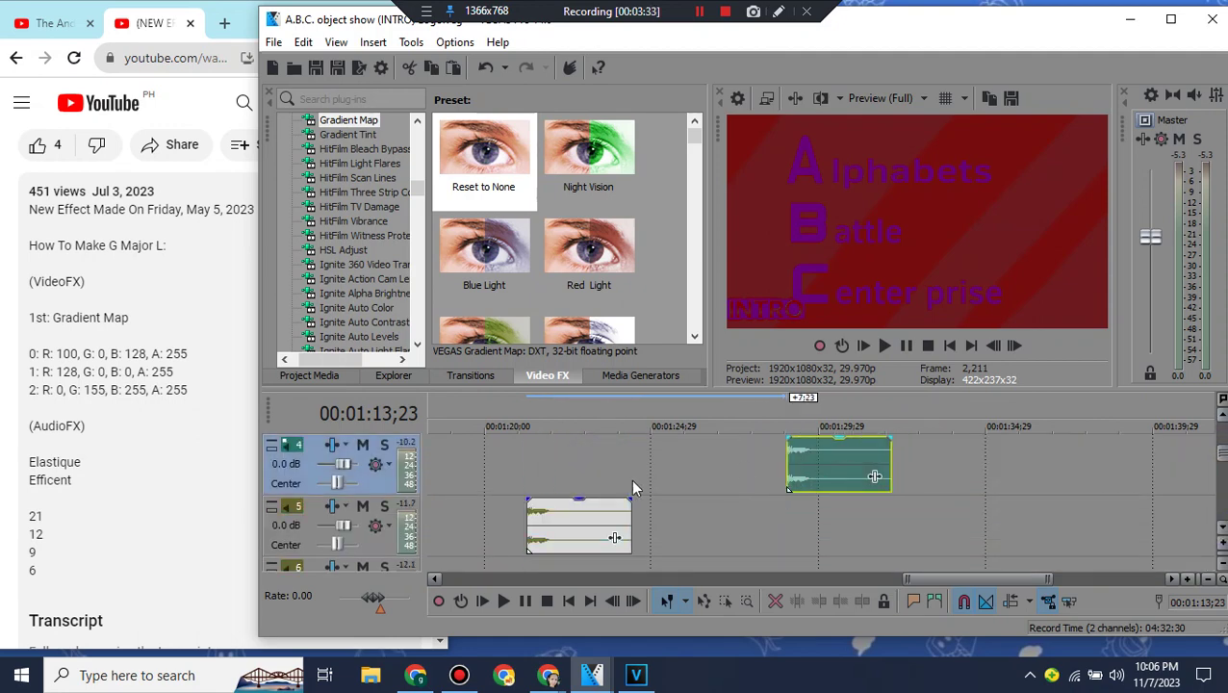
{"action": "left_click_drag", "start_coordinate": [578, 525], "coordinate": [839, 524]}
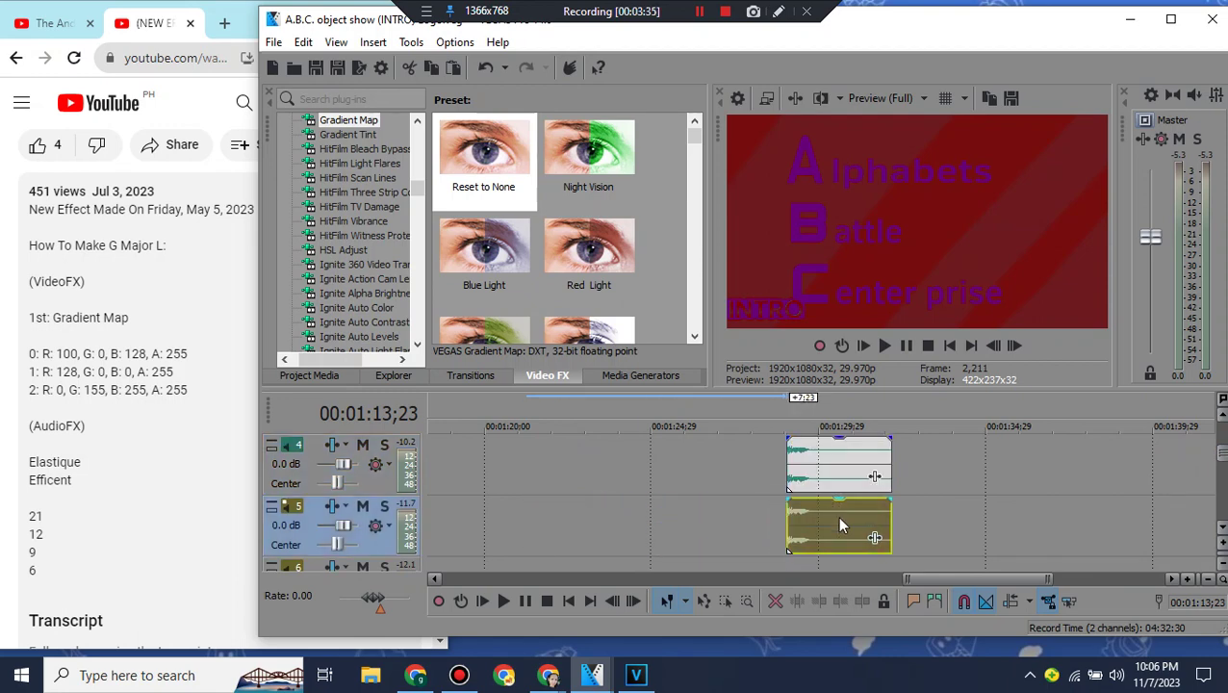
Step: Switch to the YouTube playlist, open the G Major M video and expand its description to read the effect instructions
{"action": "left_click_drag", "start_coordinate": [909, 578], "coordinate": [849, 579]}
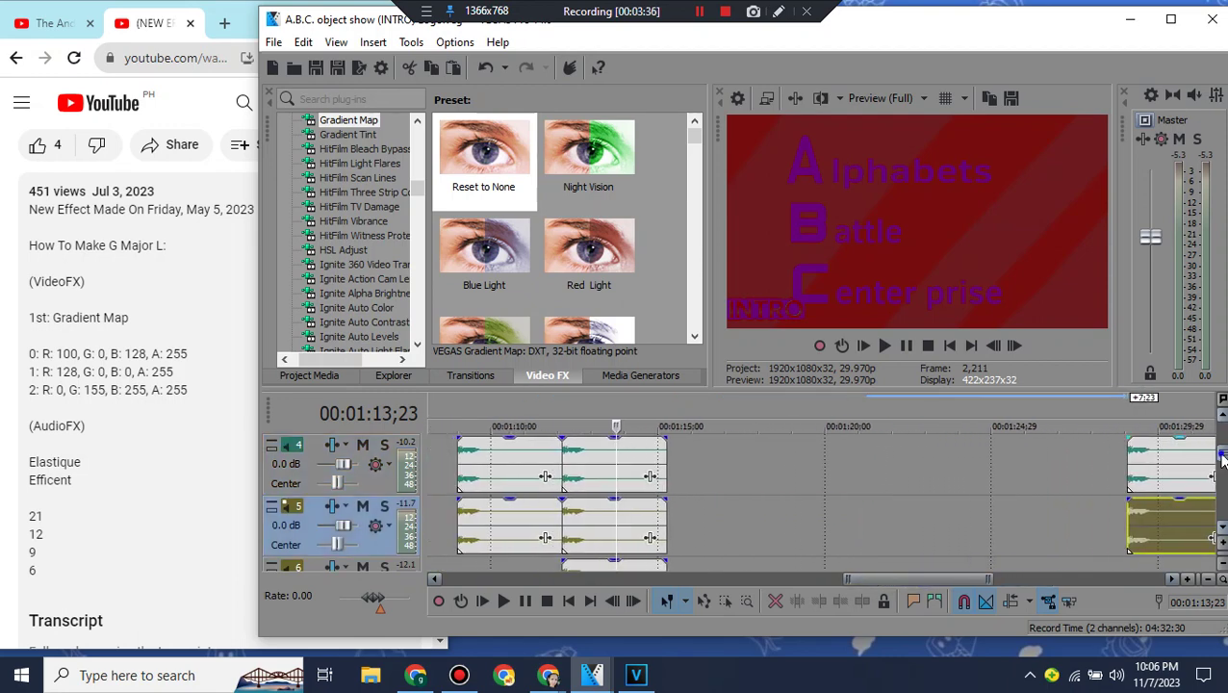
{"action": "left_click_drag", "start_coordinate": [1222, 460], "coordinate": [1221, 418]}
{"action": "left_click", "coordinate": [234, 269]}
{"action": "scroll", "coordinate": [234, 275], "scroll_direction": "up", "scroll_amount": 5}
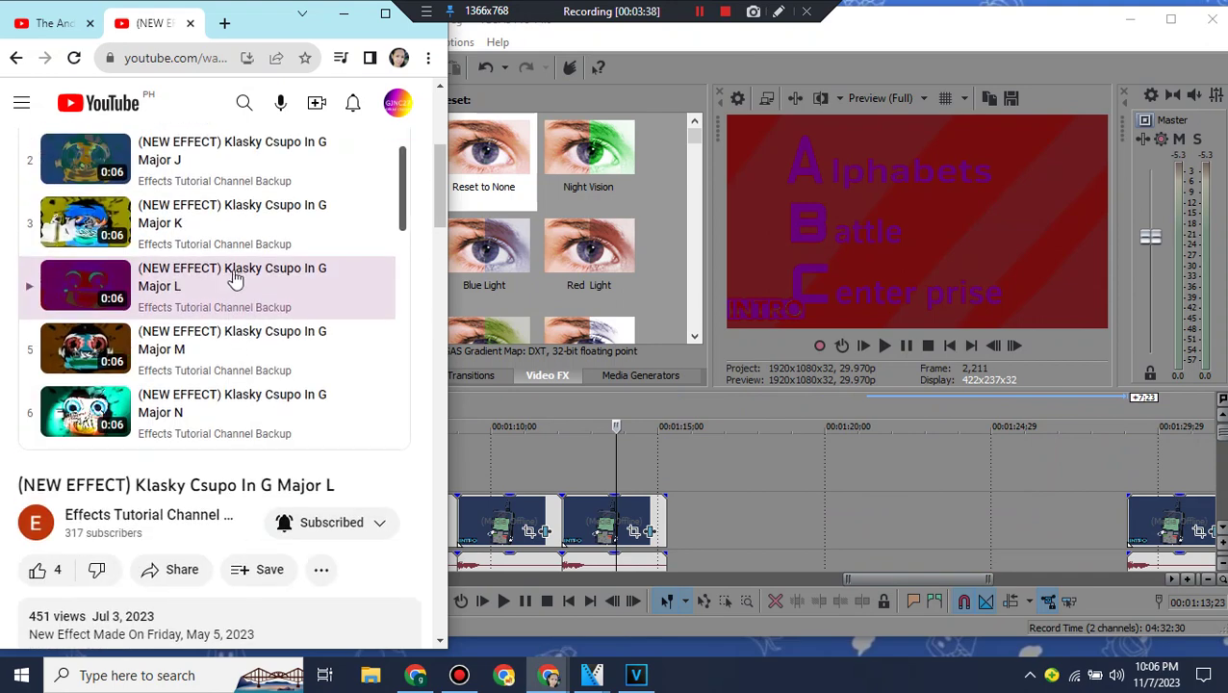
{"action": "left_click", "coordinate": [172, 347]}
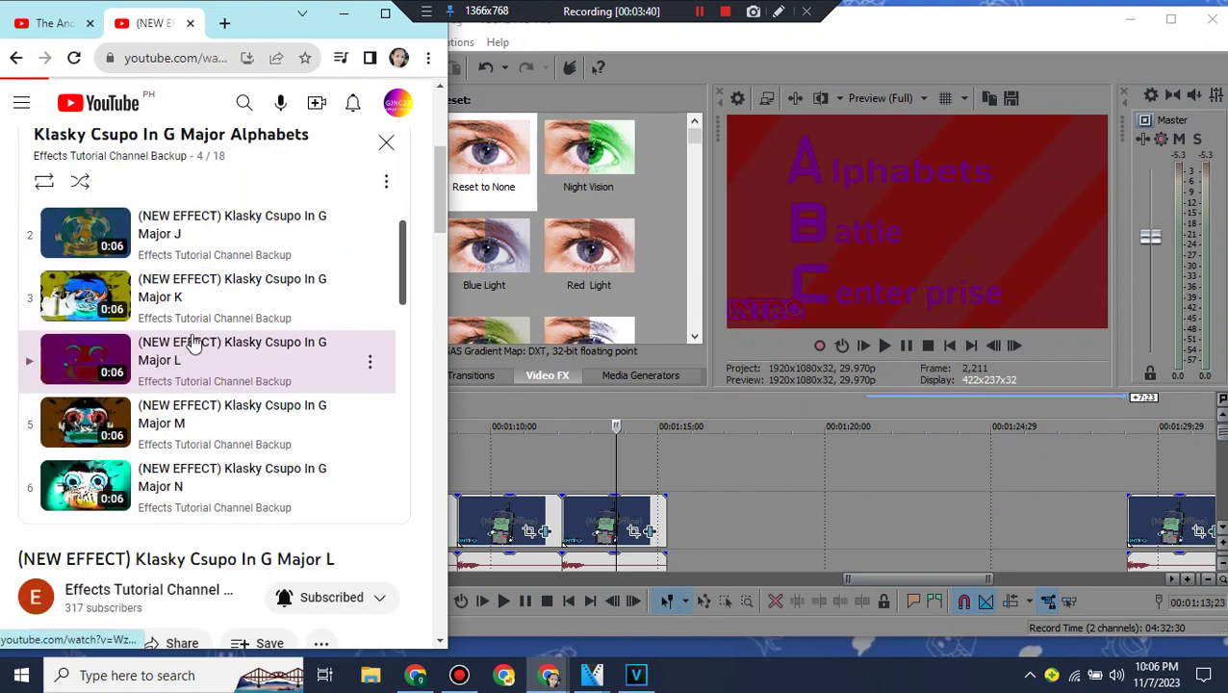
{"action": "scroll", "coordinate": [246, 332], "scroll_direction": "down", "scroll_amount": 5}
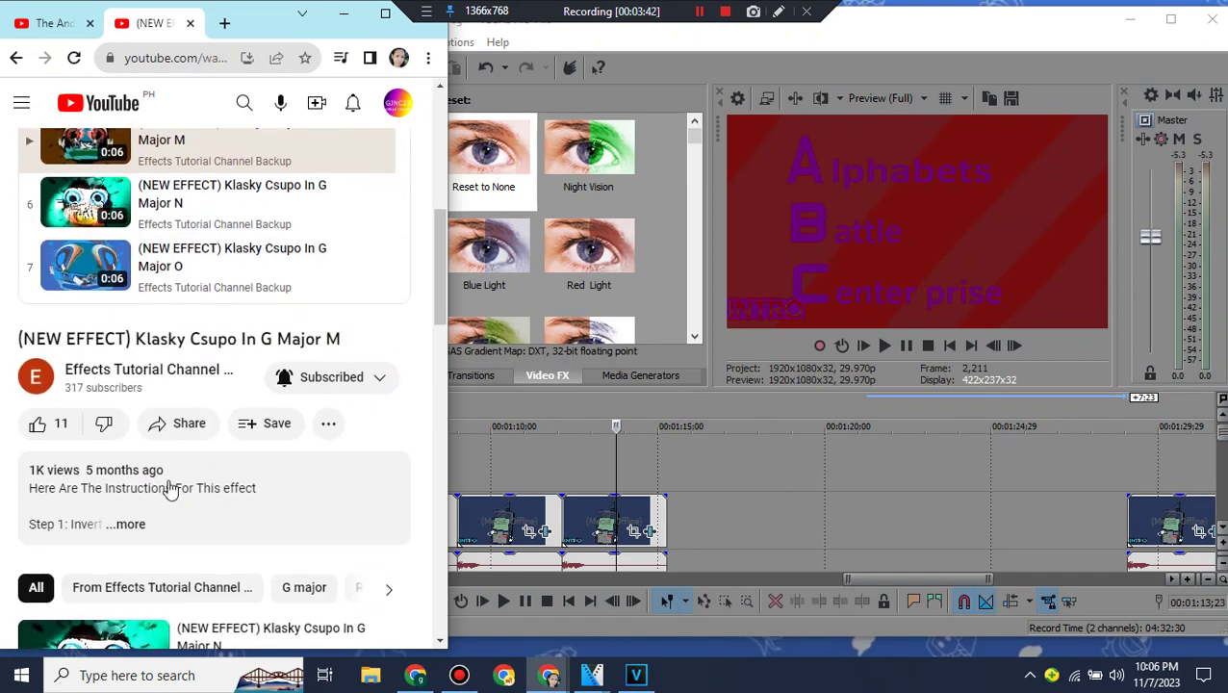
{"action": "left_click", "coordinate": [170, 488]}
{"action": "scroll", "coordinate": [170, 488], "scroll_direction": "down", "scroll_amount": 3}
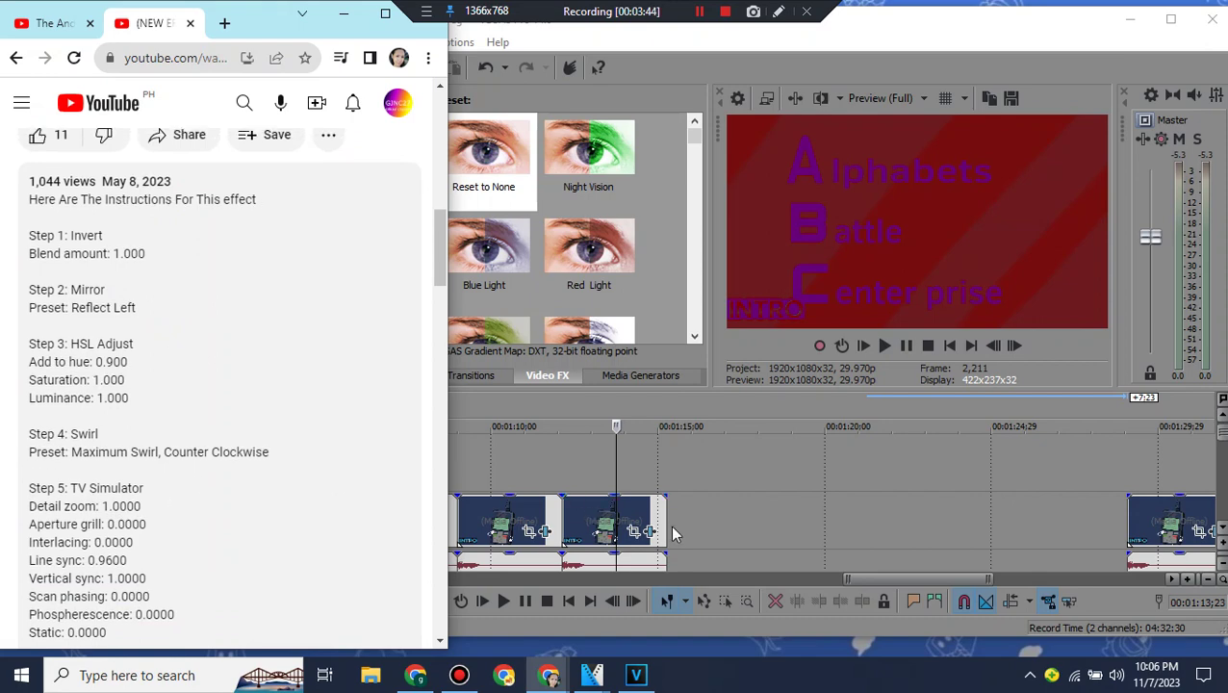
Step: Add the A.B.C. object show (INTRO) Logo.mp4 clip from the project media to track 2 at 00:01:15;08
{"action": "left_click", "coordinate": [674, 534]}
{"action": "left_click", "coordinate": [310, 375]}
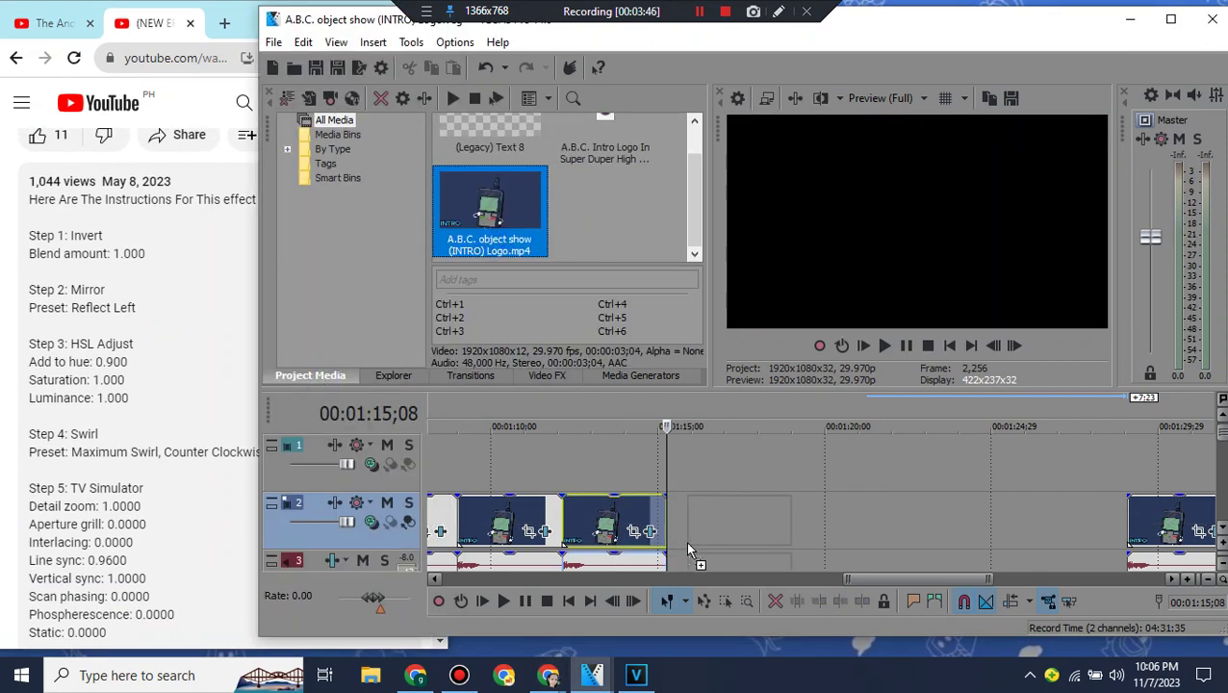
{"action": "left_click_drag", "start_coordinate": [687, 549], "coordinate": [685, 549]}
Step: Apply the Invert effect with its default preset to the new logo clip and close the effect settings
{"action": "left_click", "coordinate": [547, 376]}
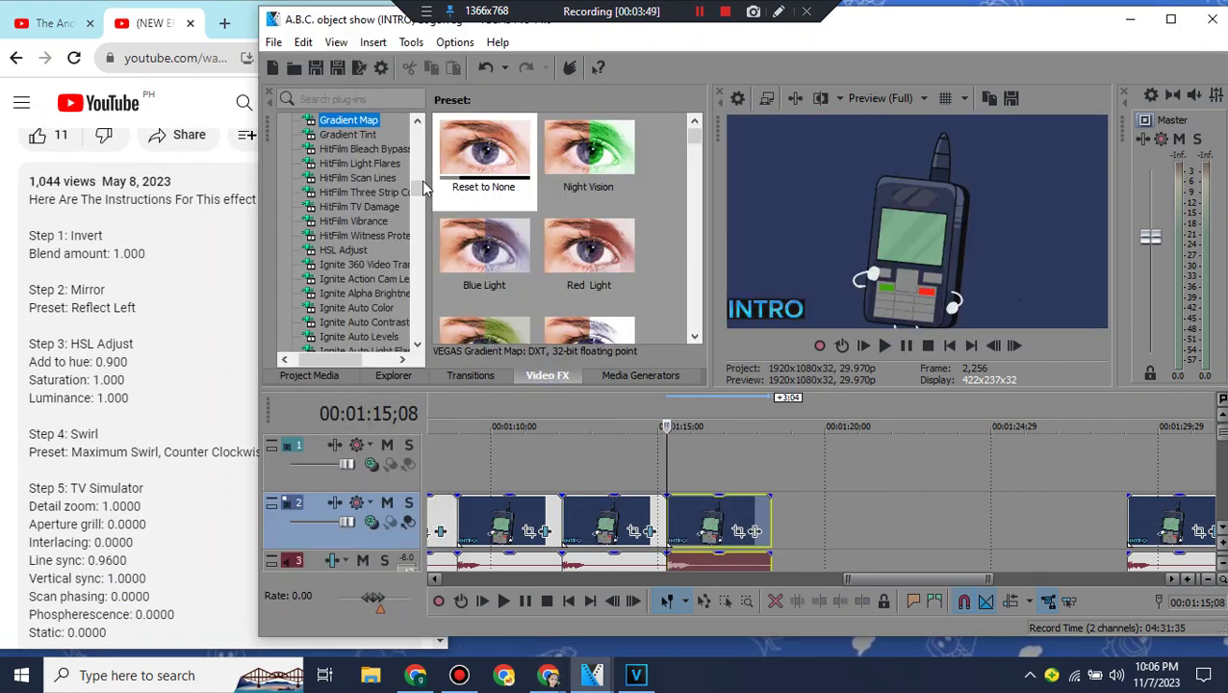
{"action": "scroll", "coordinate": [414, 316], "scroll_direction": "down", "scroll_amount": 5}
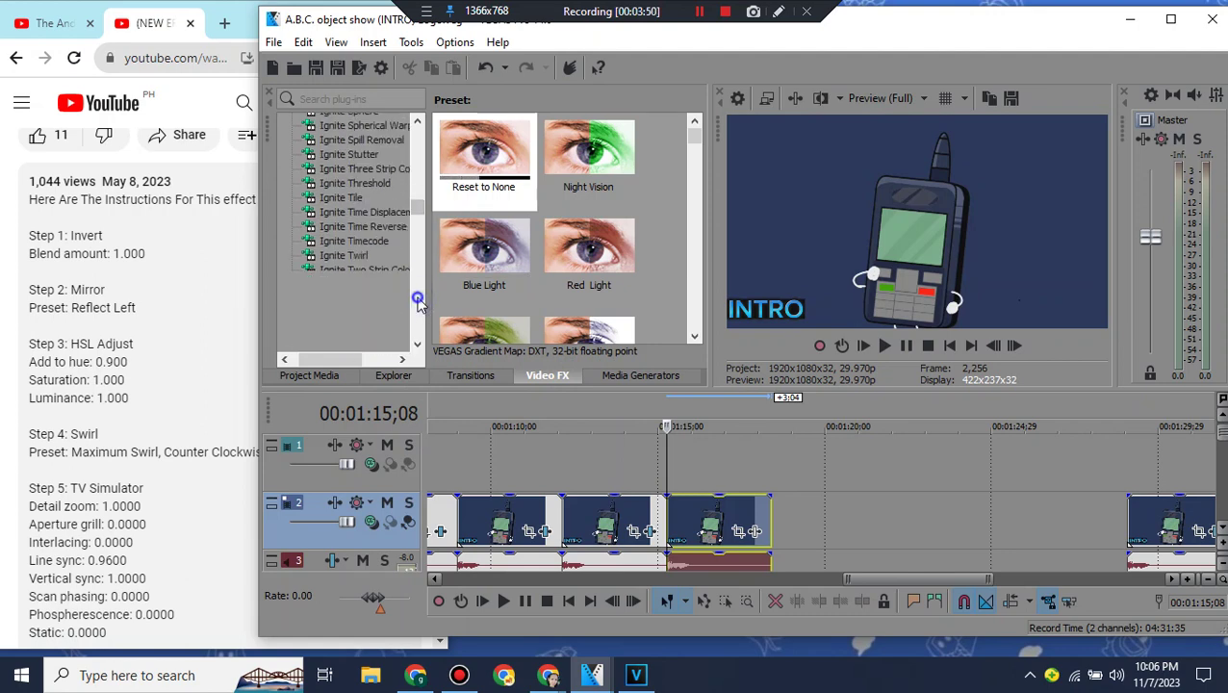
{"action": "left_click", "coordinate": [332, 250]}
{"action": "left_click_drag", "start_coordinate": [483, 154], "coordinate": [722, 524]}
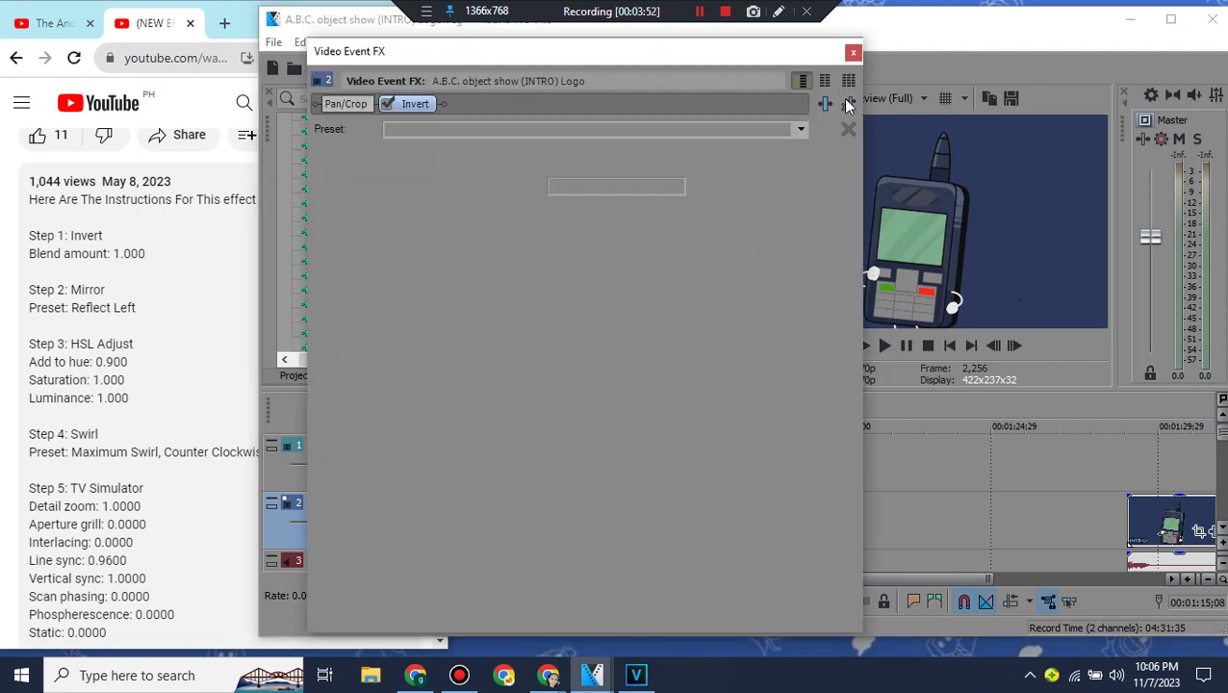
{"action": "left_click", "coordinate": [850, 54]}
Step: Apply the Mirror effect's Reflect Left preset to the new logo clip and place the cursor at 00:01:15;14
{"action": "scroll", "coordinate": [419, 258], "scroll_direction": "down", "scroll_amount": 4}
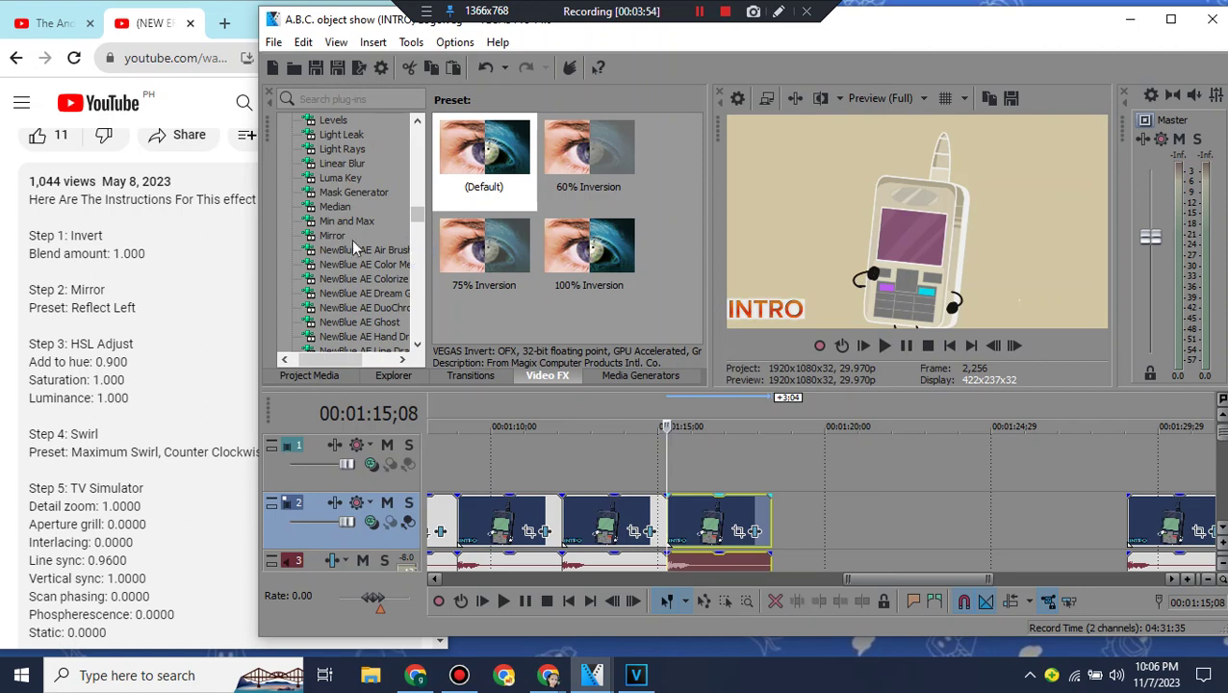
{"action": "left_click_drag", "start_coordinate": [597, 250], "coordinate": [718, 524]}
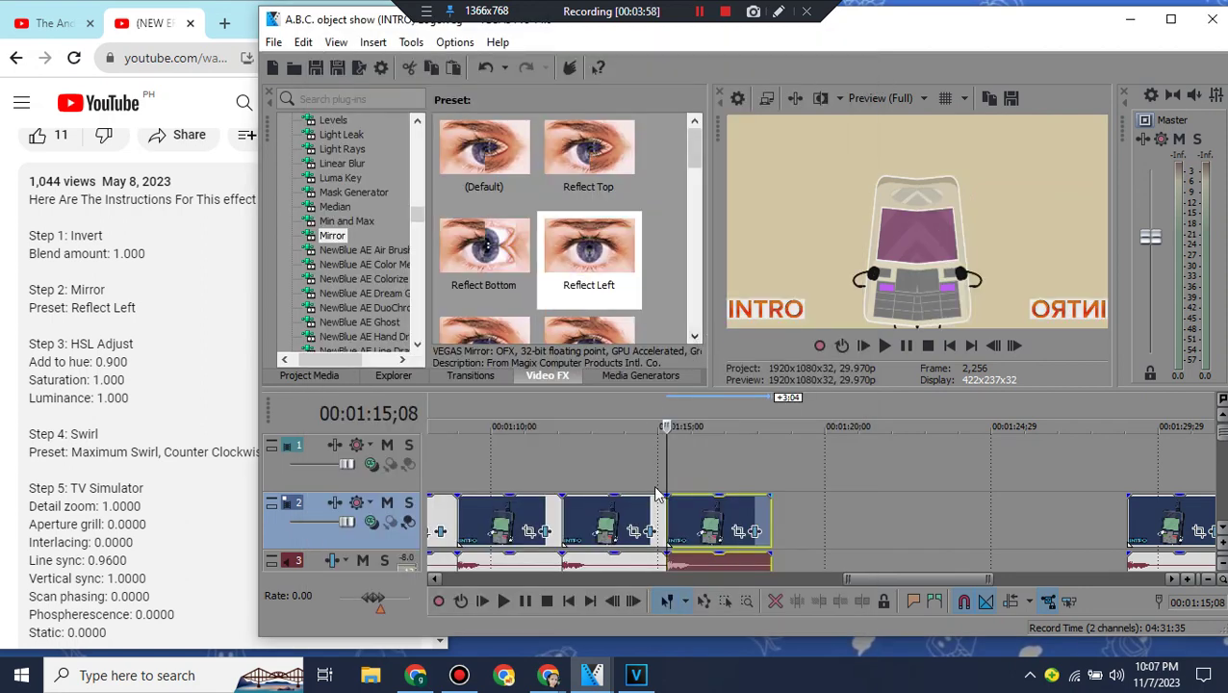
{"action": "left_click", "coordinate": [671, 523]}
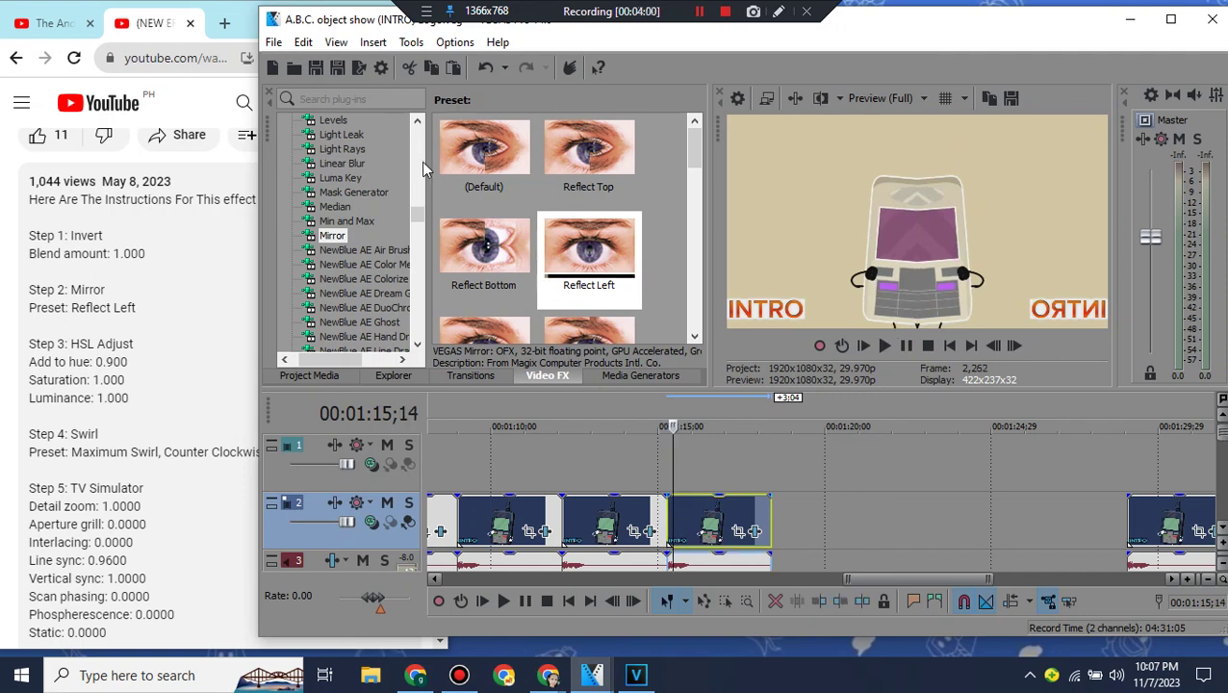
Step: Apply HSL Adjust to the new logo clip with Add to hue at 0.900 and close the effect settings
{"action": "left_click_drag", "start_coordinate": [420, 221], "coordinate": [430, 195]}
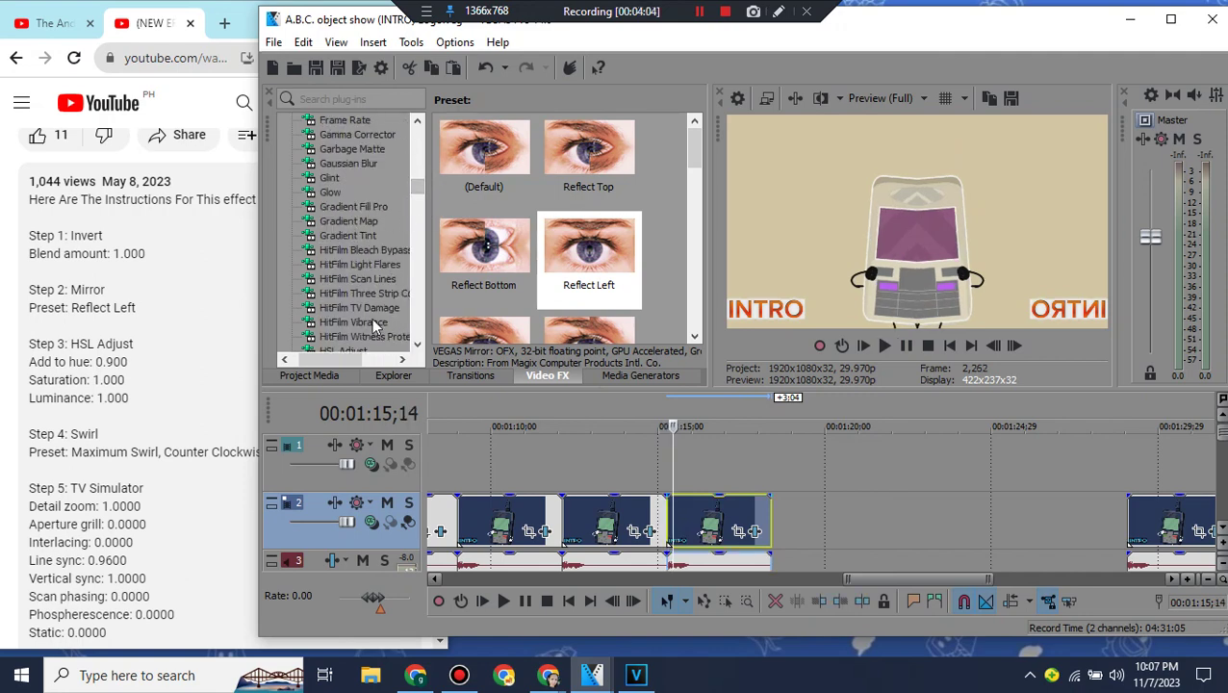
{"action": "left_click_drag", "start_coordinate": [484, 154], "coordinate": [708, 533]}
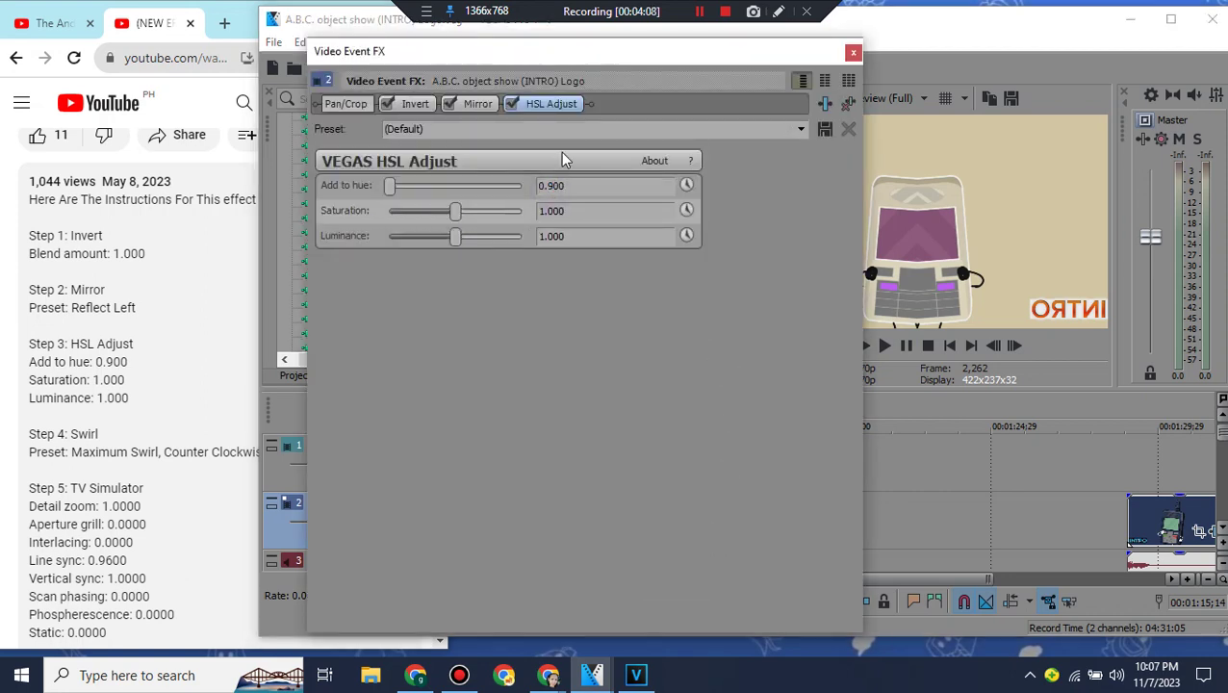
{"action": "left_click", "coordinate": [852, 52]}
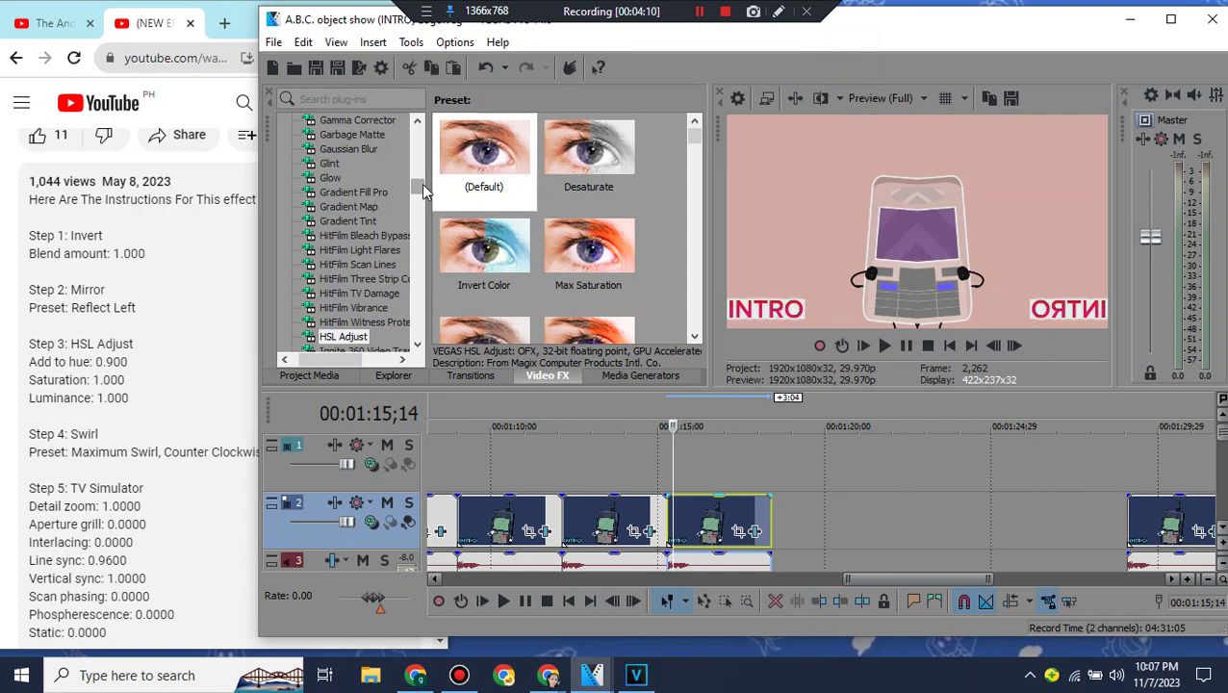
Step: Apply the Swirl effect's Maximum Swirl, Counter Clockwise preset to the new logo clip and close the effect settings
{"action": "scroll", "coordinate": [424, 191], "scroll_direction": "down", "scroll_amount": 10}
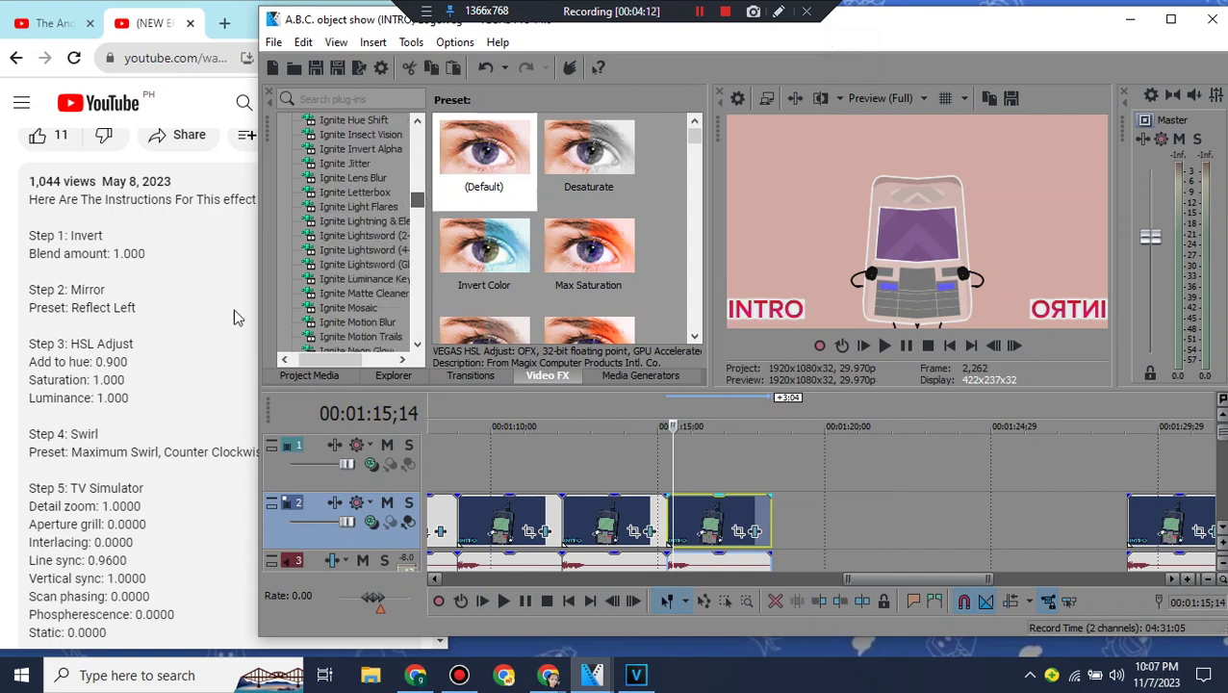
{"action": "left_click", "coordinate": [198, 332]}
{"action": "scroll", "coordinate": [197, 332], "scroll_direction": "down", "scroll_amount": 5}
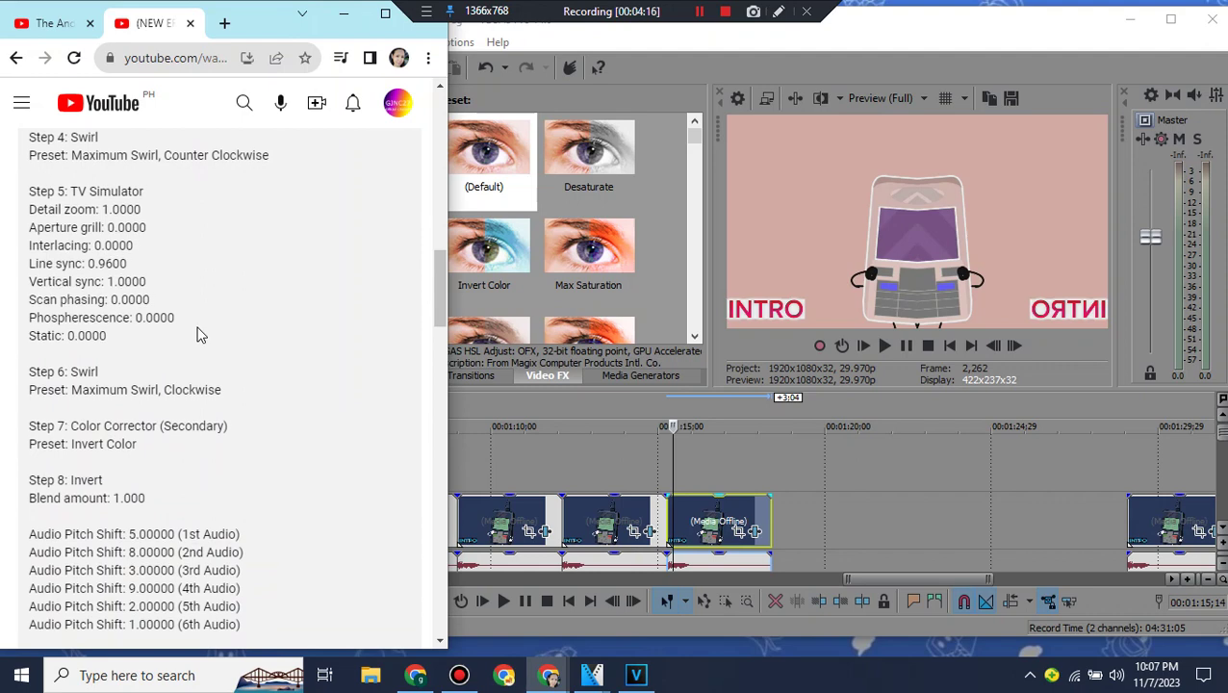
{"action": "scroll", "coordinate": [197, 335], "scroll_direction": "up", "scroll_amount": 1}
{"action": "left_click", "coordinate": [933, 10]}
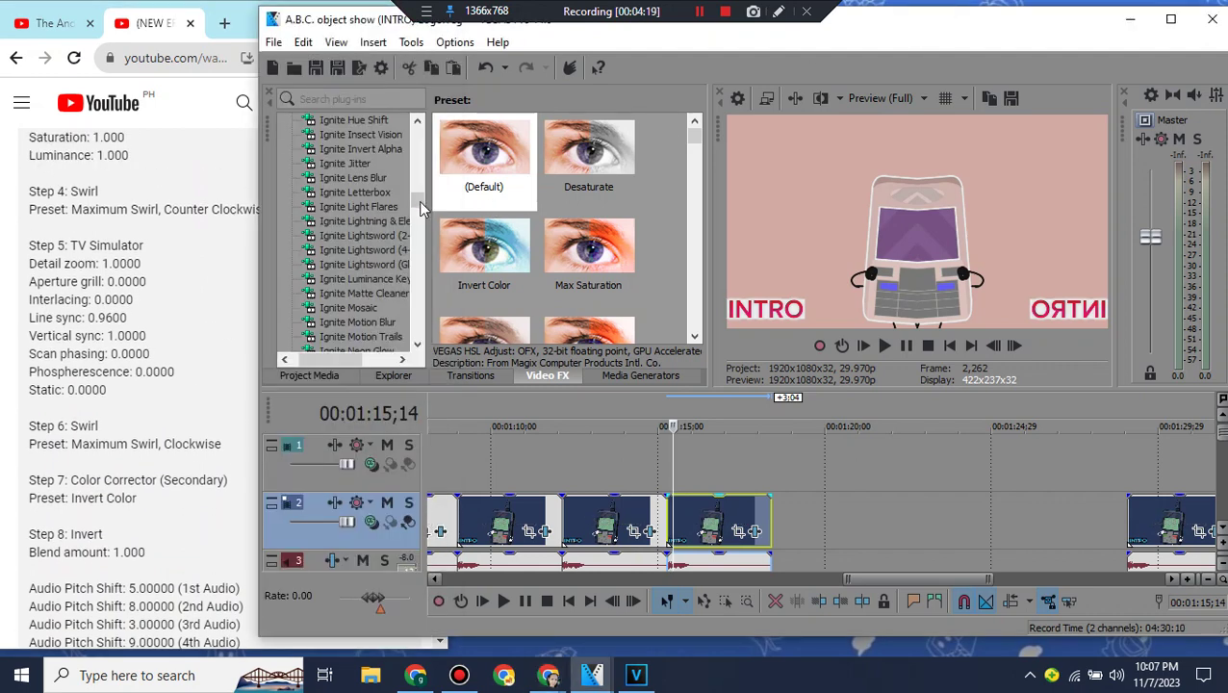
{"action": "left_click_drag", "start_coordinate": [423, 207], "coordinate": [428, 323]}
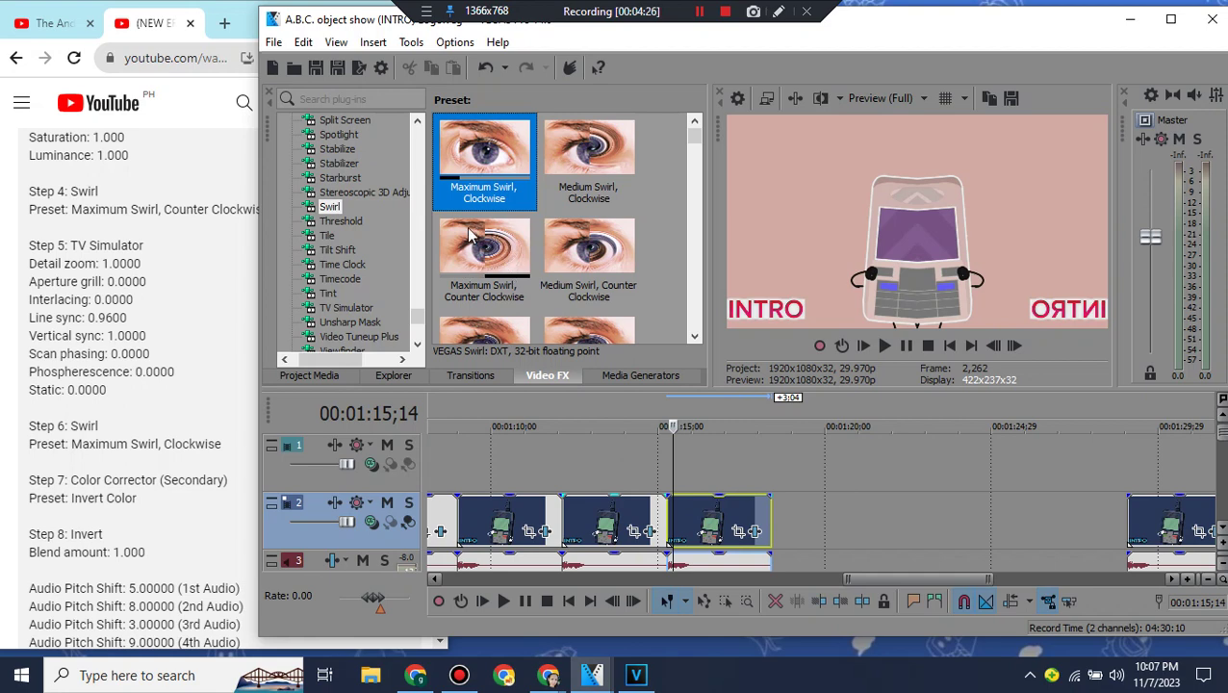
{"action": "left_click_drag", "start_coordinate": [470, 236], "coordinate": [541, 294]}
{"action": "left_click_drag", "start_coordinate": [689, 510], "coordinate": [693, 515]}
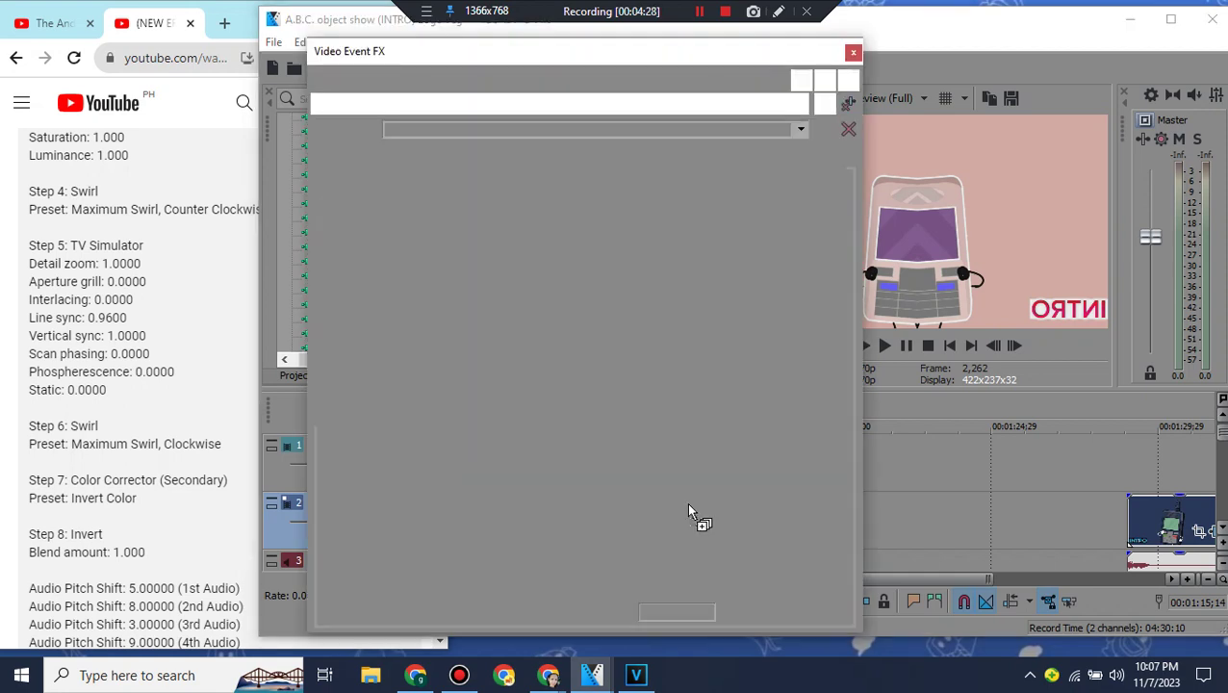
{"action": "left_click", "coordinate": [850, 50]}
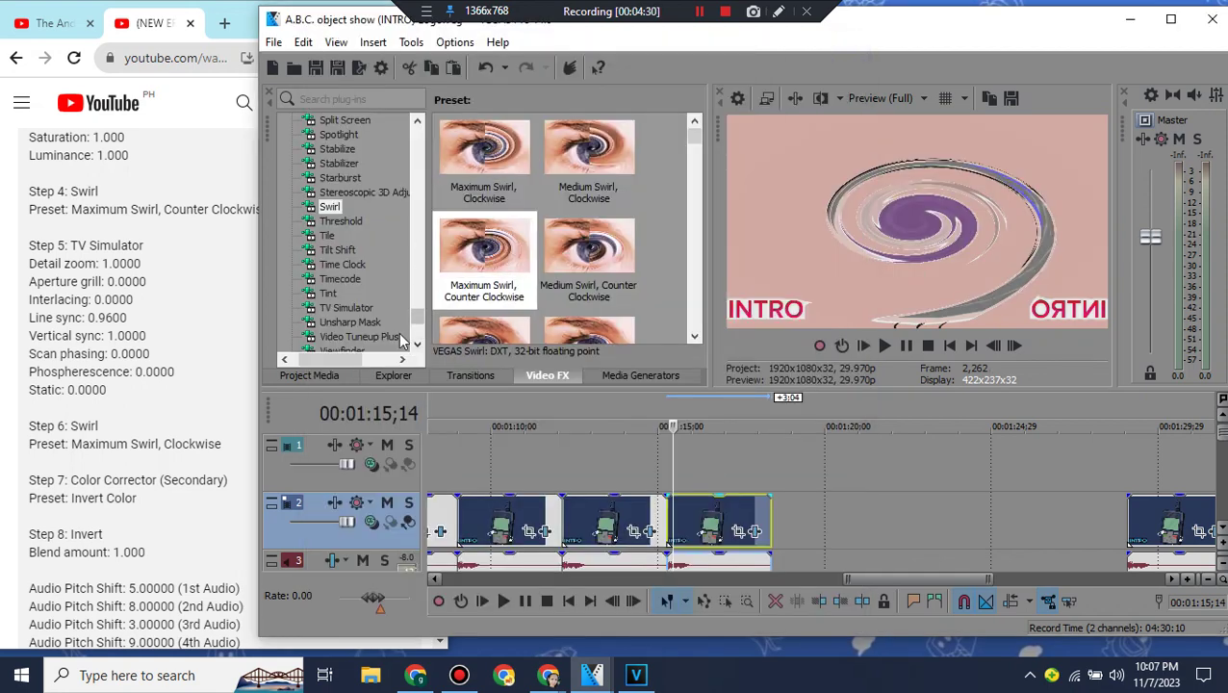
Step: Apply TV Simulator's Line Sync 0.7500 preset to the new logo clip, set Line sync to 0.9600 and close the effect settings
{"action": "left_click_drag", "start_coordinate": [587, 246], "coordinate": [708, 527]}
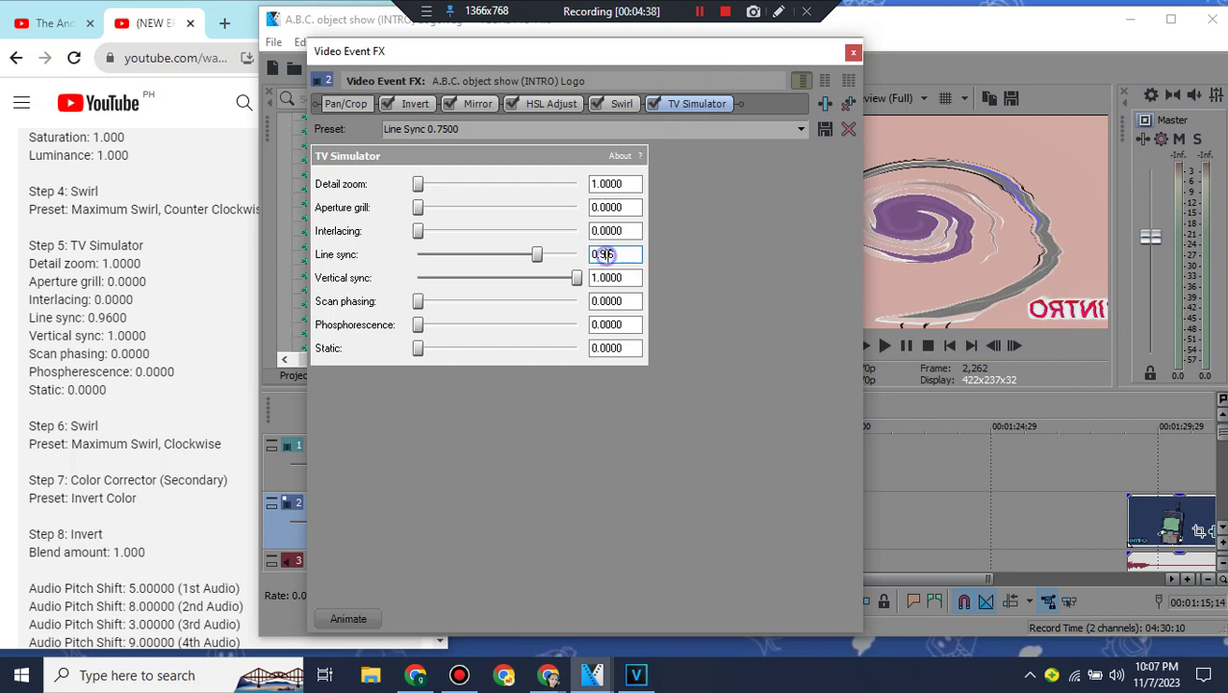
{"action": "key", "text": "Return"}
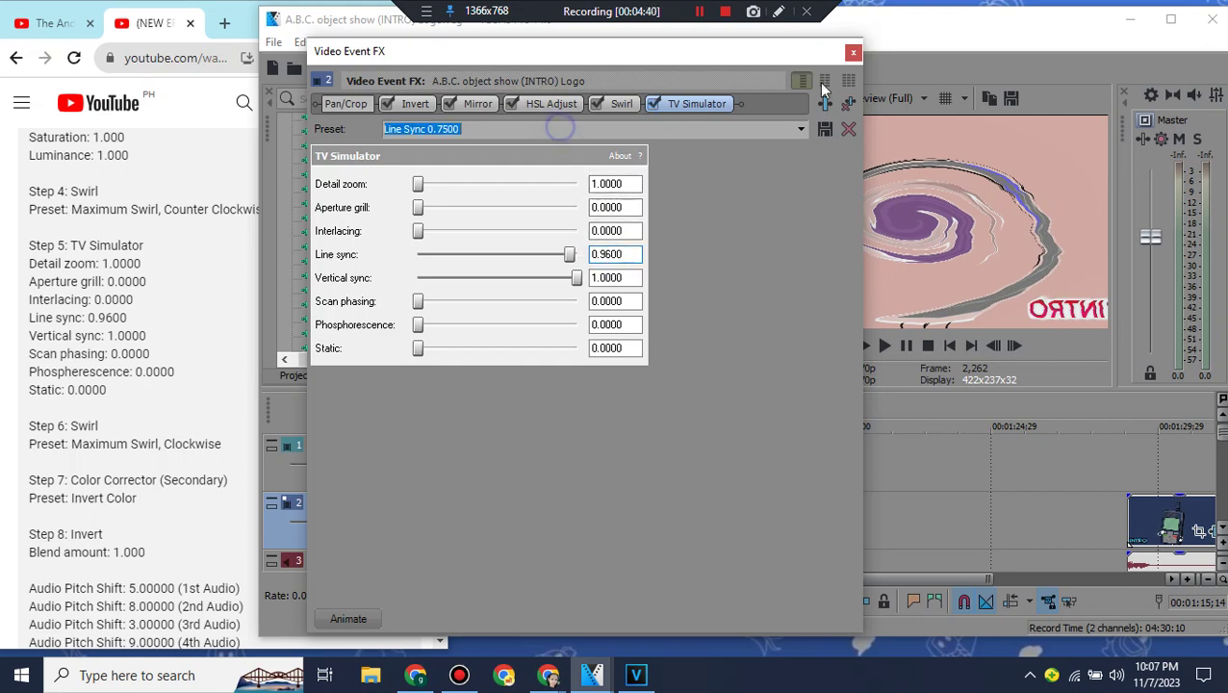
{"action": "left_click", "coordinate": [853, 52]}
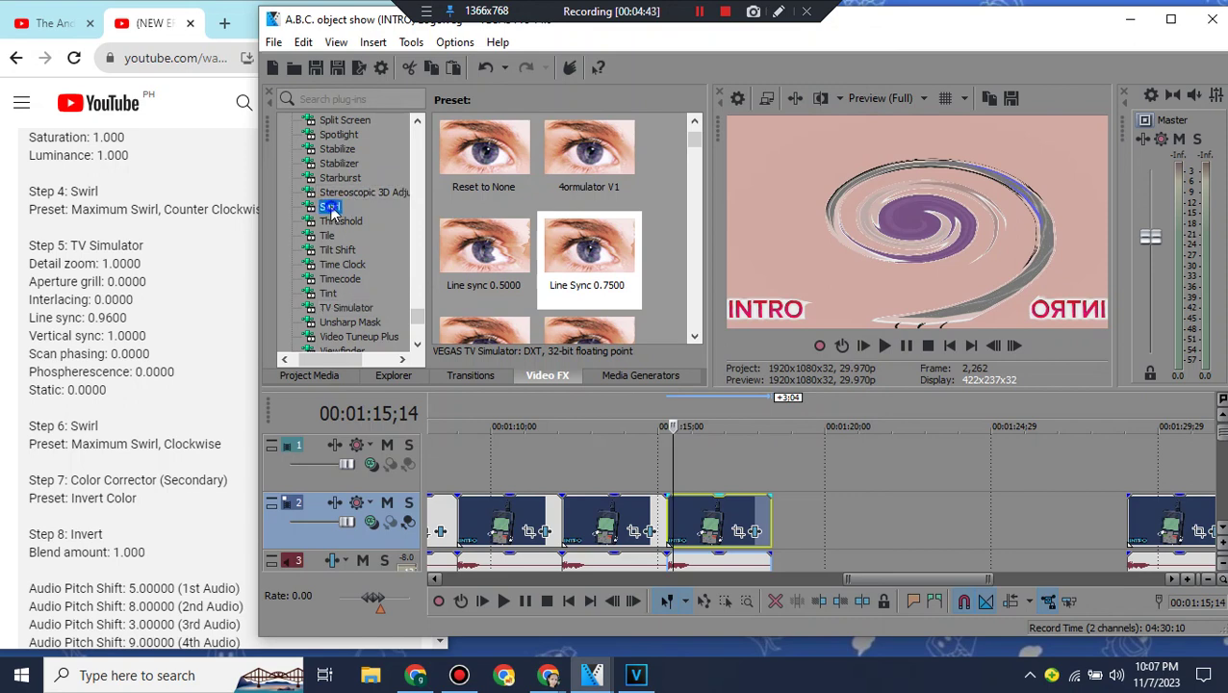
Step: Add a second Swirl effect to the logo clip with the Maximum Swirl, Clockwise preset and close its settings
{"action": "scroll", "coordinate": [689, 145], "scroll_direction": "up", "scroll_amount": 1}
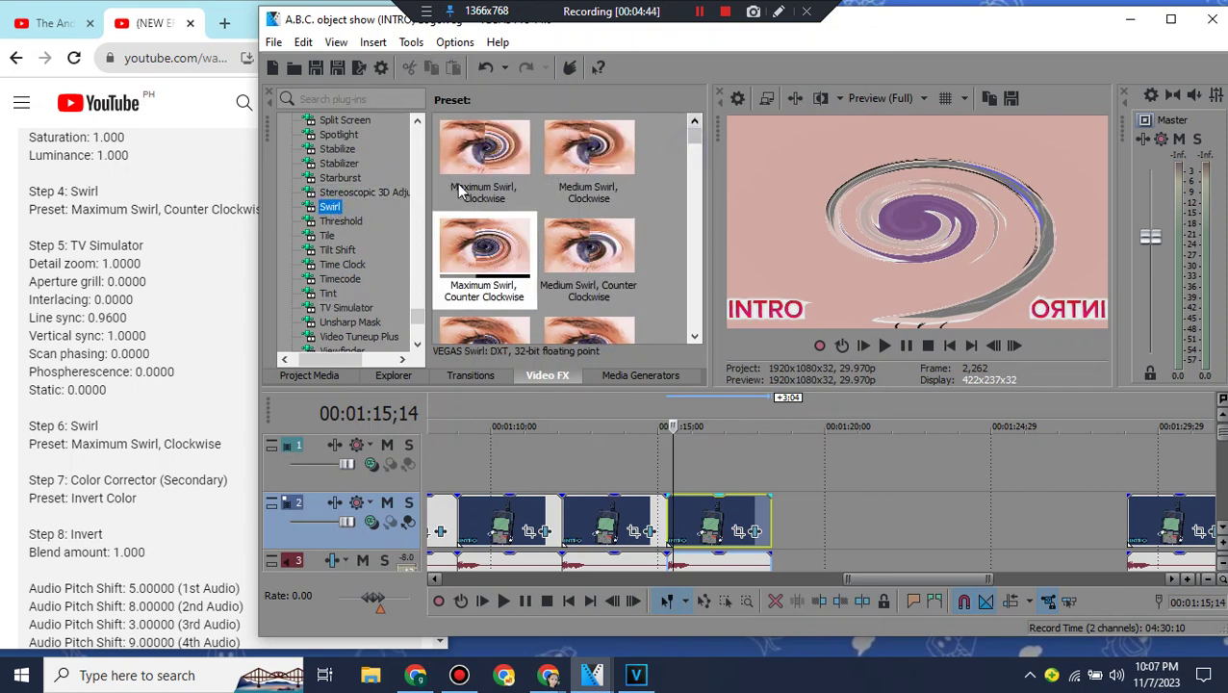
{"action": "left_click_drag", "start_coordinate": [481, 150], "coordinate": [727, 527]}
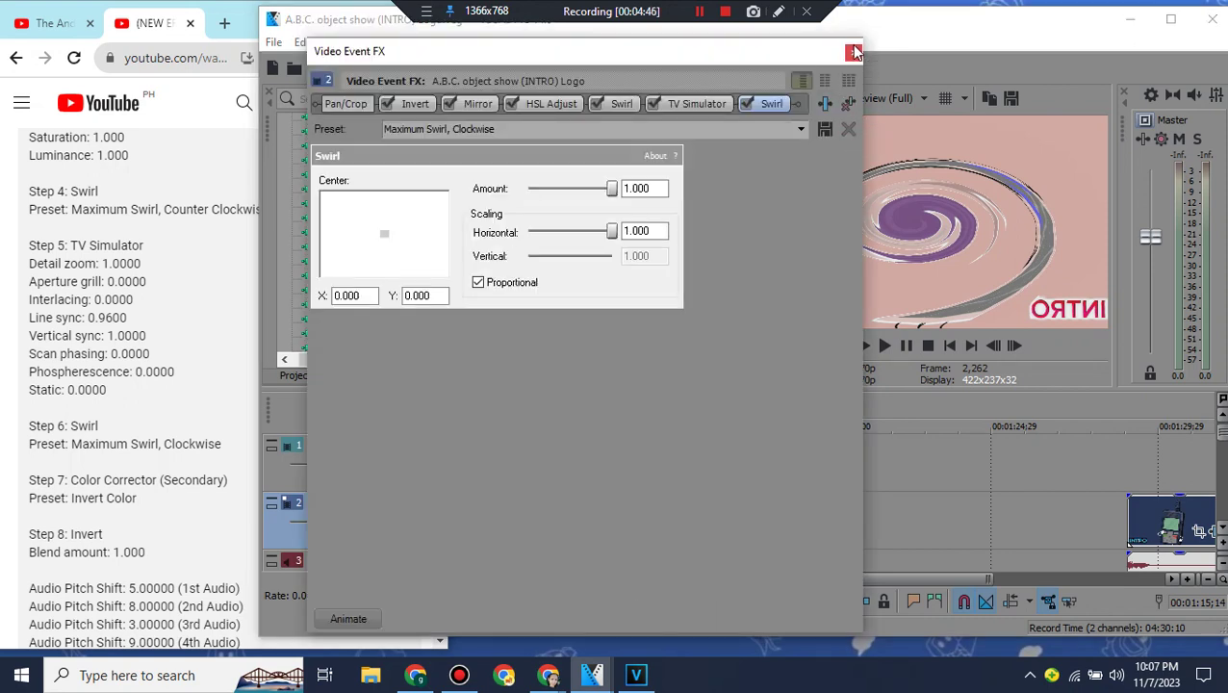
{"action": "left_click", "coordinate": [853, 53]}
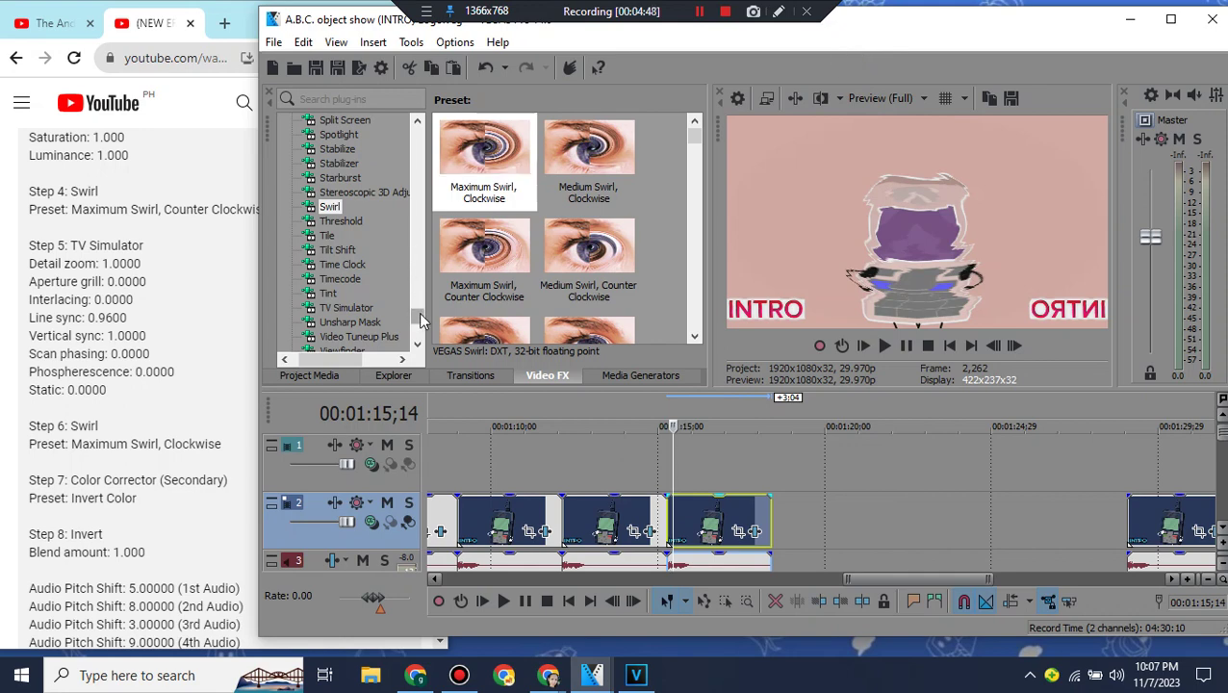
Step: Apply HSL Adjust's Invert Color preset to the new logo clip and close the effect settings
{"action": "left_click_drag", "start_coordinate": [418, 318], "coordinate": [416, 189]}
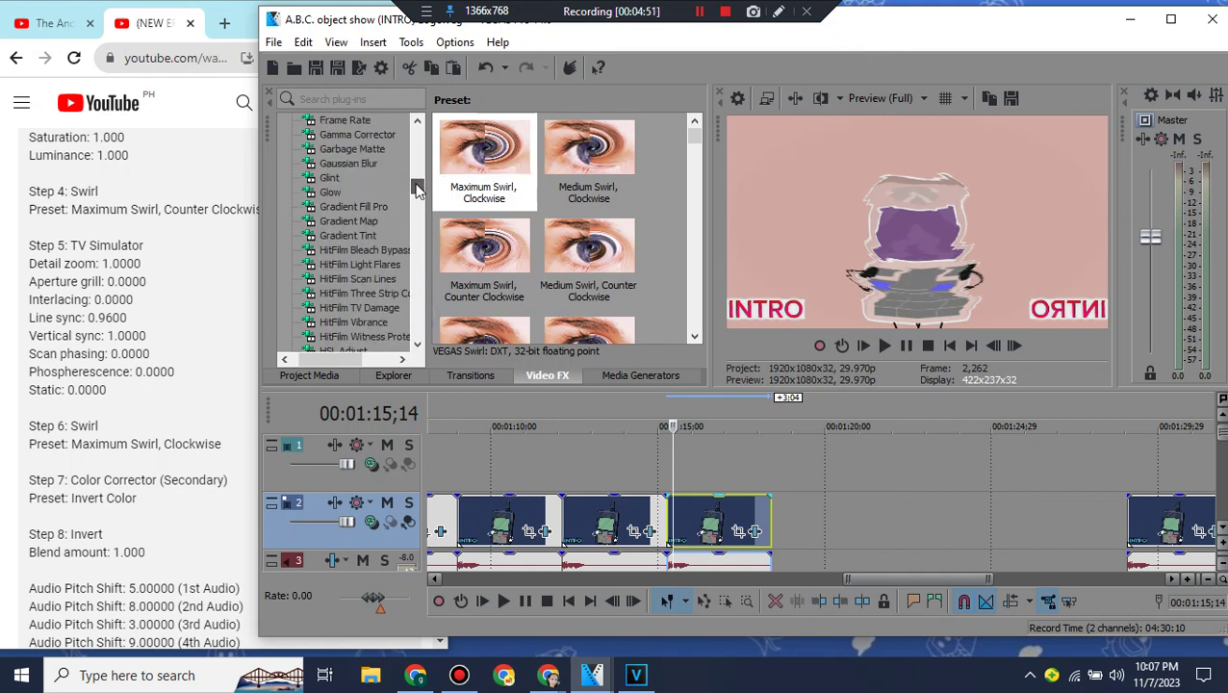
{"action": "left_click", "coordinate": [356, 350]}
{"action": "left_click_drag", "start_coordinate": [498, 247], "coordinate": [691, 510]}
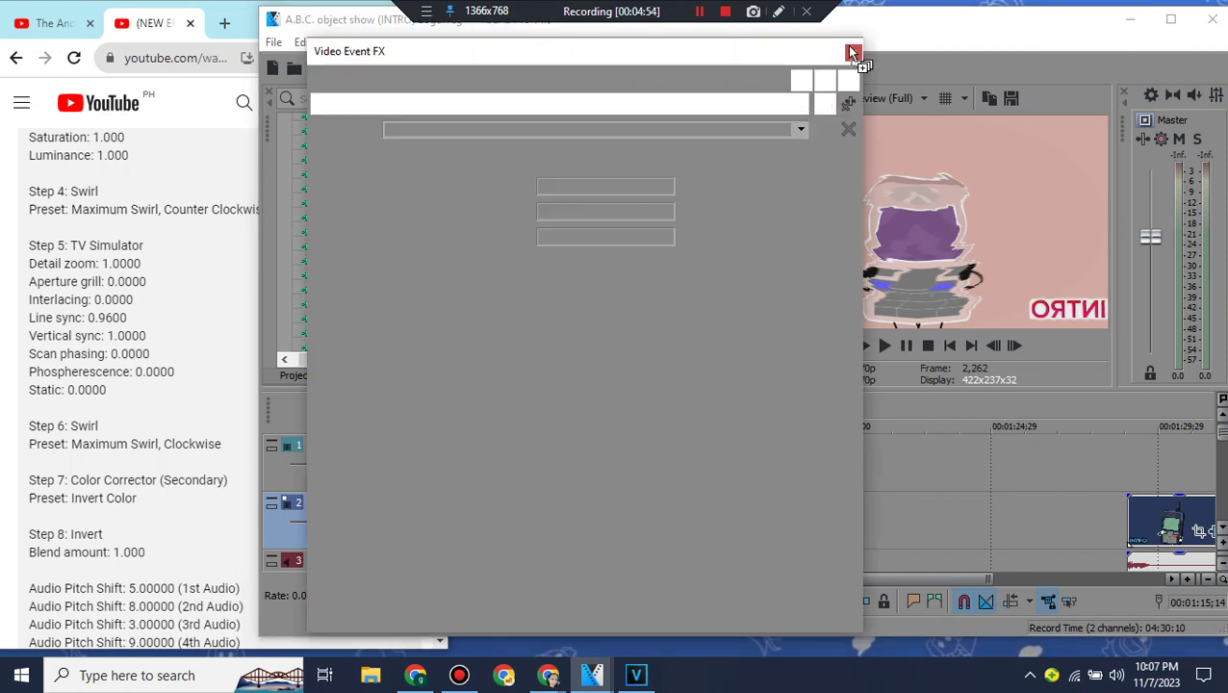
{"action": "left_click", "coordinate": [853, 52]}
Step: Apply Color Corrector (Secondary) with the Invert Color preset to the logo clip and remove the second HSL Adjust from its effect chain
{"action": "left_click_drag", "start_coordinate": [418, 190], "coordinate": [421, 180]}
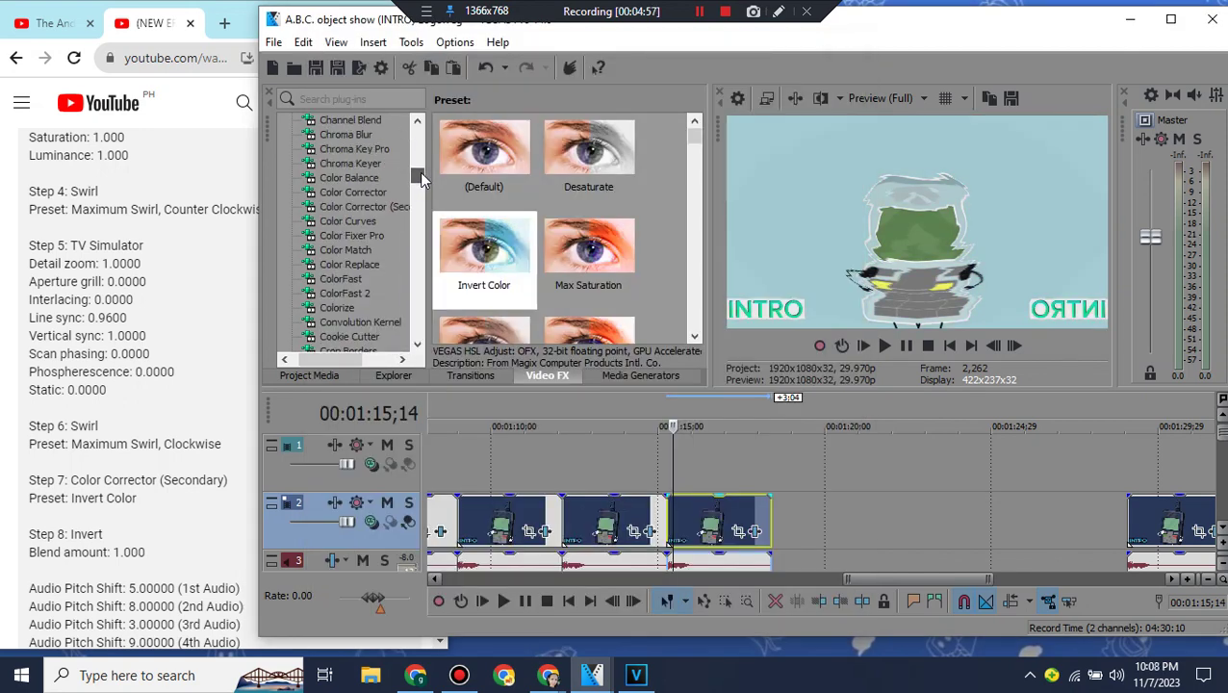
{"action": "left_click", "coordinate": [379, 208]}
{"action": "left_click_drag", "start_coordinate": [589, 154], "coordinate": [714, 520]}
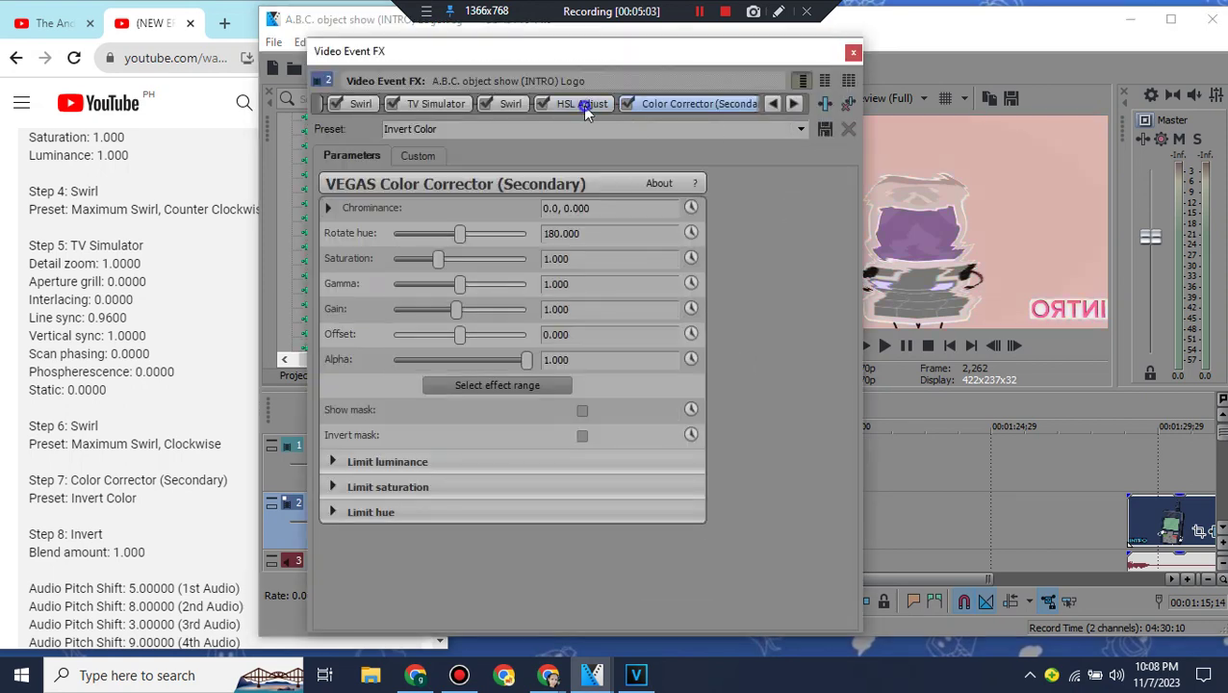
{"action": "left_click", "coordinate": [583, 104]}
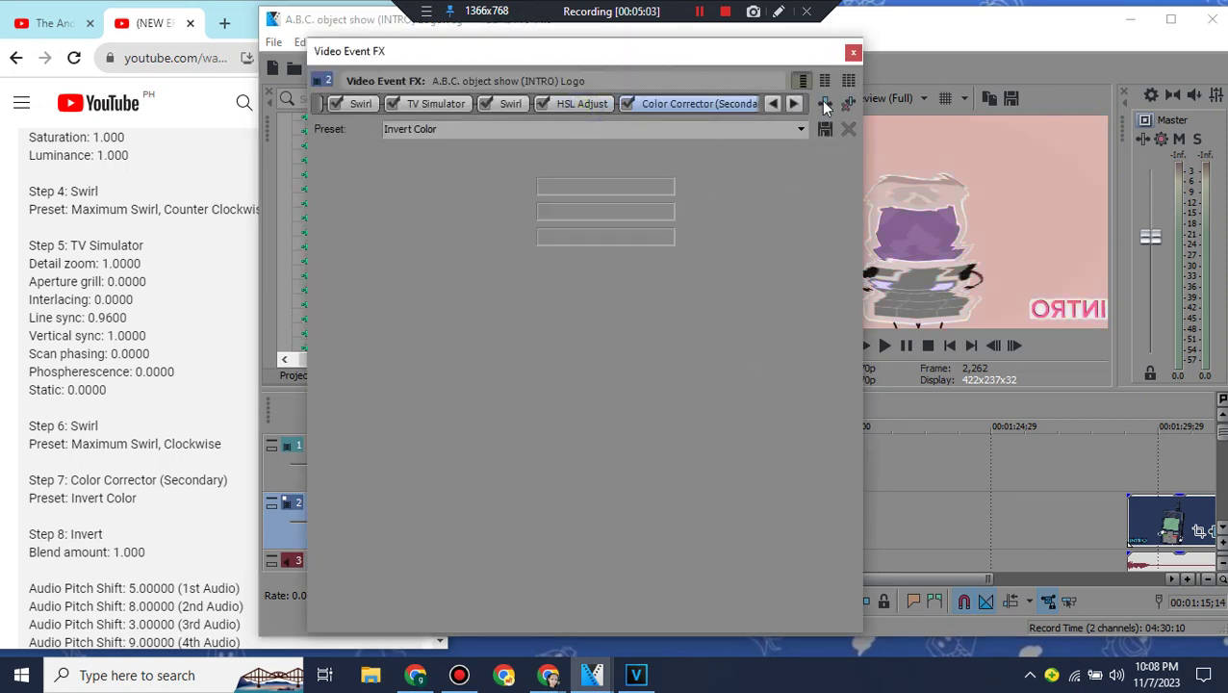
{"action": "left_click", "coordinate": [854, 54]}
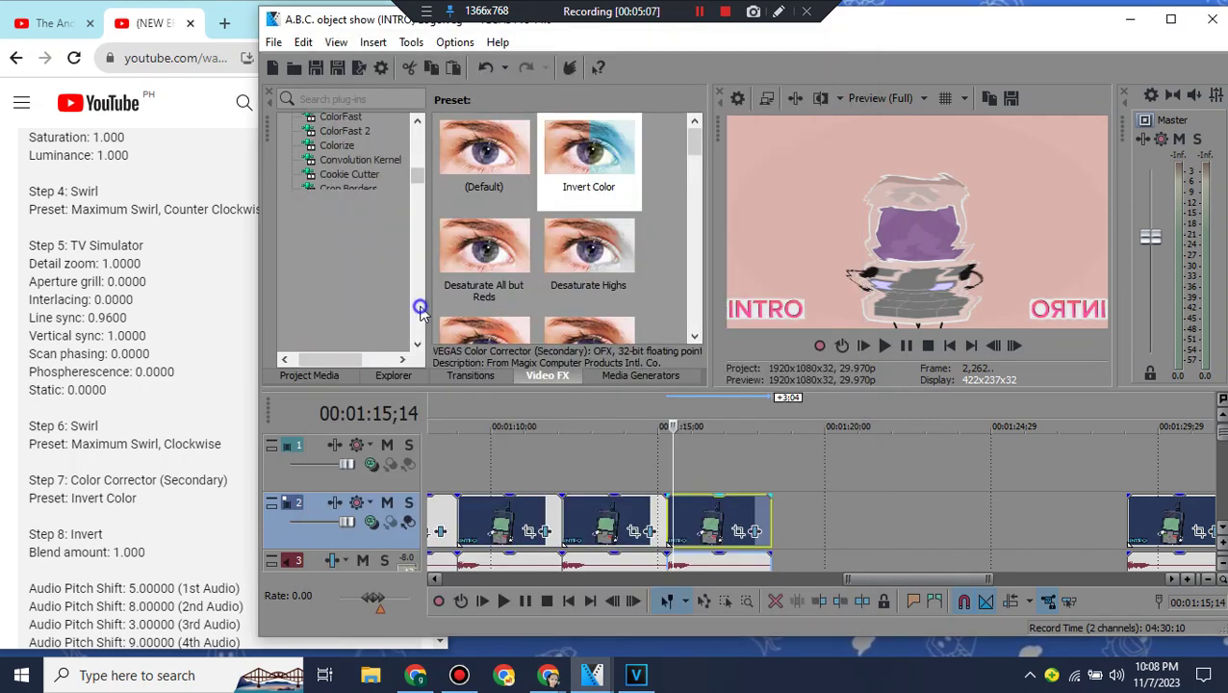
Step: Add a second Invert effect with the default preset to the logo clip and close the effect settings
{"action": "scroll", "coordinate": [419, 306], "scroll_direction": "down", "scroll_amount": 10}
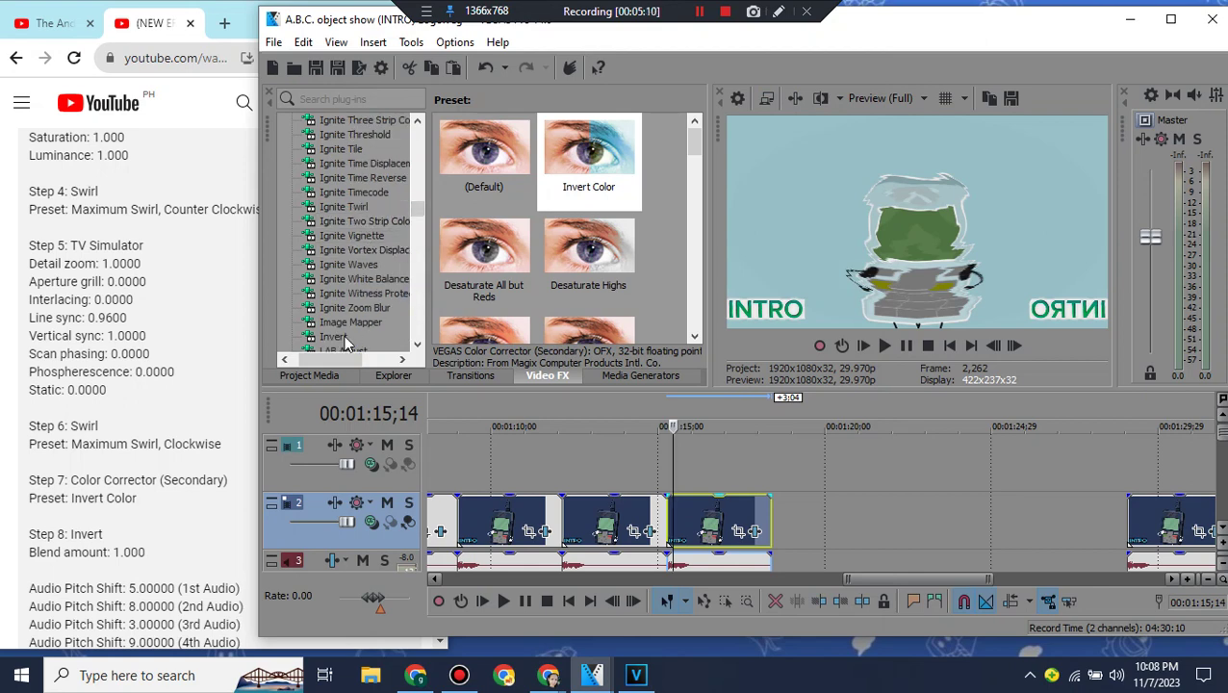
{"action": "left_click", "coordinate": [343, 337]}
{"action": "left_click_drag", "start_coordinate": [701, 529], "coordinate": [703, 530]}
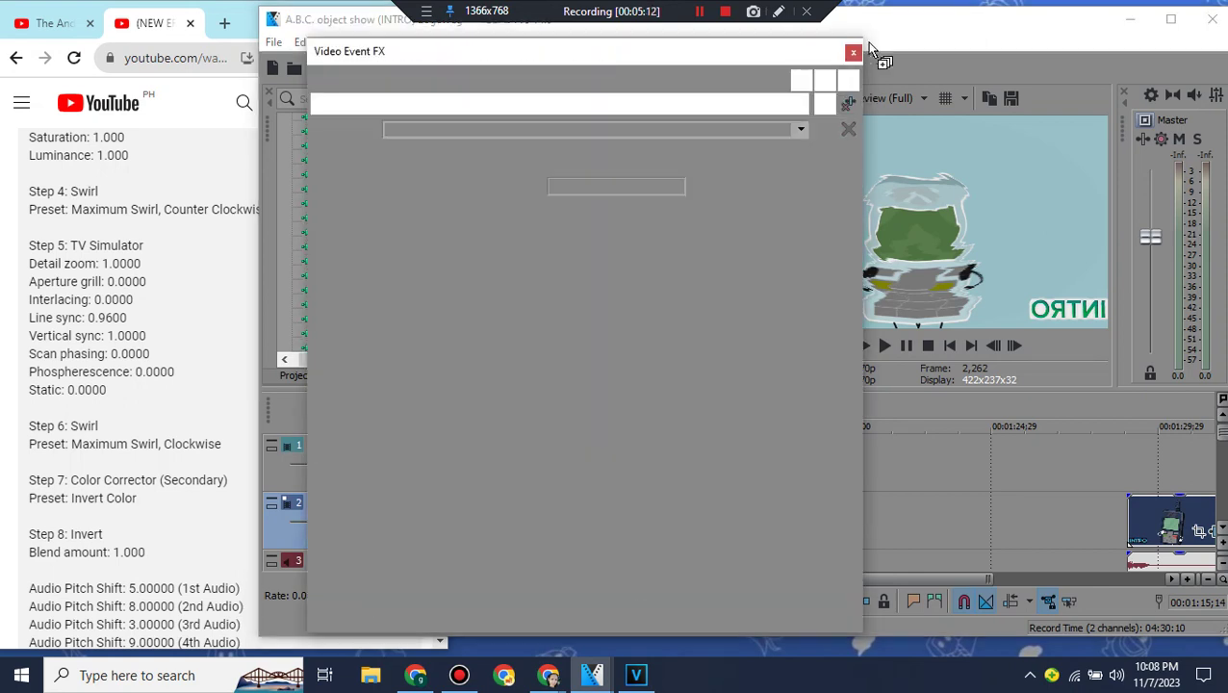
{"action": "left_click", "coordinate": [853, 49]}
Step: Copy the new clip's track 3 audio to track 4 at 00:01:15;08 and remove the video pasted along with it
{"action": "scroll", "coordinate": [1222, 535], "scroll_direction": "down", "scroll_amount": 2}
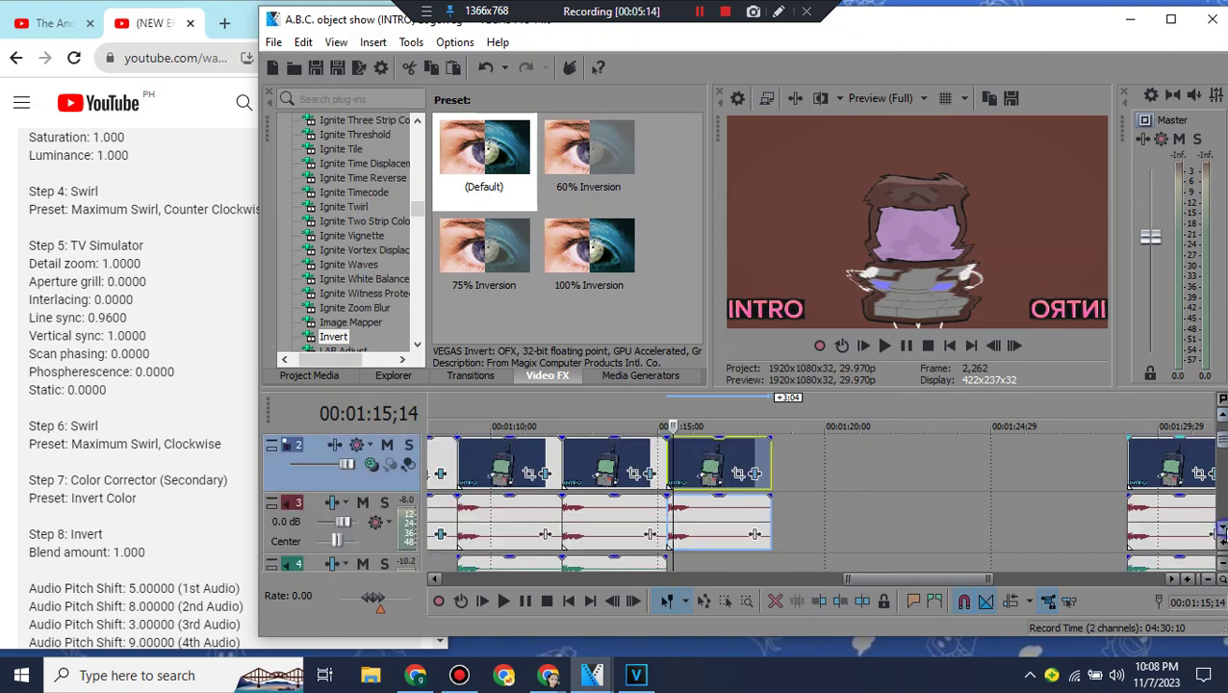
{"action": "left_click", "coordinate": [671, 455]}
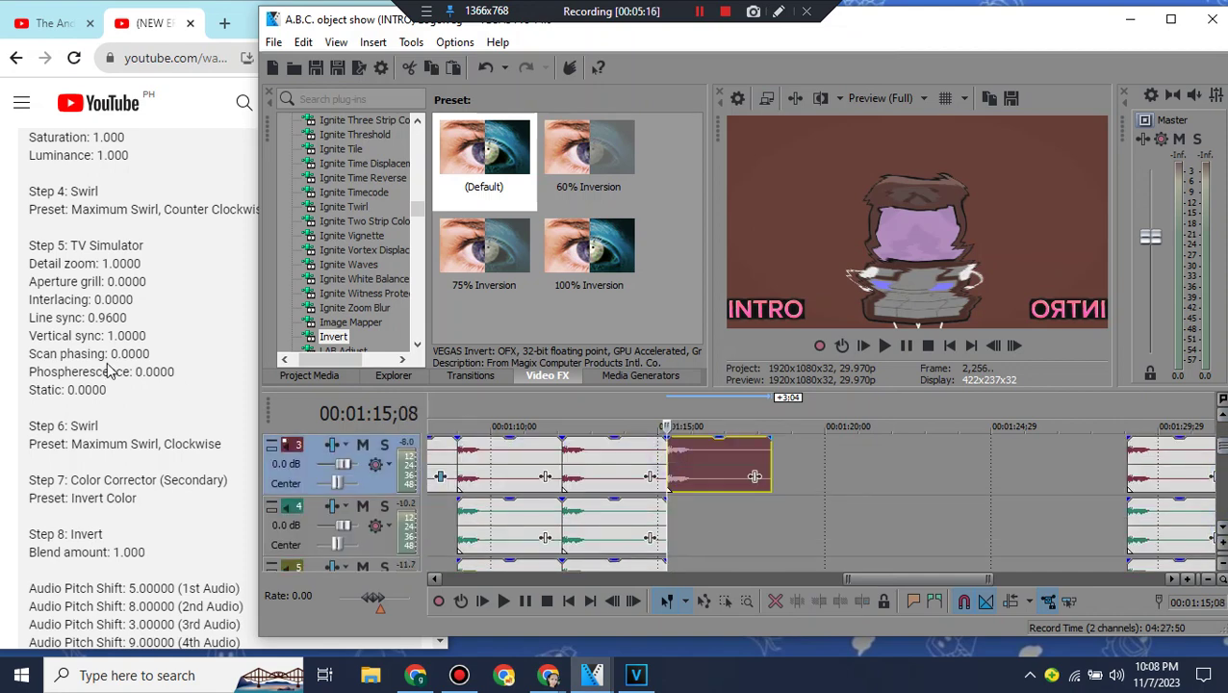
{"action": "left_click", "coordinate": [151, 356]}
{"action": "scroll", "coordinate": [149, 363], "scroll_direction": "down", "scroll_amount": 2}
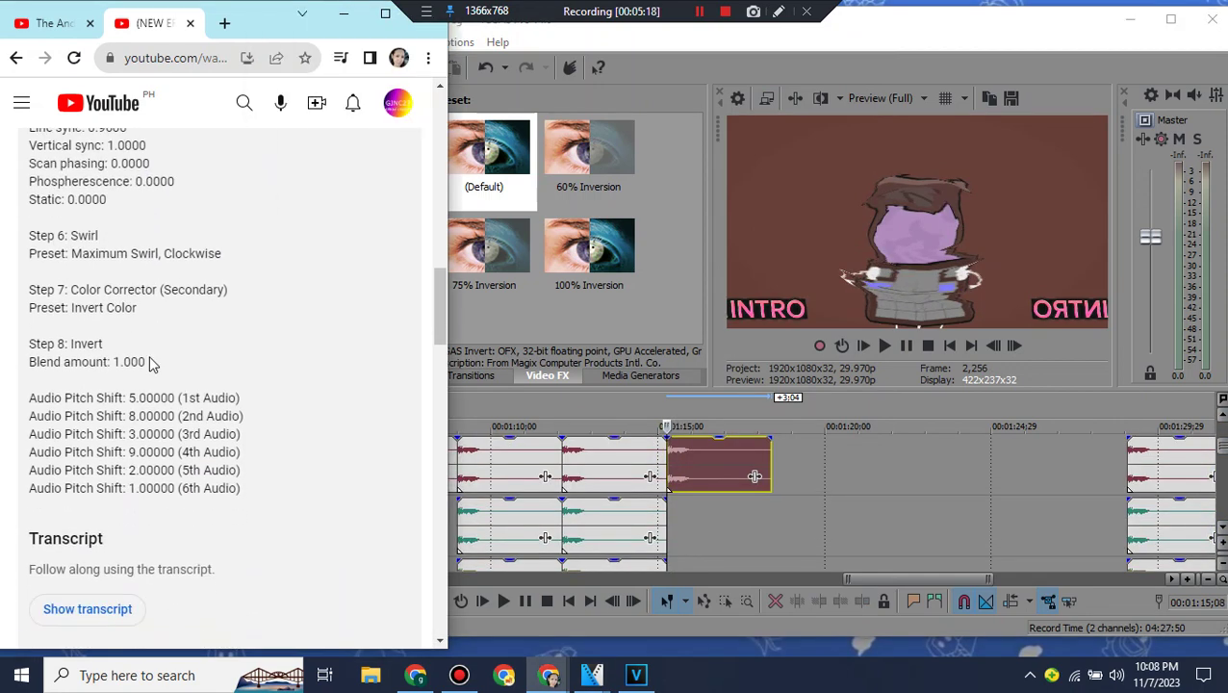
{"action": "left_click", "coordinate": [687, 484]}
{"action": "right_click", "coordinate": [687, 484]}
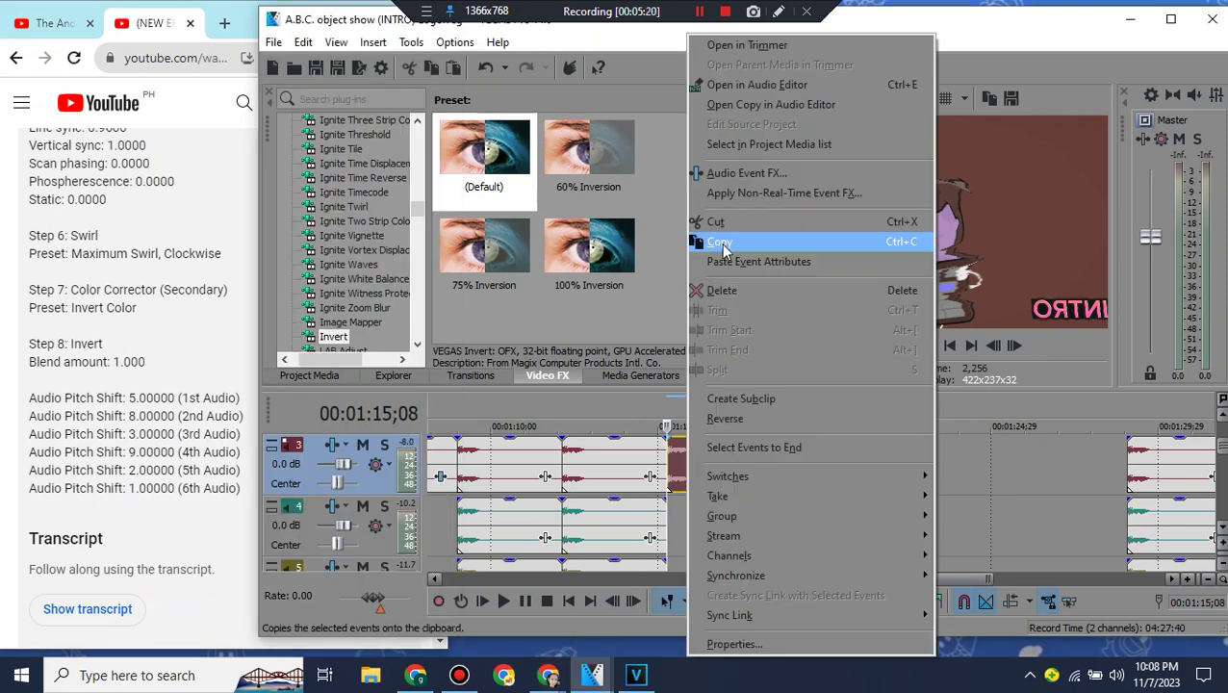
{"action": "left_click", "coordinate": [731, 242]}
{"action": "right_click", "coordinate": [721, 515]}
{"action": "left_click", "coordinate": [750, 203]}
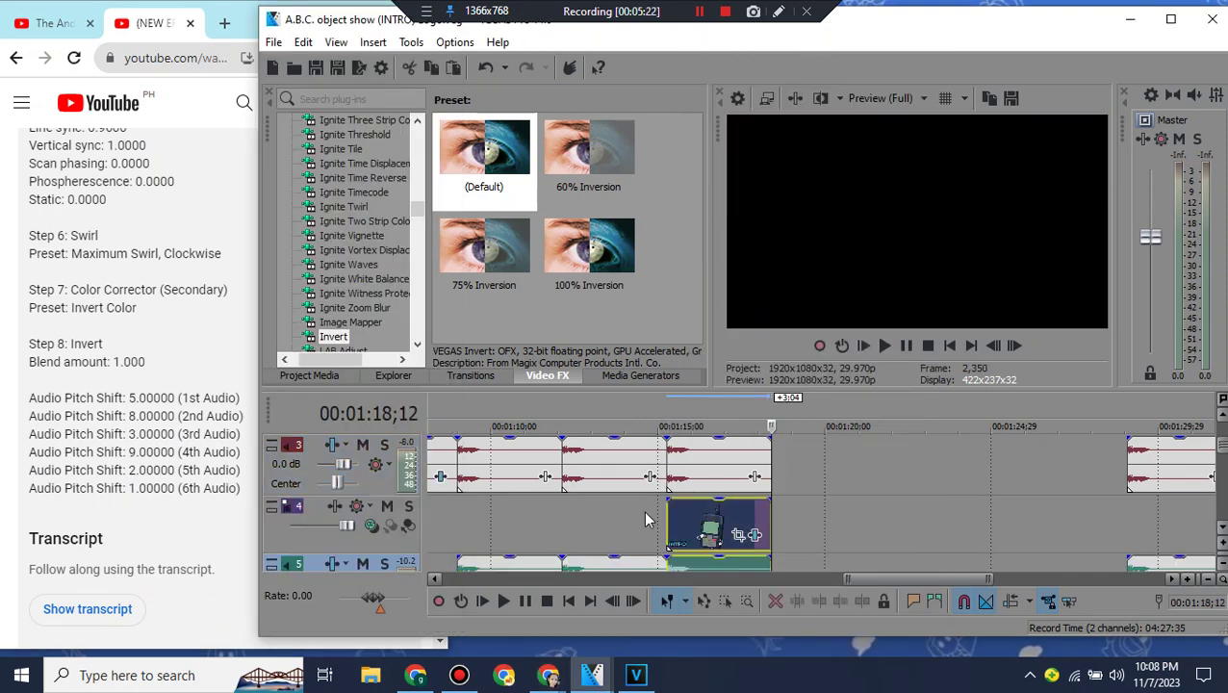
{"action": "right_click", "coordinate": [673, 519]}
{"action": "left_click", "coordinate": [688, 374]}
Step: Set the time stretch / pitch shift method of the new clip's track 3 audio to élastique
{"action": "left_click", "coordinate": [685, 451]}
{"action": "right_click", "coordinate": [691, 466]}
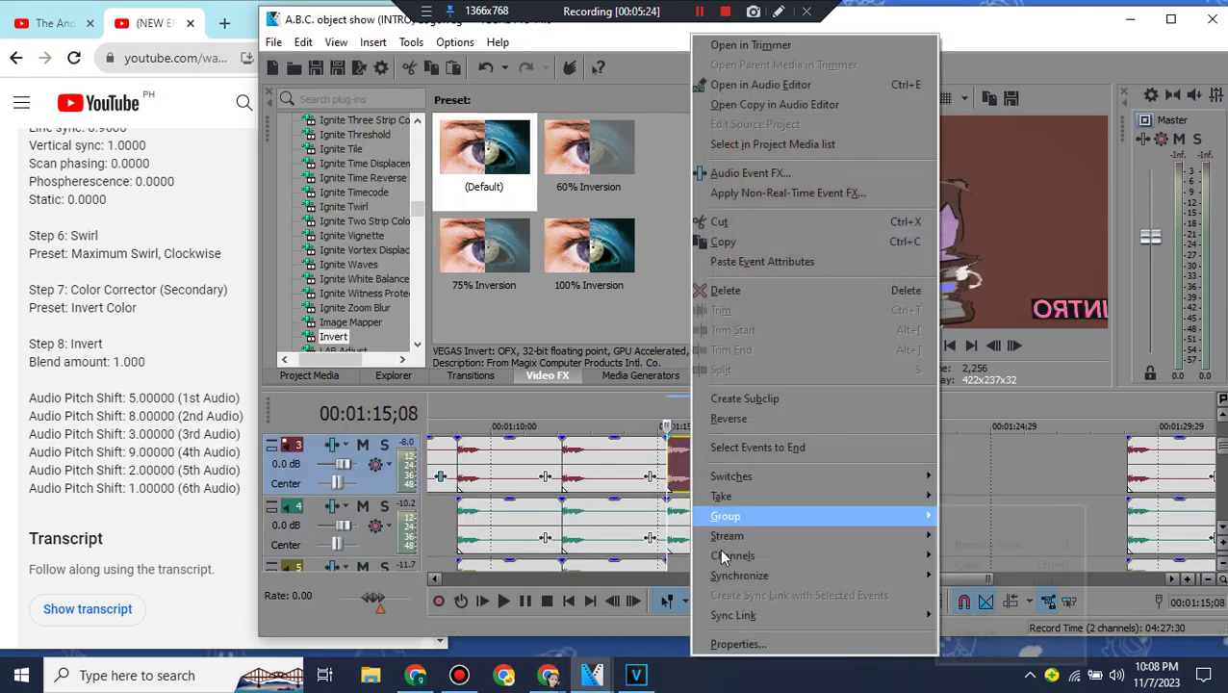
{"action": "left_click", "coordinate": [737, 645]}
{"action": "left_click", "coordinate": [760, 288]}
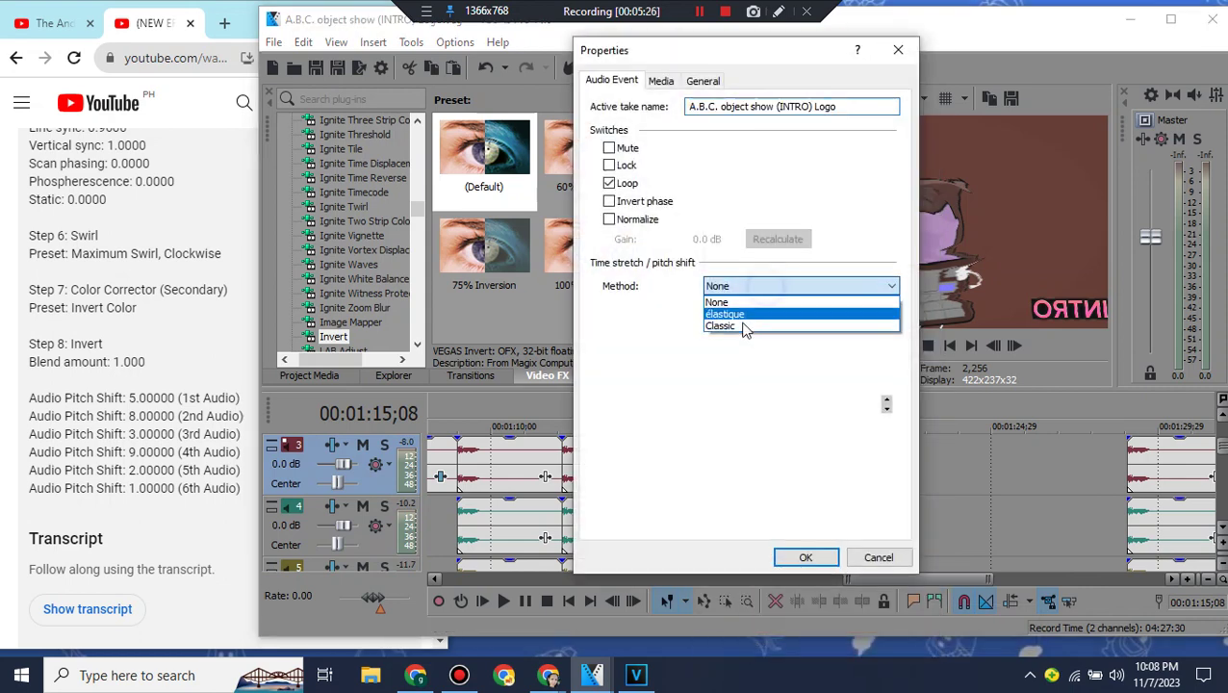
{"action": "left_click", "coordinate": [745, 326]}
{"action": "left_click", "coordinate": [743, 288]}
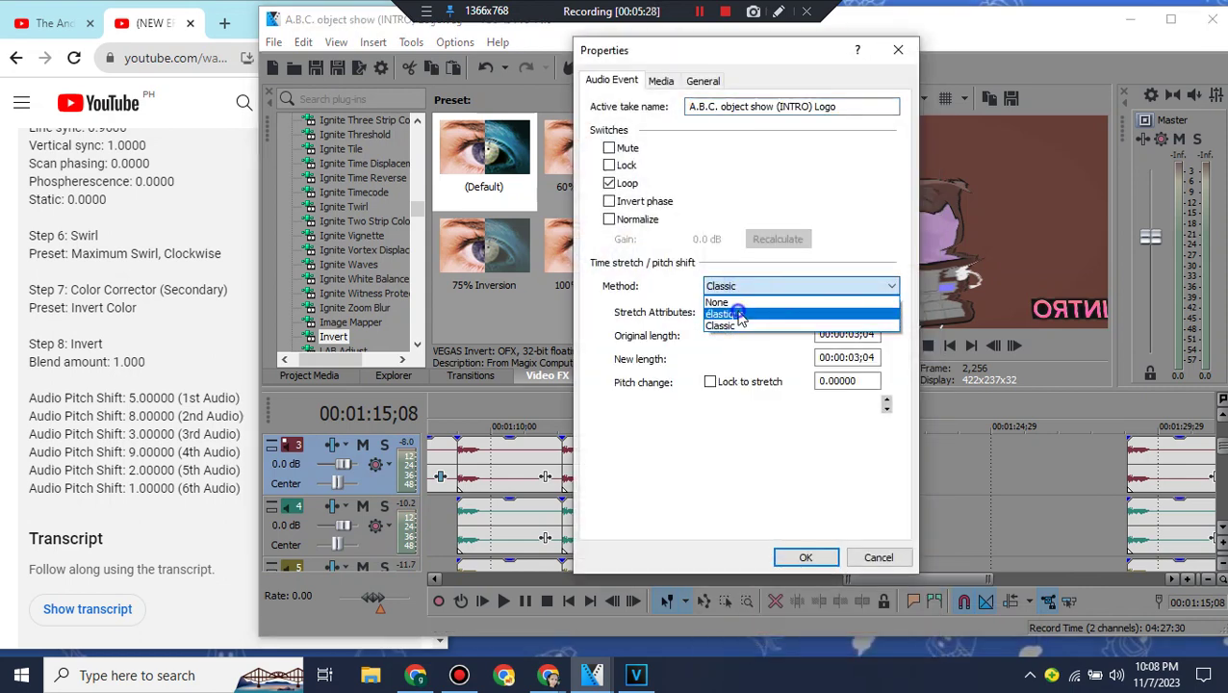
{"action": "left_click", "coordinate": [734, 315]}
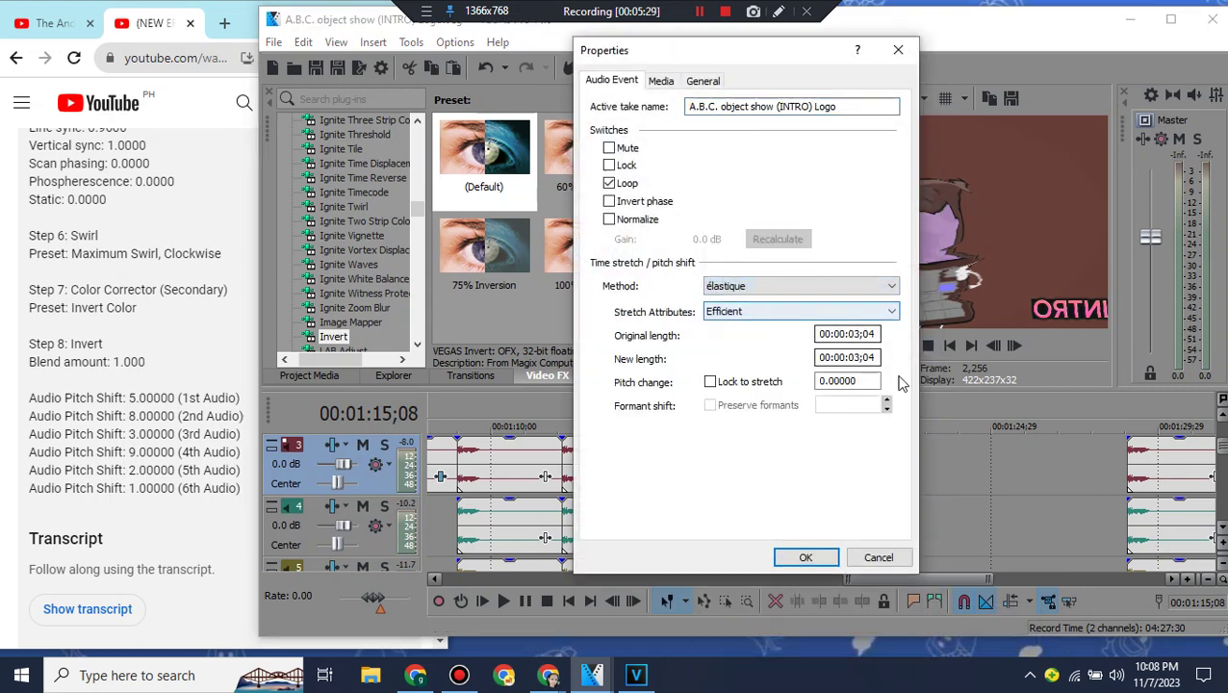
{"action": "left_click", "coordinate": [805, 560]}
Step: Set the track 4 audio copy's pitch shift method to élastique with a pitch change of 2
{"action": "left_click", "coordinate": [713, 529]}
{"action": "right_click", "coordinate": [713, 528]}
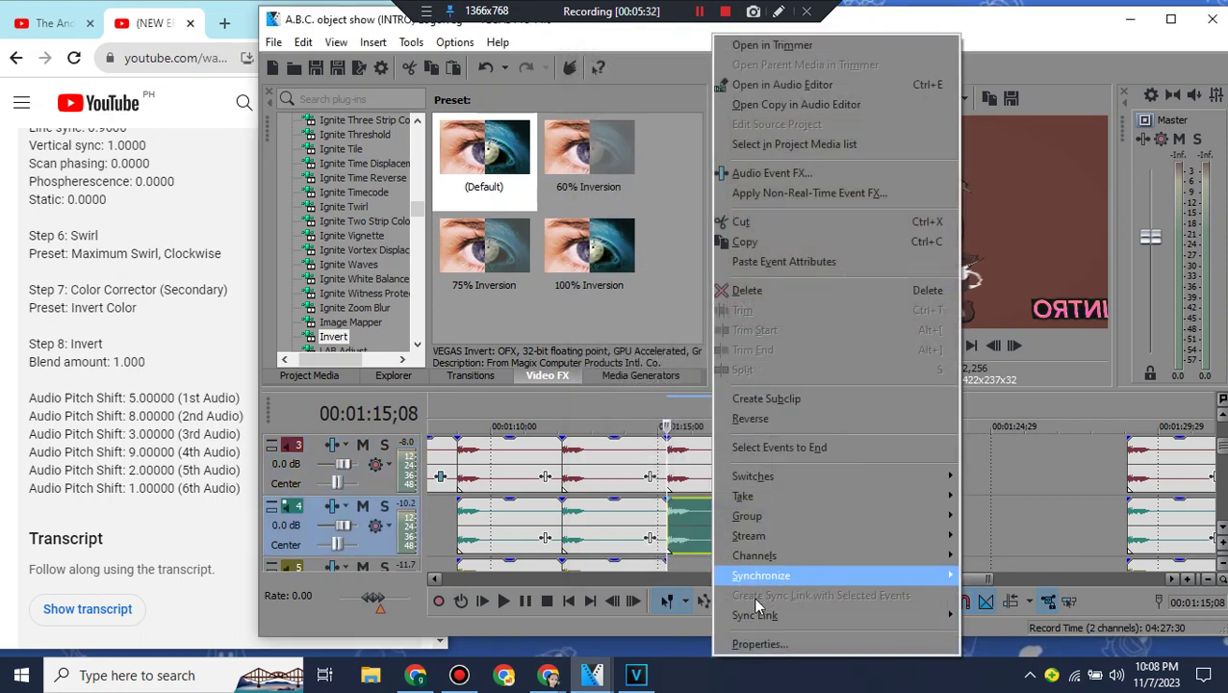
{"action": "left_click", "coordinate": [760, 643]}
{"action": "left_click", "coordinate": [801, 285]}
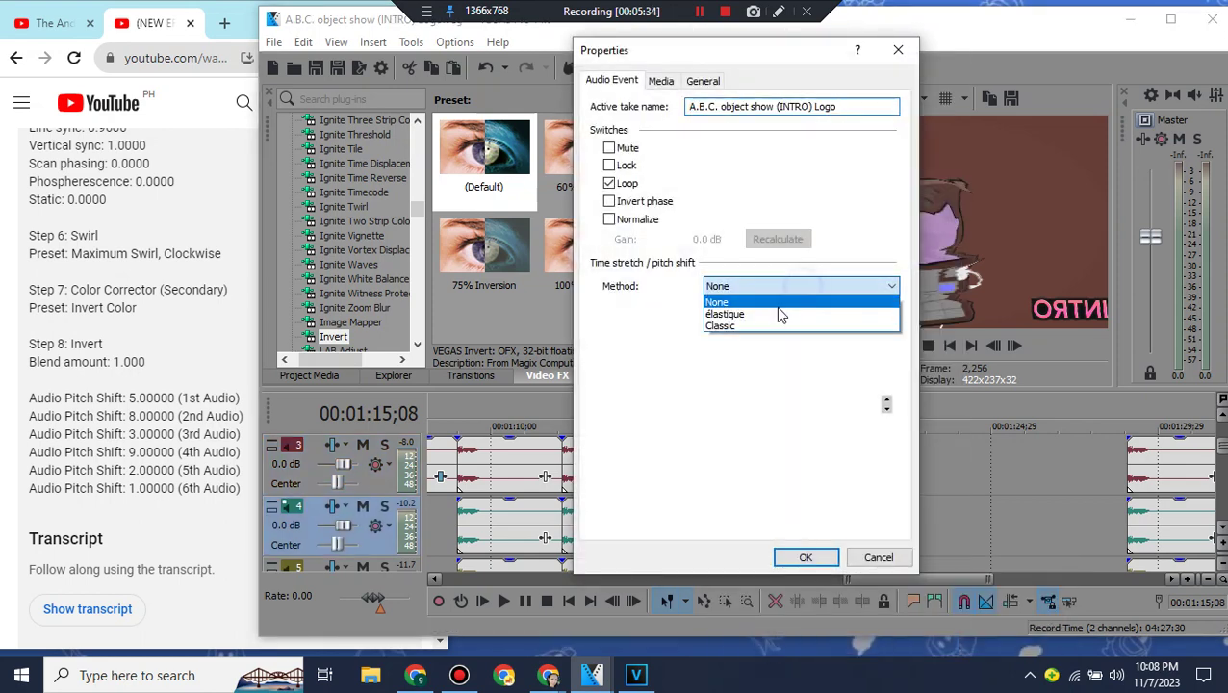
{"action": "left_click", "coordinate": [780, 314]}
{"action": "double_click", "coordinate": [874, 382]}
{"action": "type", "text": "2"}
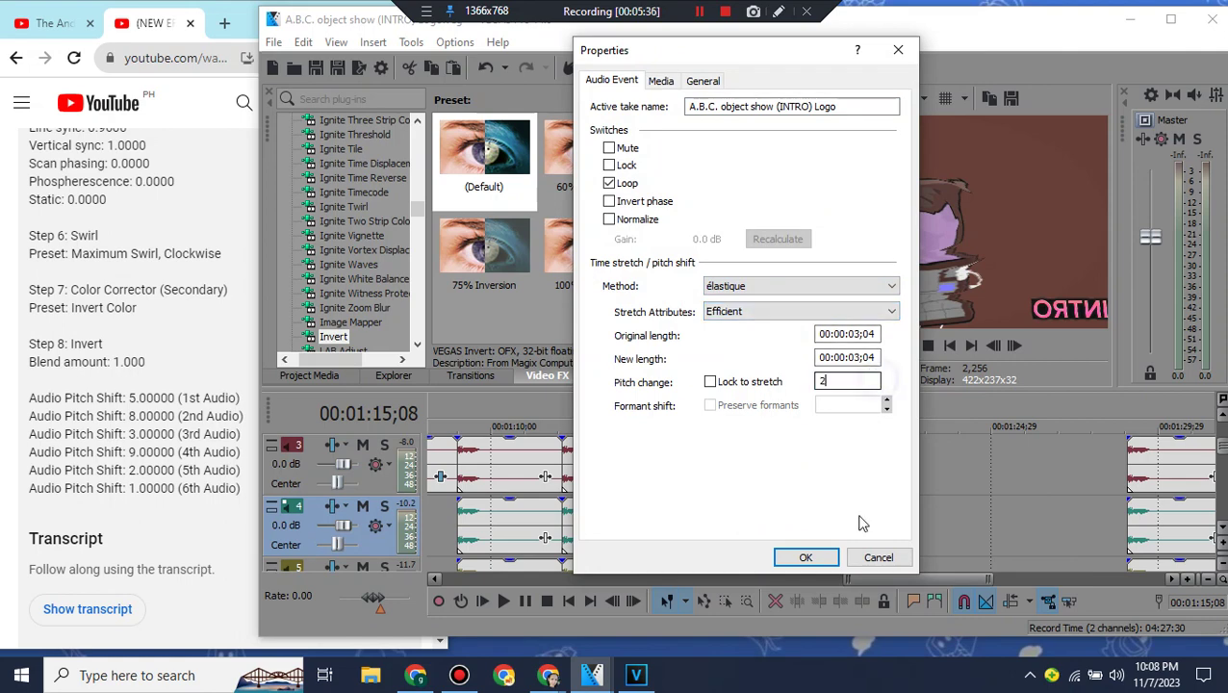
{"action": "left_click", "coordinate": [806, 560]}
Step: Copy the pitch-shifted track 4 audio event to track 5 at 00:01:15;08
{"action": "scroll", "coordinate": [692, 481], "scroll_direction": "down", "scroll_amount": 1}
{"action": "right_click", "coordinate": [693, 479]}
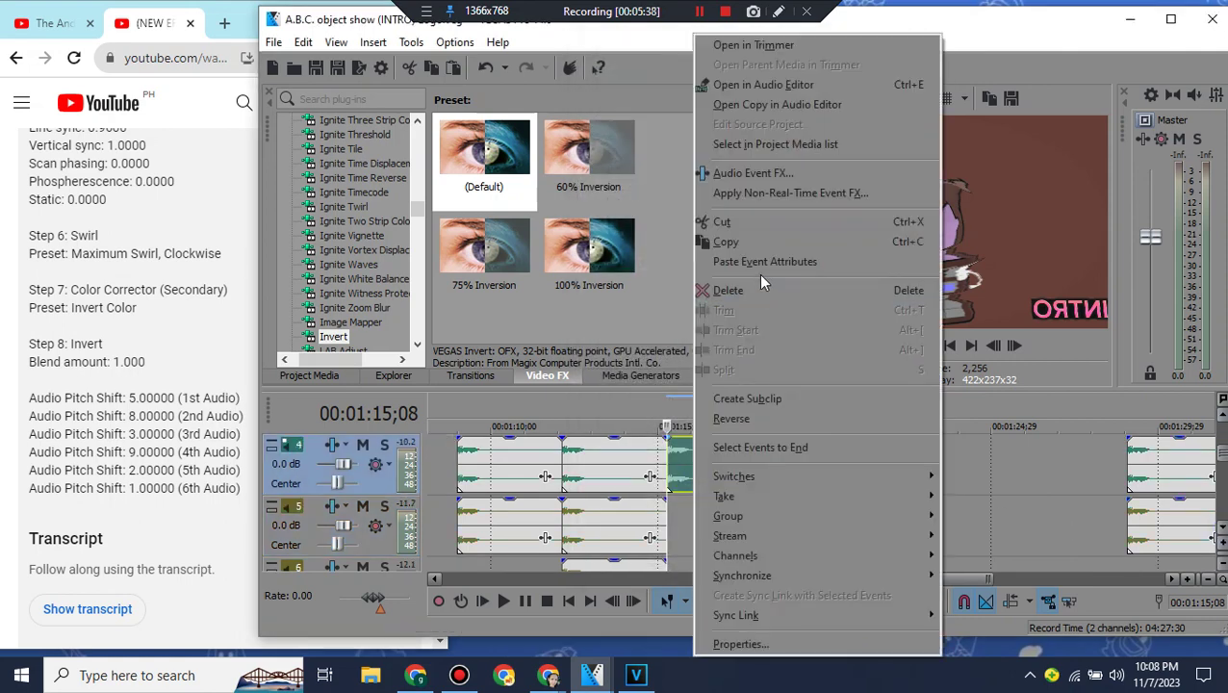
{"action": "left_click", "coordinate": [760, 242]}
{"action": "right_click", "coordinate": [728, 515]}
{"action": "left_click", "coordinate": [757, 197]}
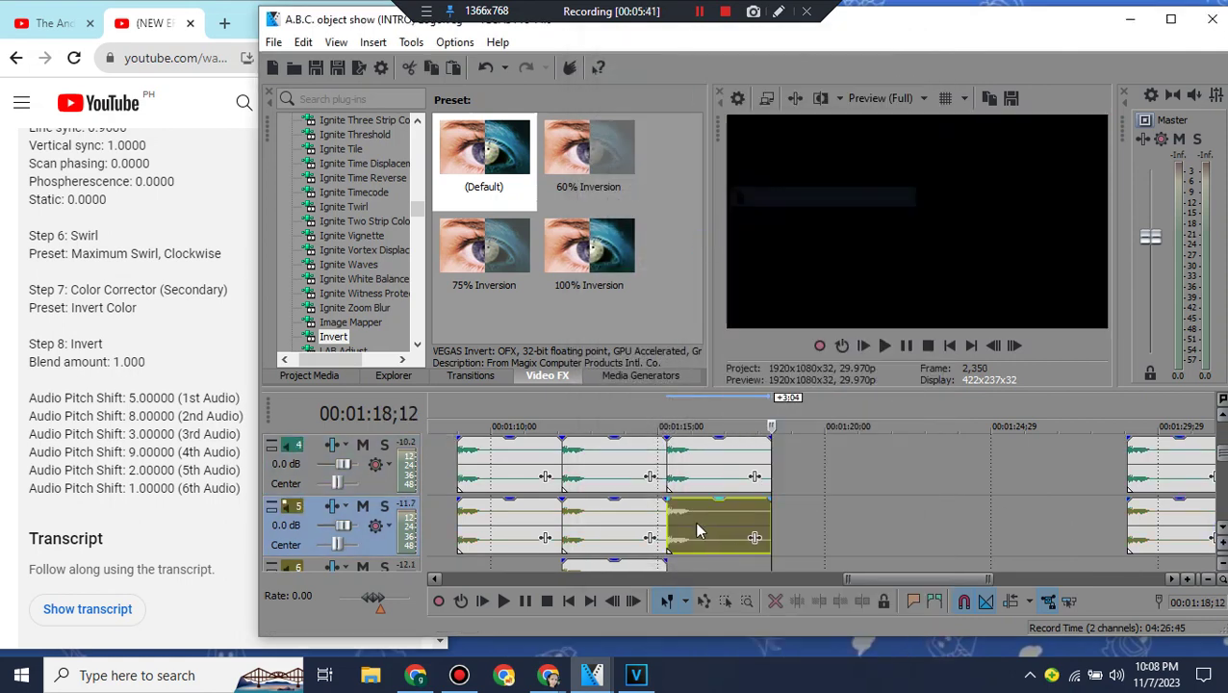
Step: Set the pitch change of the track 5 audio copy at 00:01:15;08 to 1
{"action": "right_click", "coordinate": [679, 524]}
{"action": "left_click", "coordinate": [712, 646]}
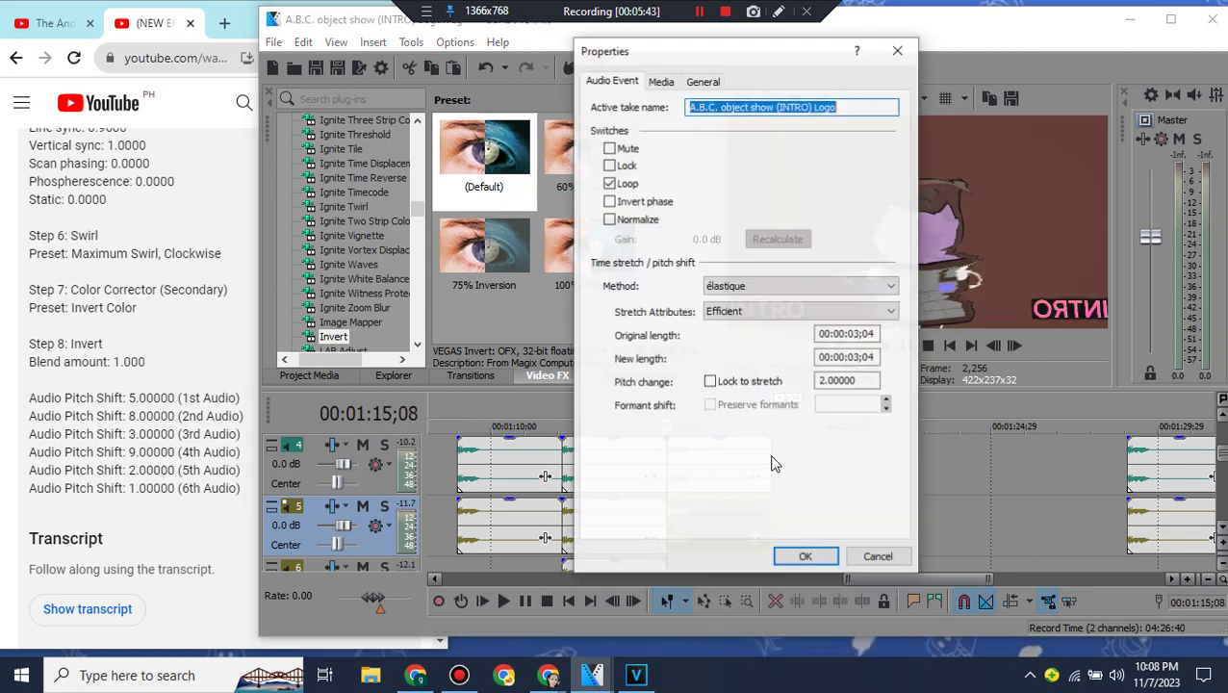
{"action": "double_click", "coordinate": [866, 379]}
{"action": "type", "text": "1"}
{"action": "left_click", "coordinate": [807, 556]}
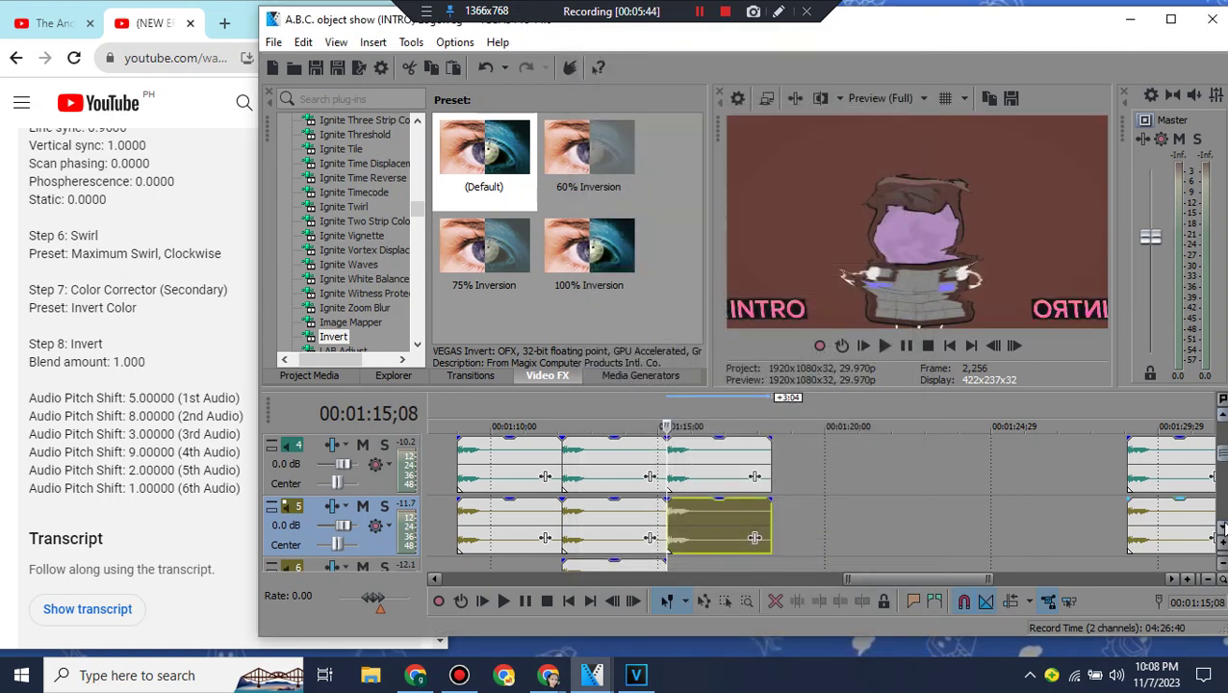
Step: Paste the copied audio event onto track 6 at 00:01:15;08 and edit its pitch change value
{"action": "left_click", "coordinate": [1220, 527]}
{"action": "right_click", "coordinate": [725, 527]}
{"action": "left_click", "coordinate": [760, 211]}
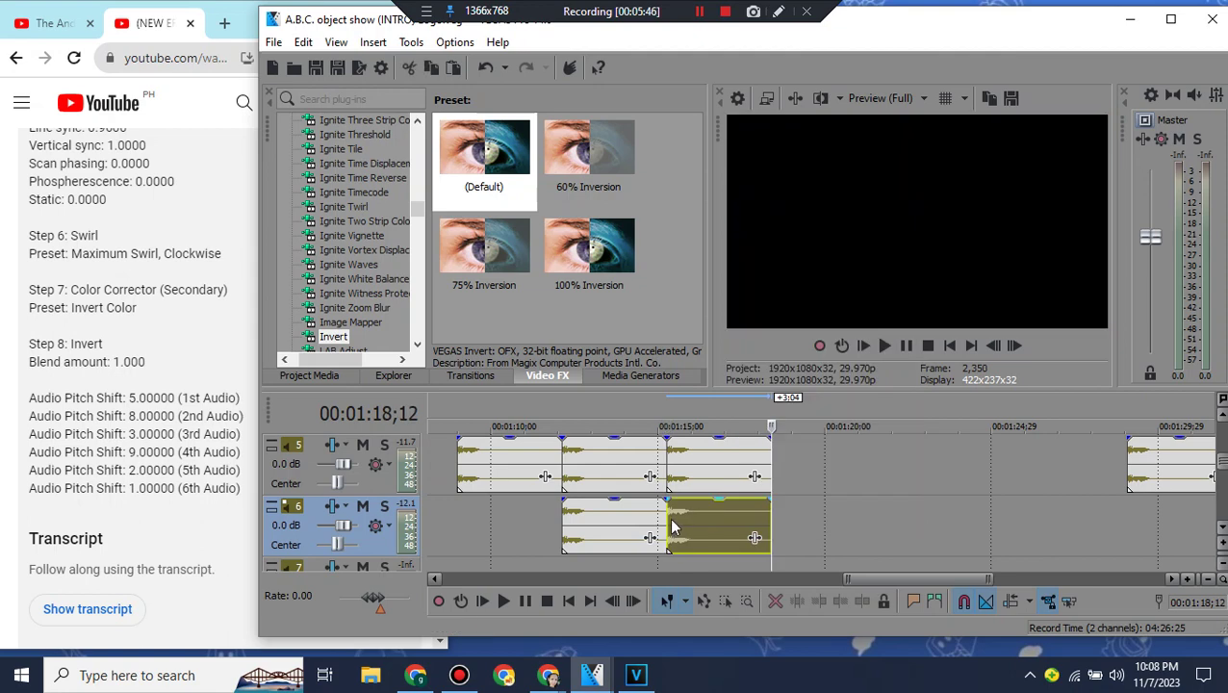
{"action": "right_click", "coordinate": [672, 527]}
{"action": "left_click", "coordinate": [731, 650]}
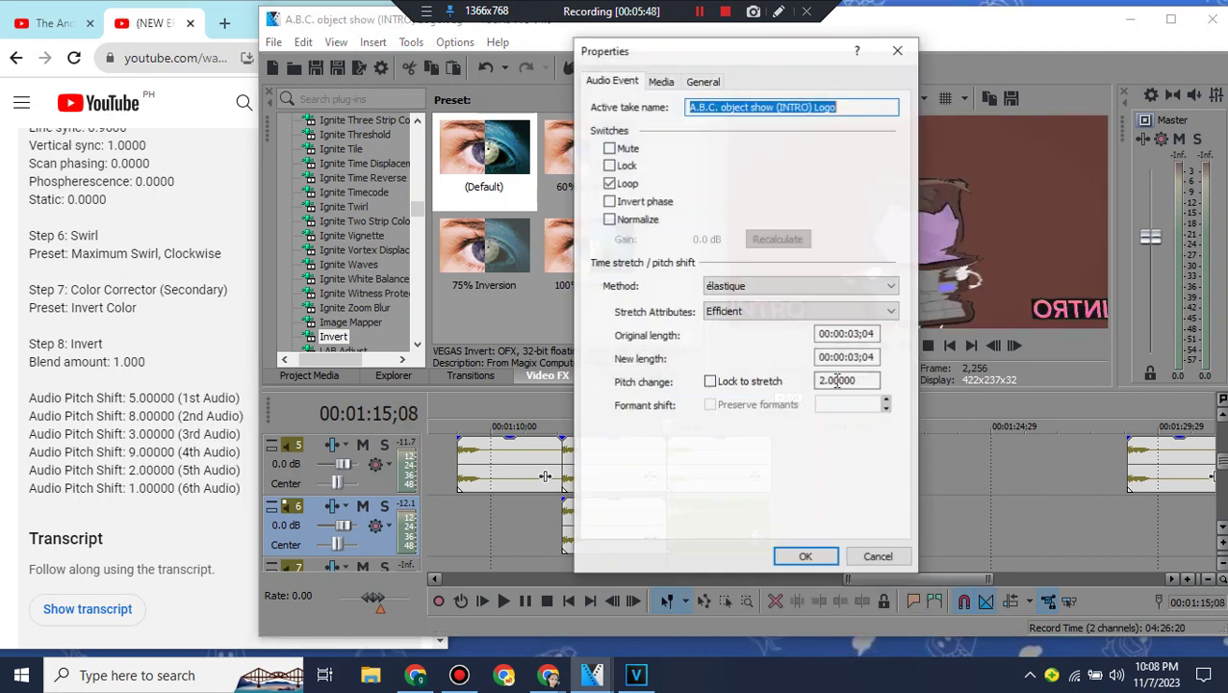
{"action": "double_click", "coordinate": [837, 380]}
Step: Paste the copied audio event onto track 7 at 00:01:15;08 and set its pitch change to 8
{"action": "left_click", "coordinate": [1217, 527]}
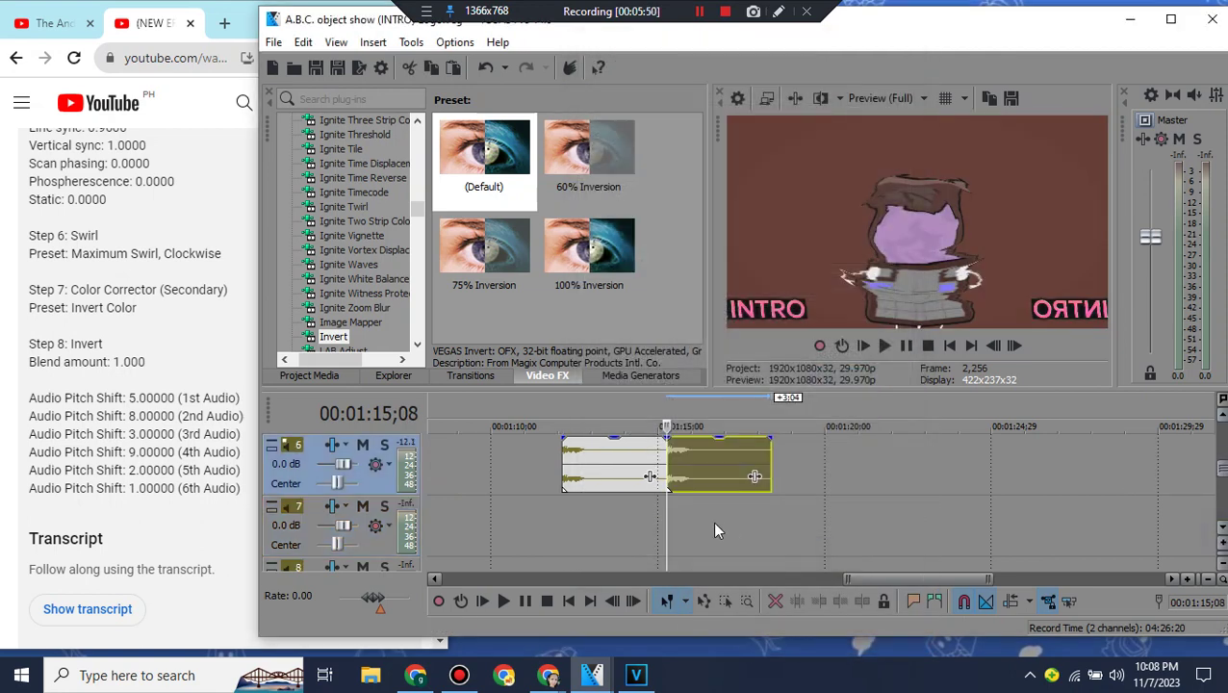
{"action": "right_click", "coordinate": [714, 523]}
{"action": "left_click", "coordinate": [733, 209]}
{"action": "right_click", "coordinate": [671, 526]}
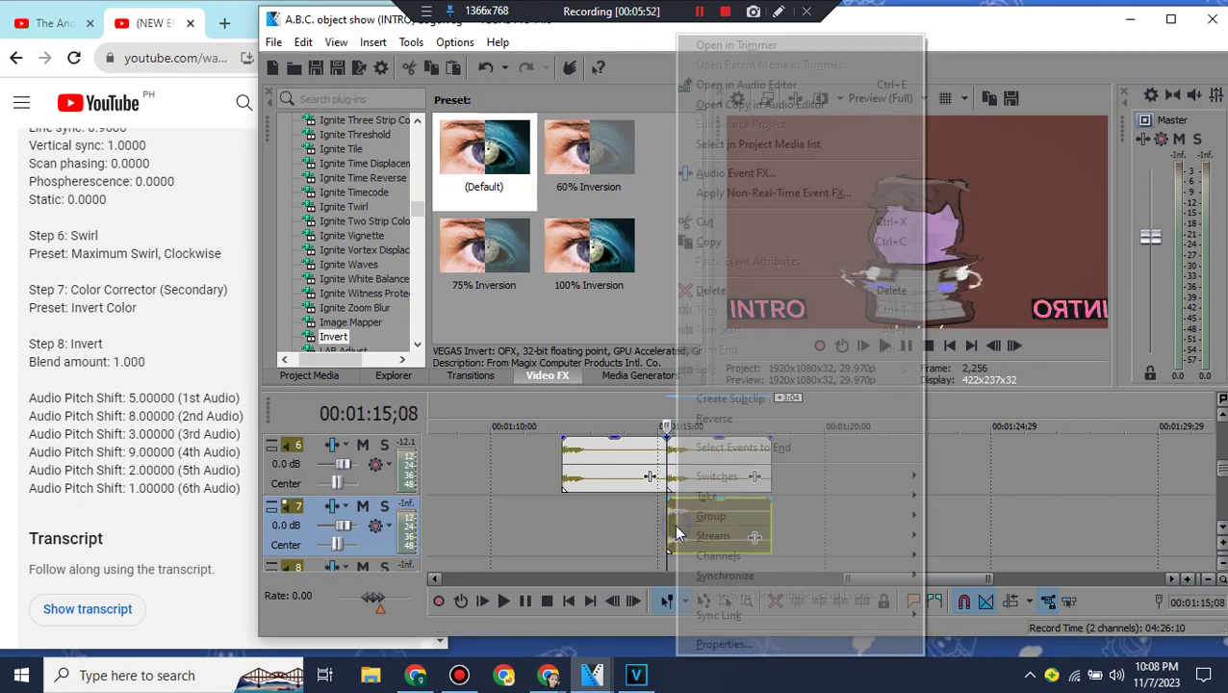
{"action": "left_click", "coordinate": [734, 649]}
{"action": "double_click", "coordinate": [857, 381]}
{"action": "type", "text": "9"}
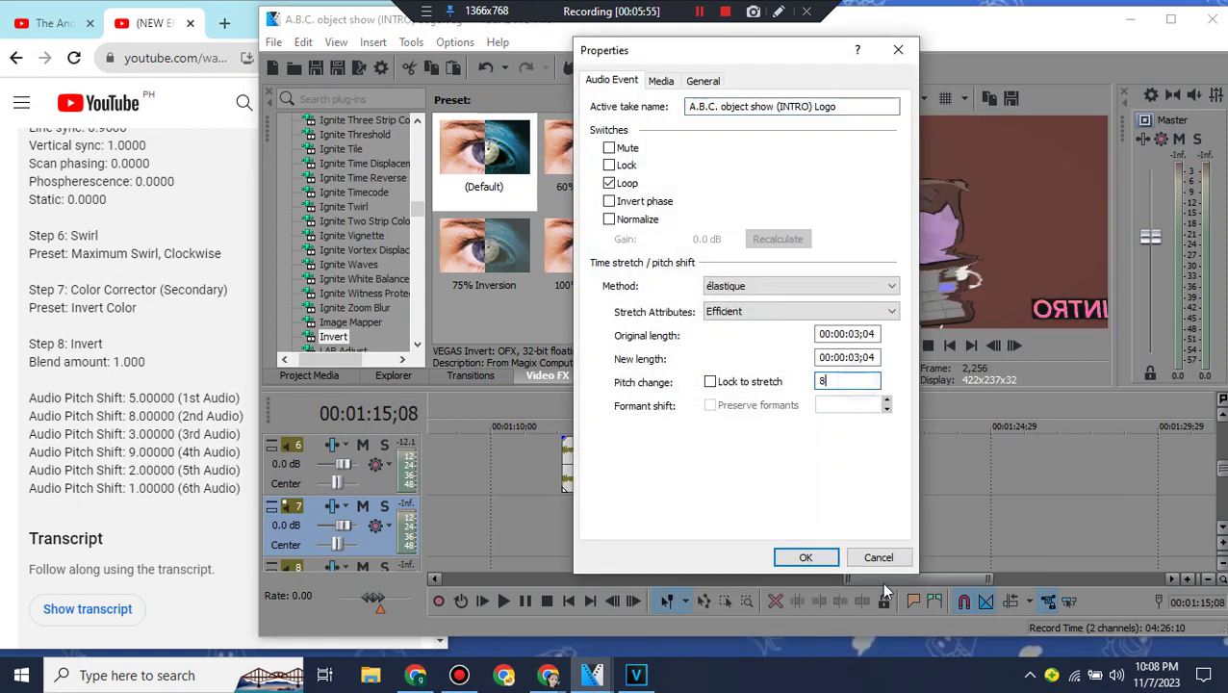
{"action": "left_click", "coordinate": [824, 558]}
Step: Paste the copied audio event onto track 8 at 00:01:15;08 and set its pitch change to 9
{"action": "scroll", "coordinate": [721, 501], "scroll_direction": "down", "scroll_amount": 1}
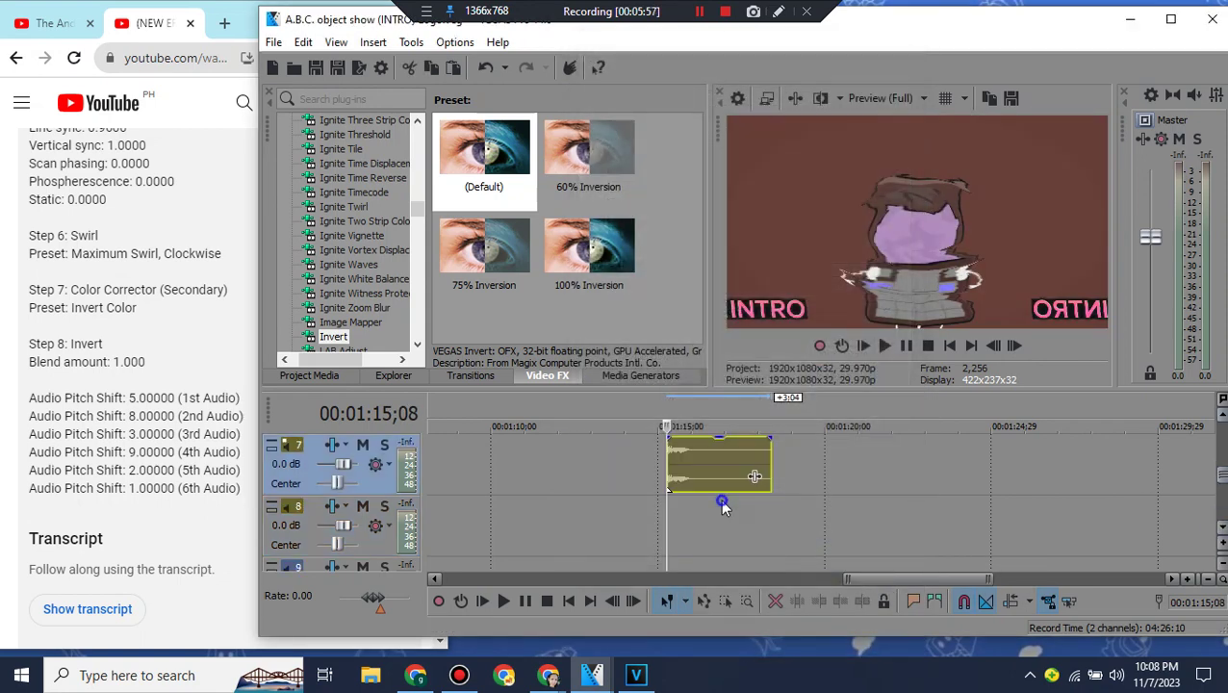
{"action": "right_click", "coordinate": [721, 502]}
{"action": "left_click", "coordinate": [756, 183]}
{"action": "left_click", "coordinate": [668, 527]}
{"action": "right_click", "coordinate": [706, 532]}
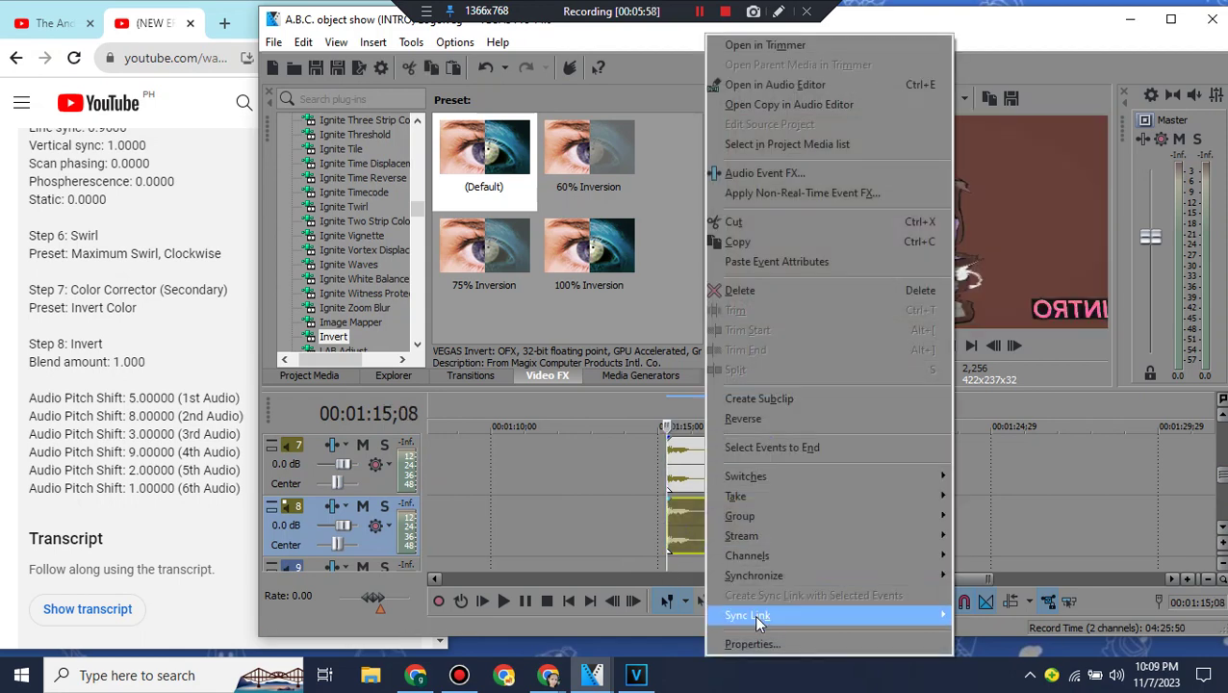
{"action": "left_click", "coordinate": [751, 644]}
{"action": "double_click", "coordinate": [842, 381]}
{"action": "type", "text": "9"}
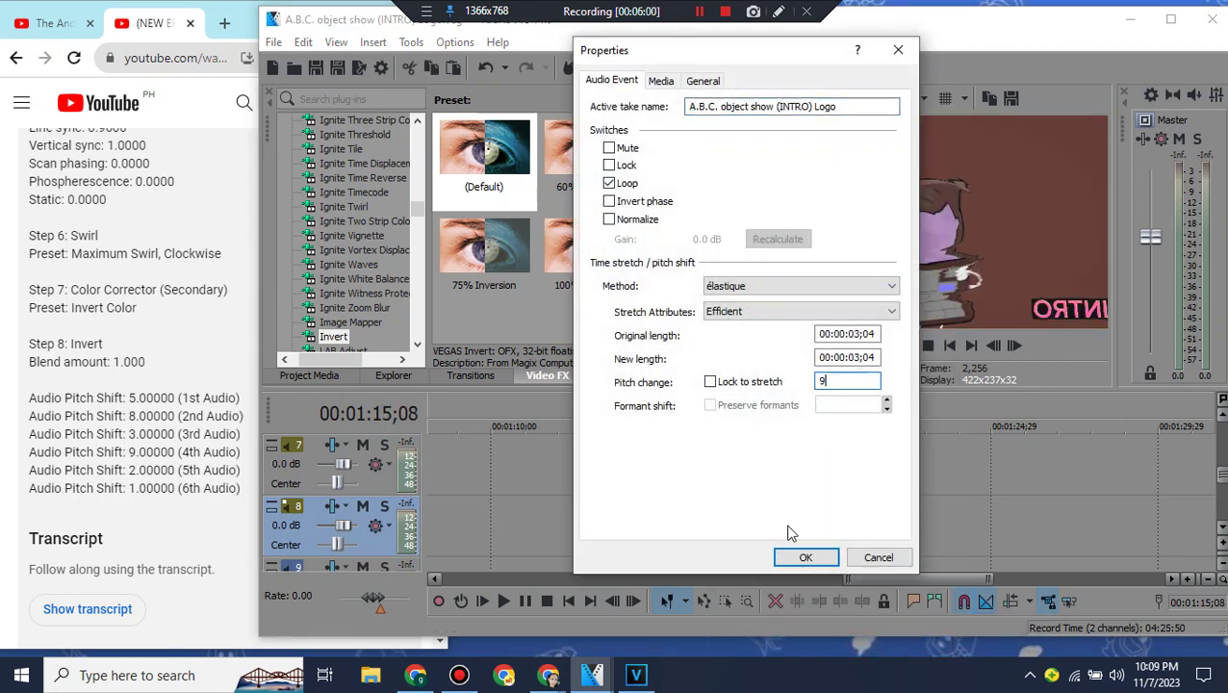
{"action": "left_click", "coordinate": [802, 555]}
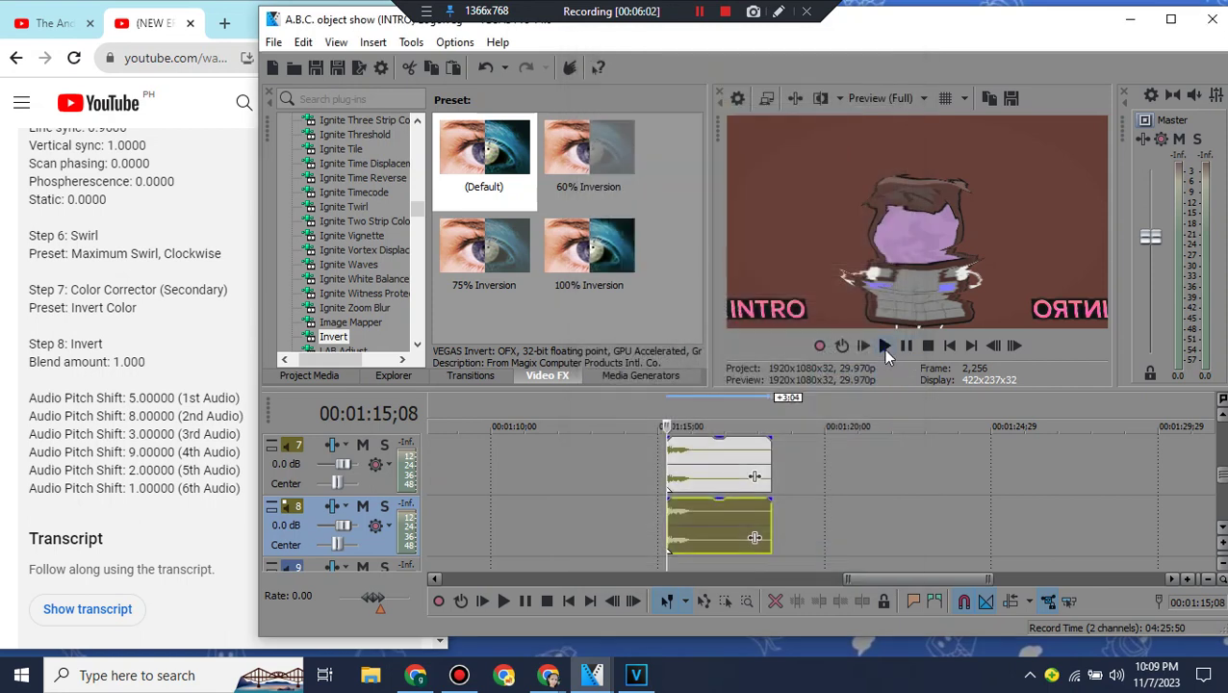
Step: Play back the clip from 00:01:15;08 to check its effects and layered audio
{"action": "left_click", "coordinate": [882, 347]}
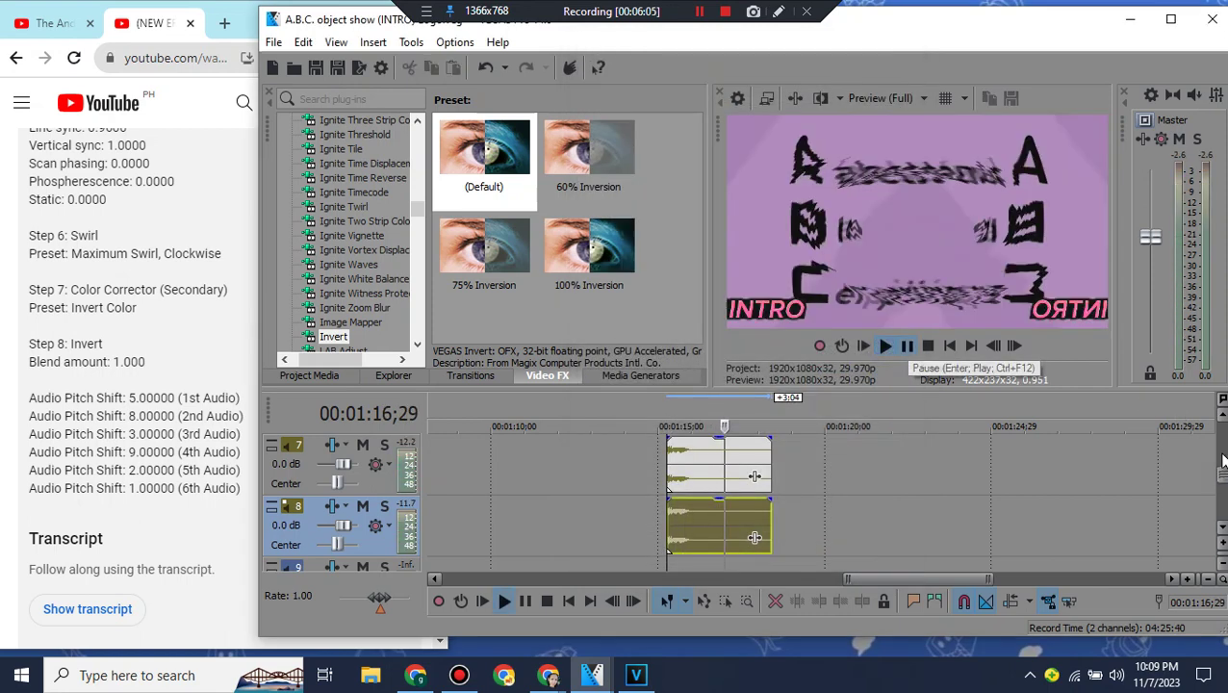
{"action": "left_click_drag", "start_coordinate": [1221, 453], "coordinate": [1223, 447]}
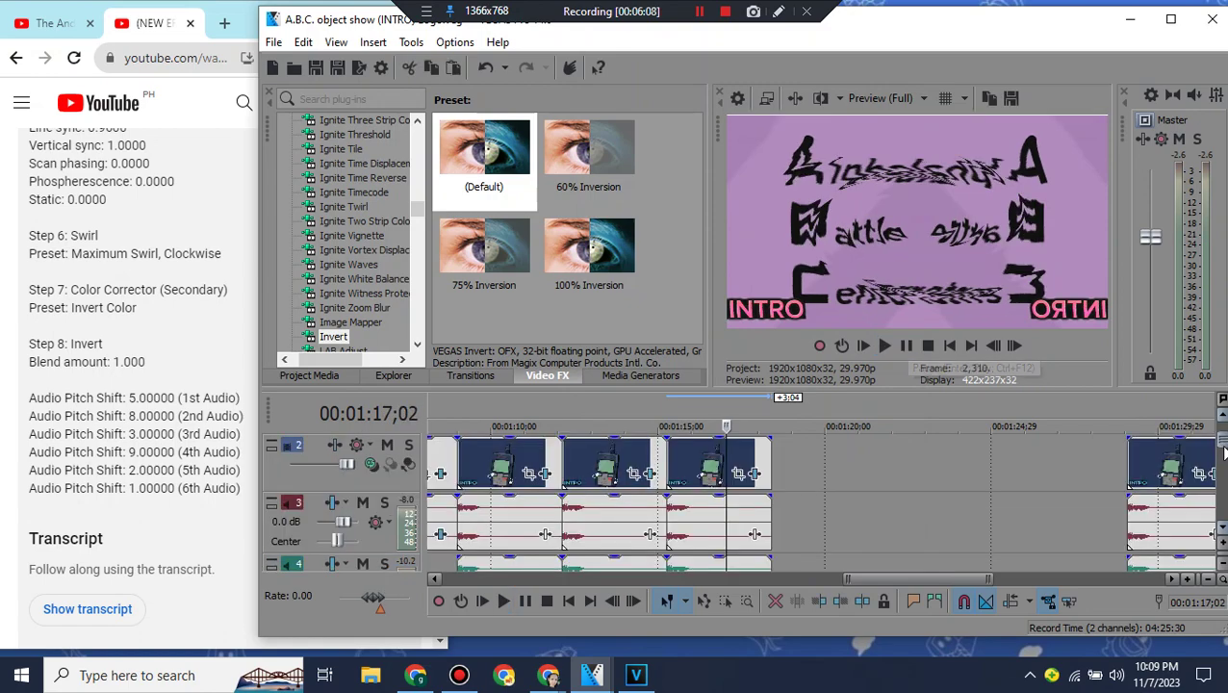
Step: Switch to YouTube, open the "(NEW EFFECT) Klasky Csupo In G Major N" video and expand its description to read the effect instructions
{"action": "left_click", "coordinate": [197, 202]}
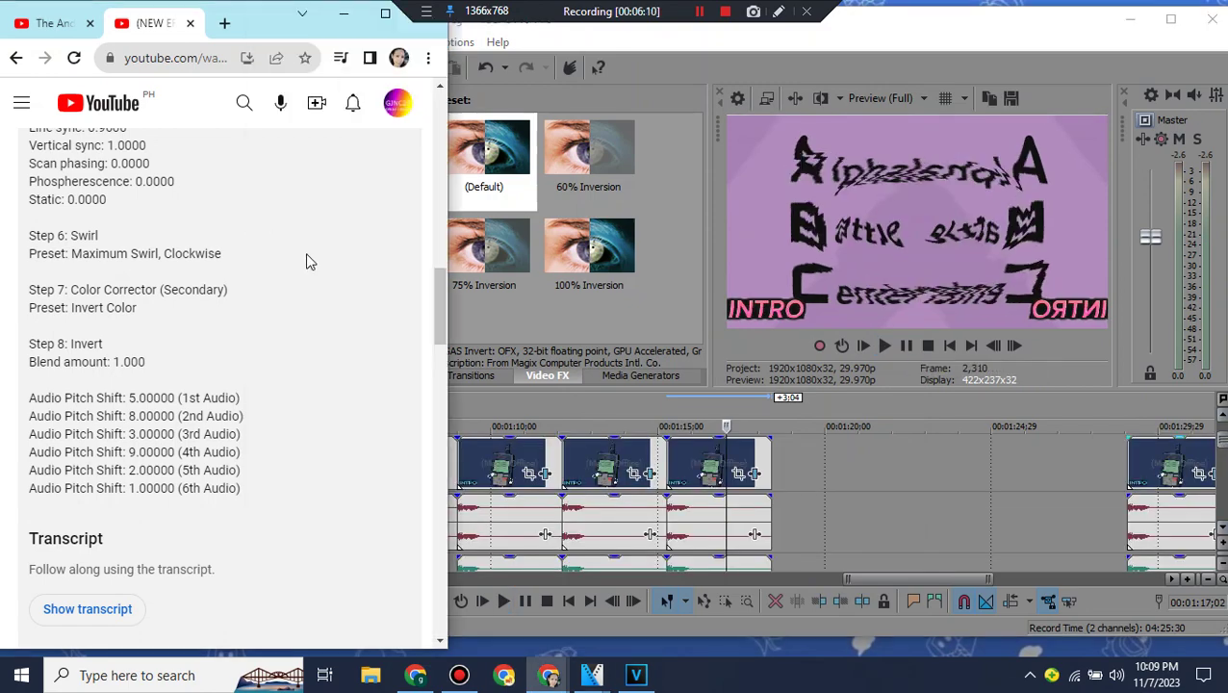
{"action": "scroll", "coordinate": [306, 258], "scroll_direction": "up", "scroll_amount": 15}
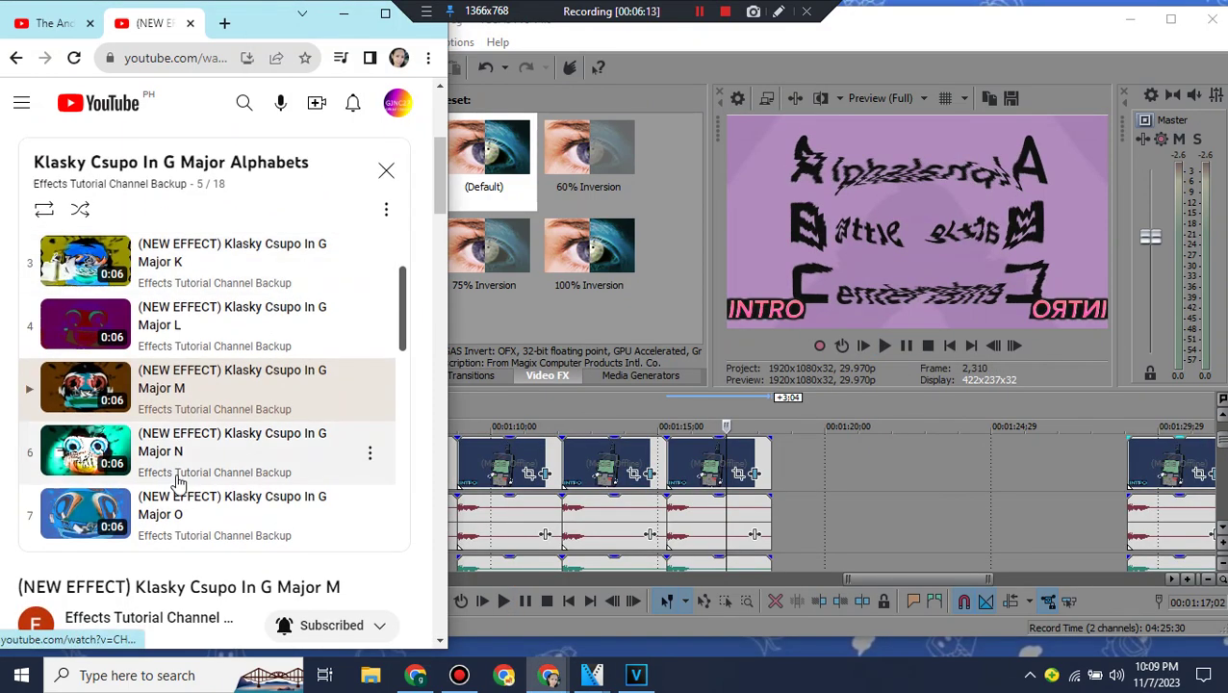
{"action": "left_click", "coordinate": [176, 460]}
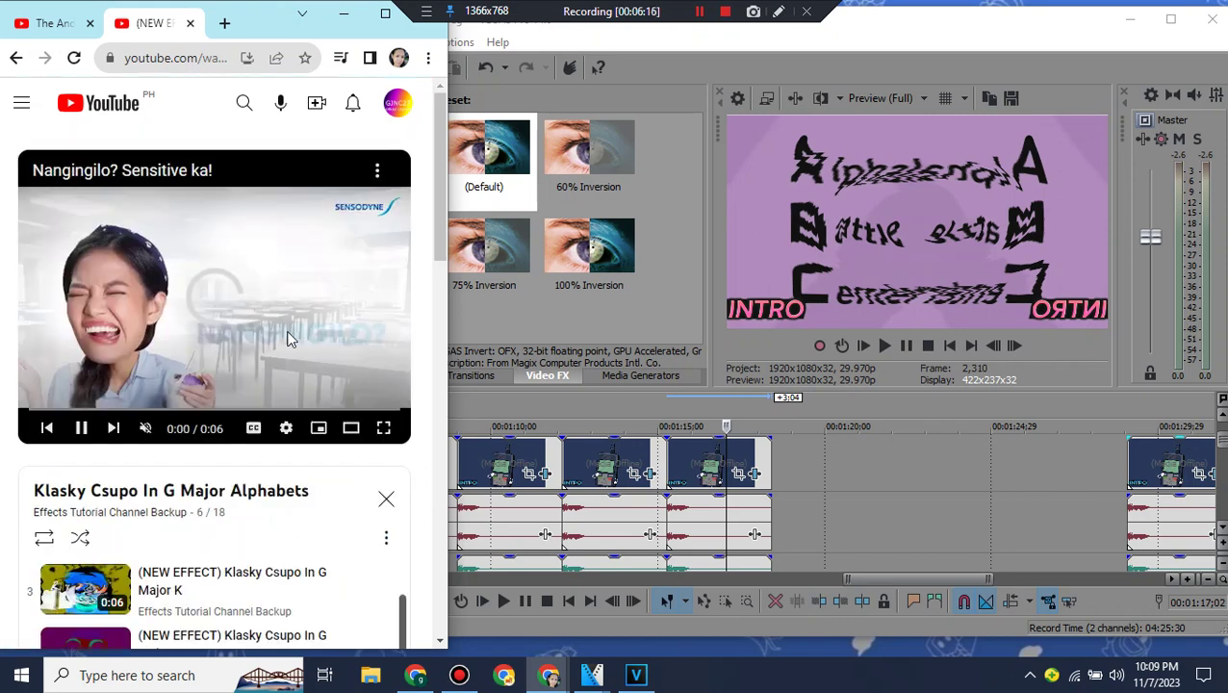
{"action": "scroll", "coordinate": [284, 332], "scroll_direction": "down", "scroll_amount": 5}
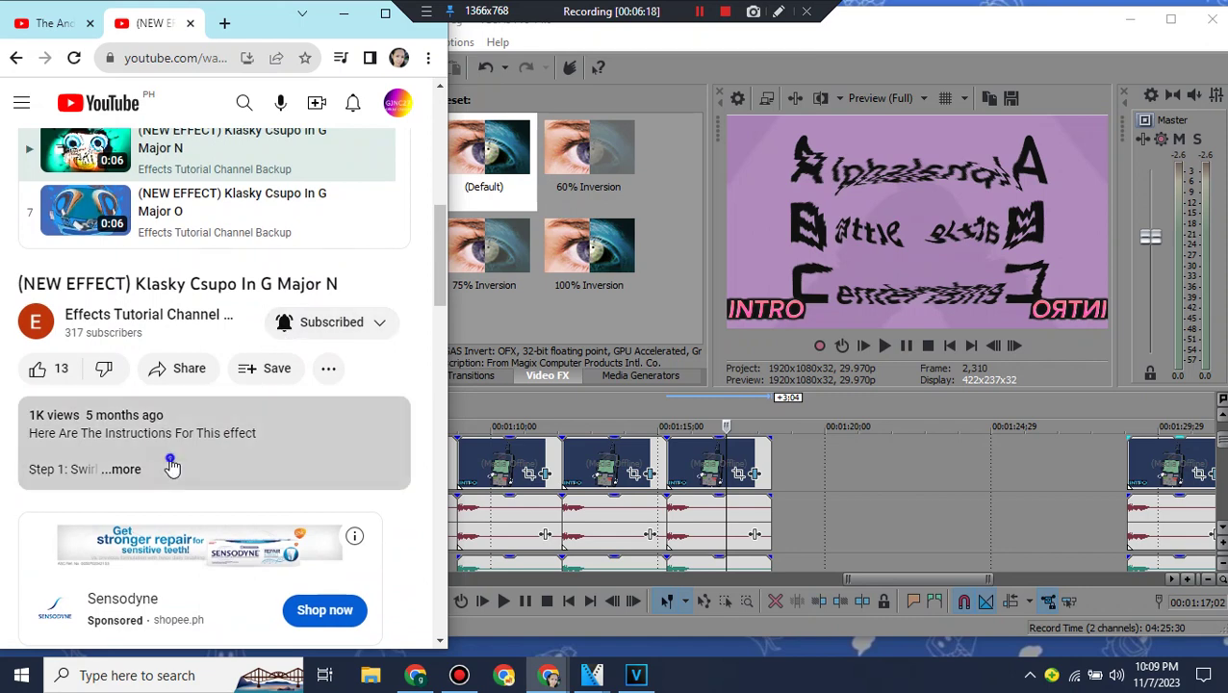
{"action": "left_click", "coordinate": [172, 466]}
{"action": "scroll", "coordinate": [171, 466], "scroll_direction": "down", "scroll_amount": 4}
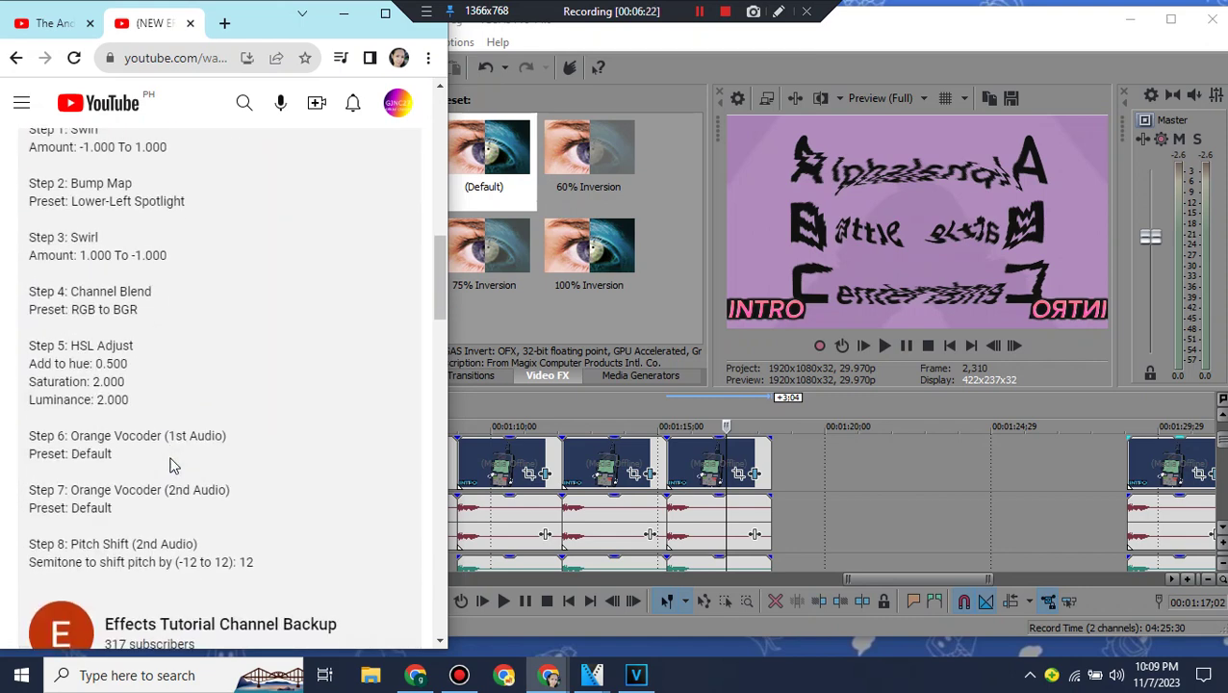
{"action": "left_click", "coordinate": [859, 29]}
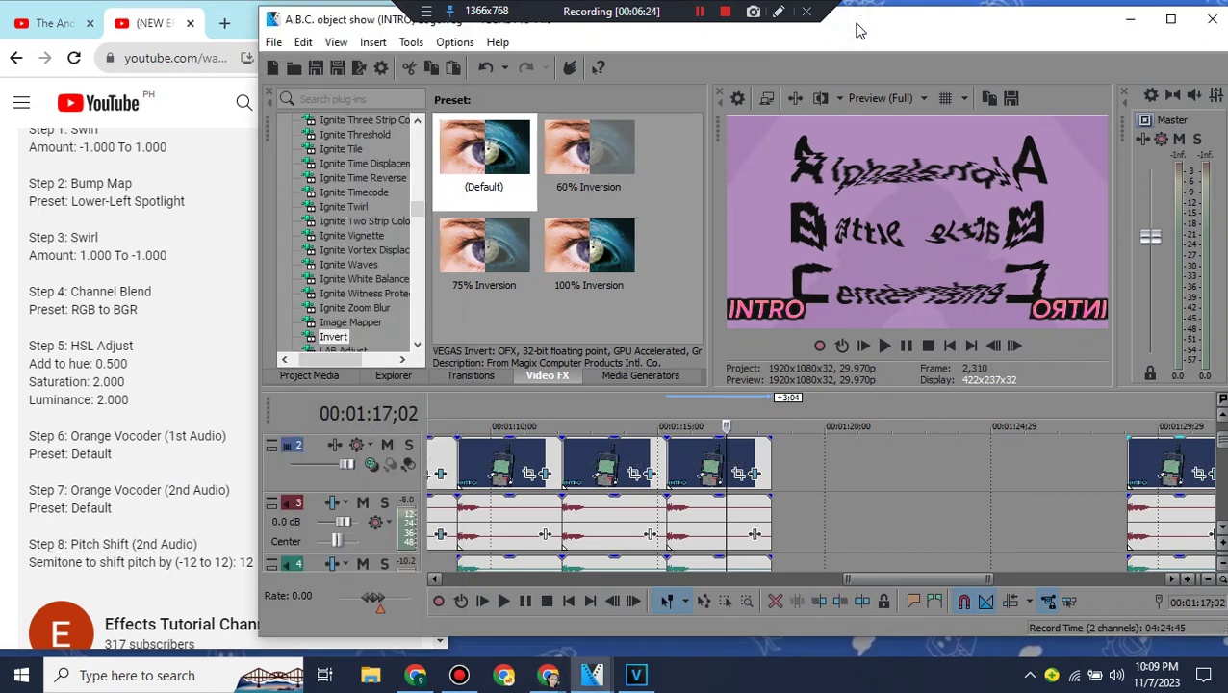
{"action": "left_click", "coordinate": [309, 376]}
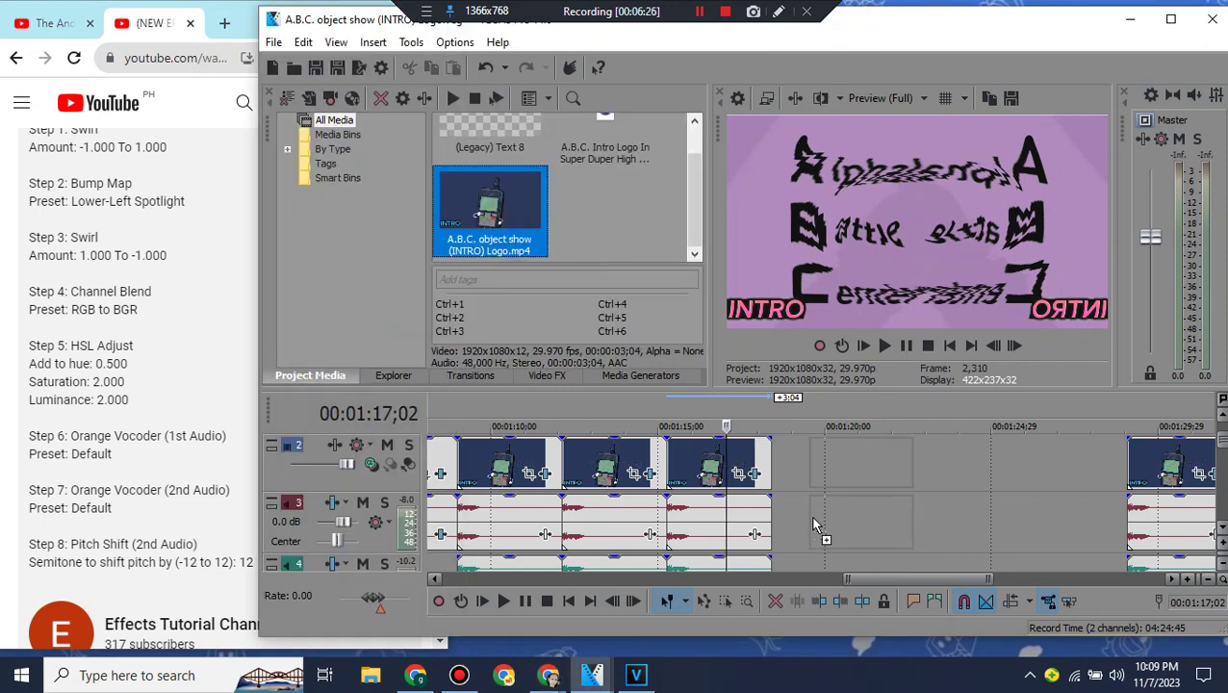
{"action": "left_click_drag", "start_coordinate": [781, 492], "coordinate": [803, 454]}
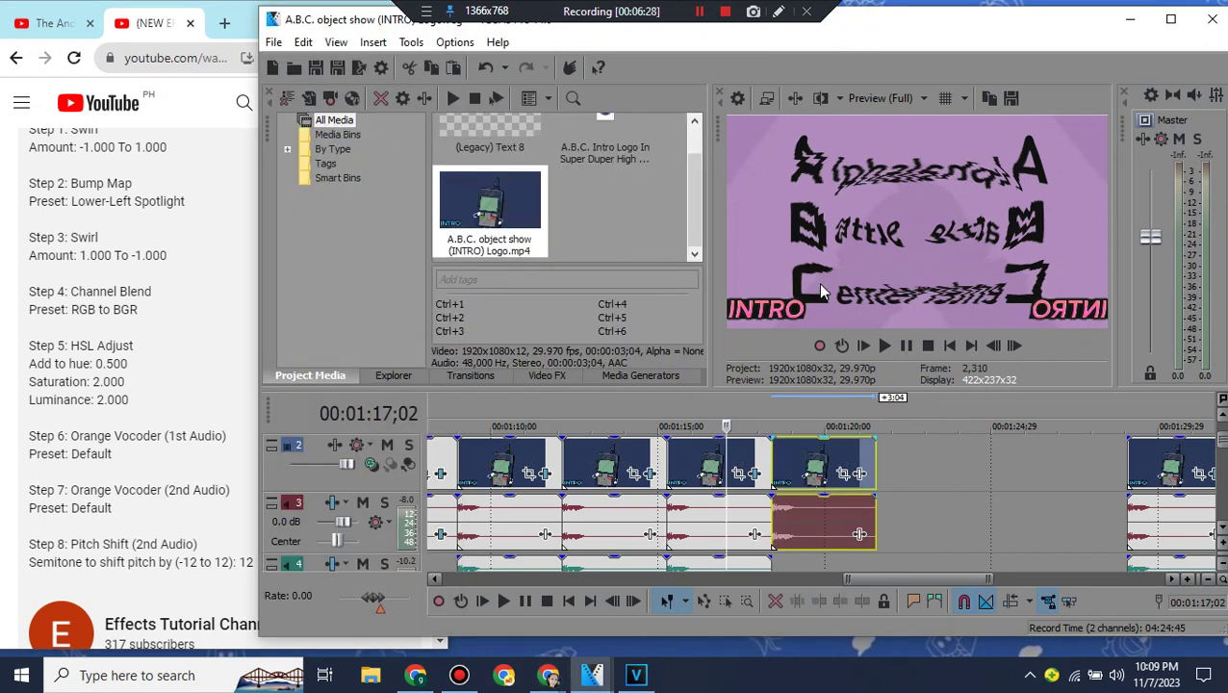
{"action": "right_click", "coordinate": [797, 469]}
{"action": "left_click", "coordinate": [811, 272]}
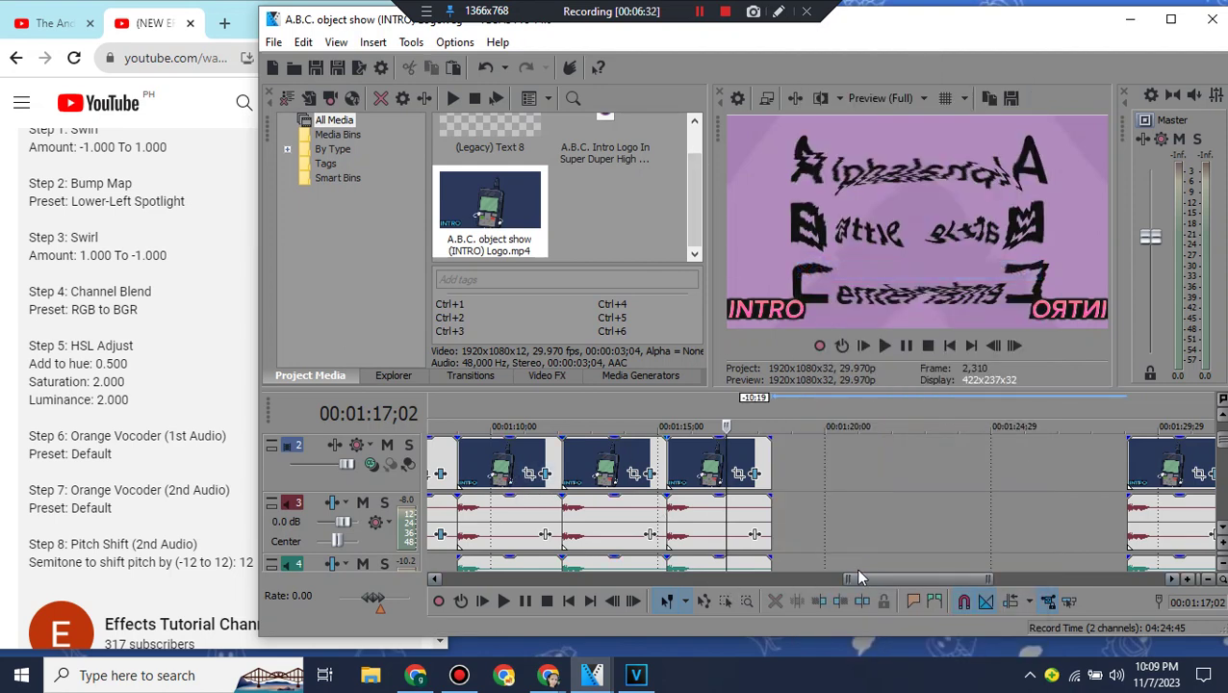
Step: Open the VEGAS project's file commands for saving or rendering
{"action": "left_click_drag", "start_coordinate": [874, 584], "coordinate": [844, 583]}
{"action": "left_click", "coordinate": [274, 46]}
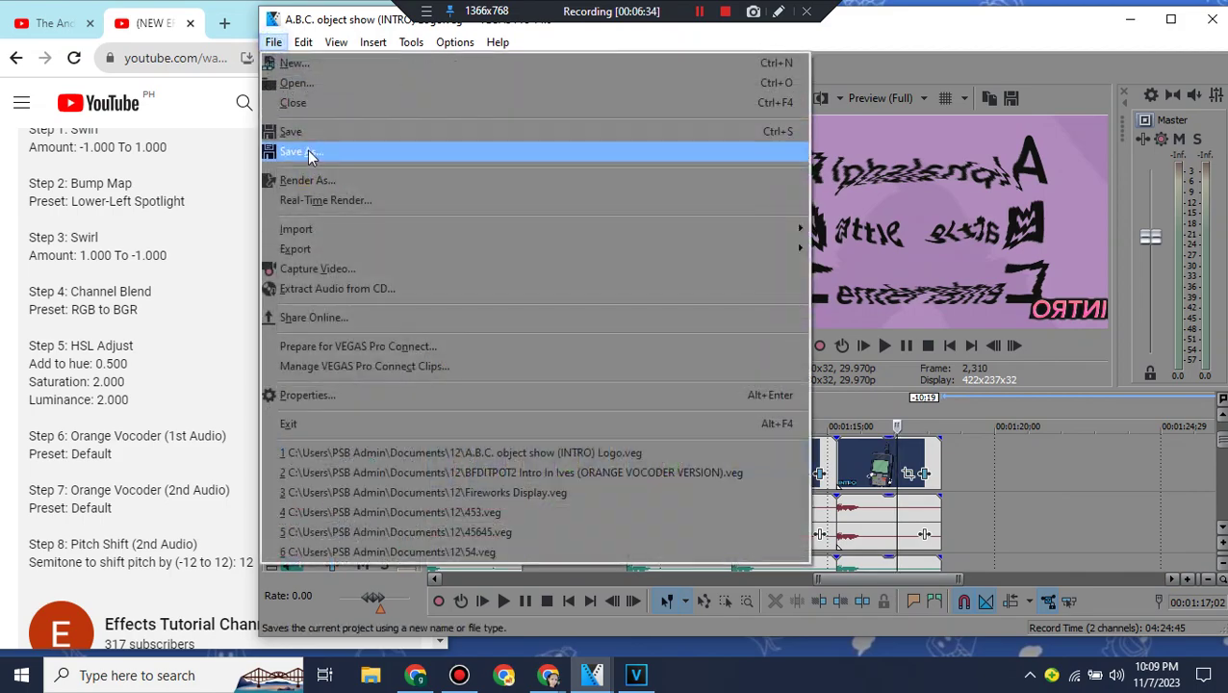